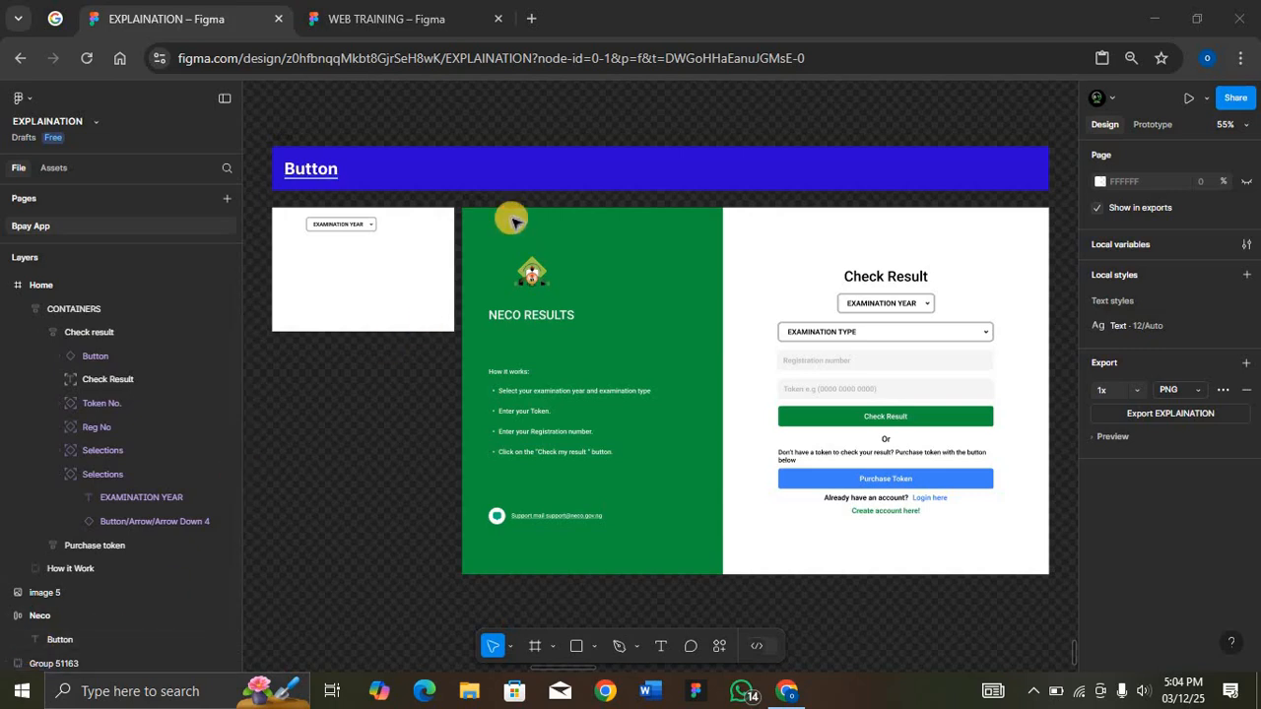
Step: Preview the Home frame and test the examination year dropdown by choosing 2023, 2022 and 2020
left_click(478, 196)
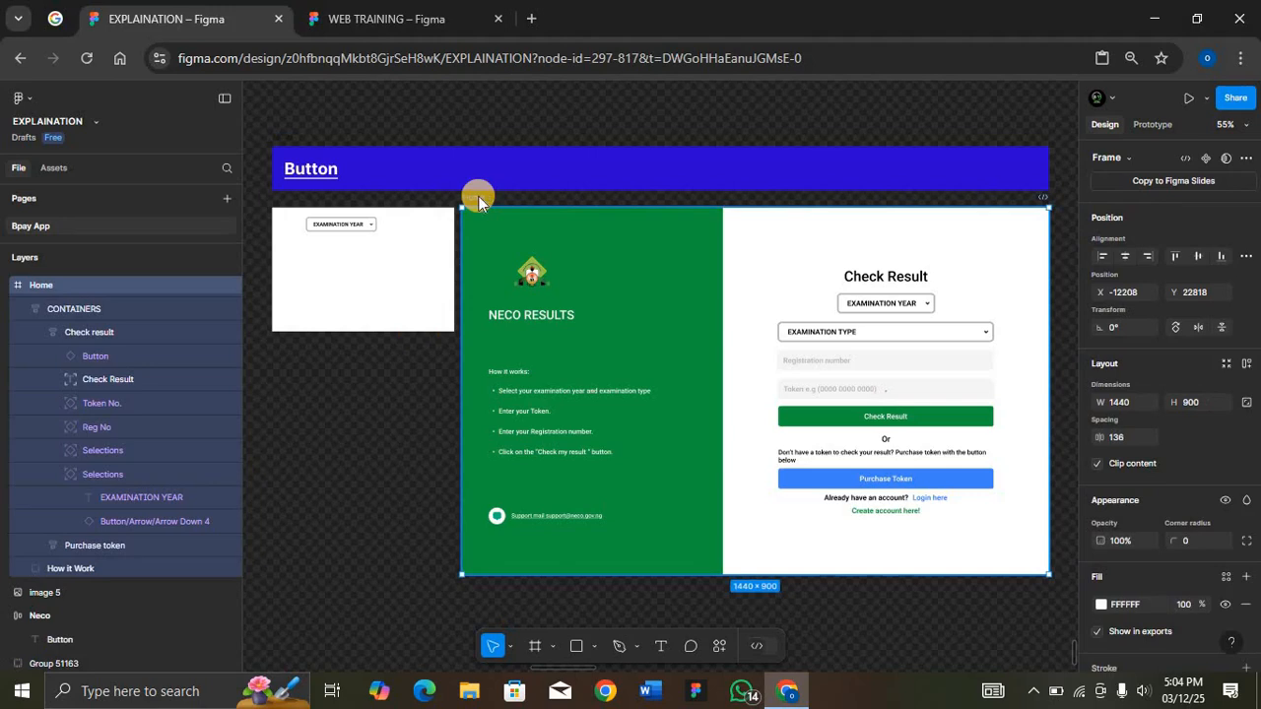
key("shift+space")
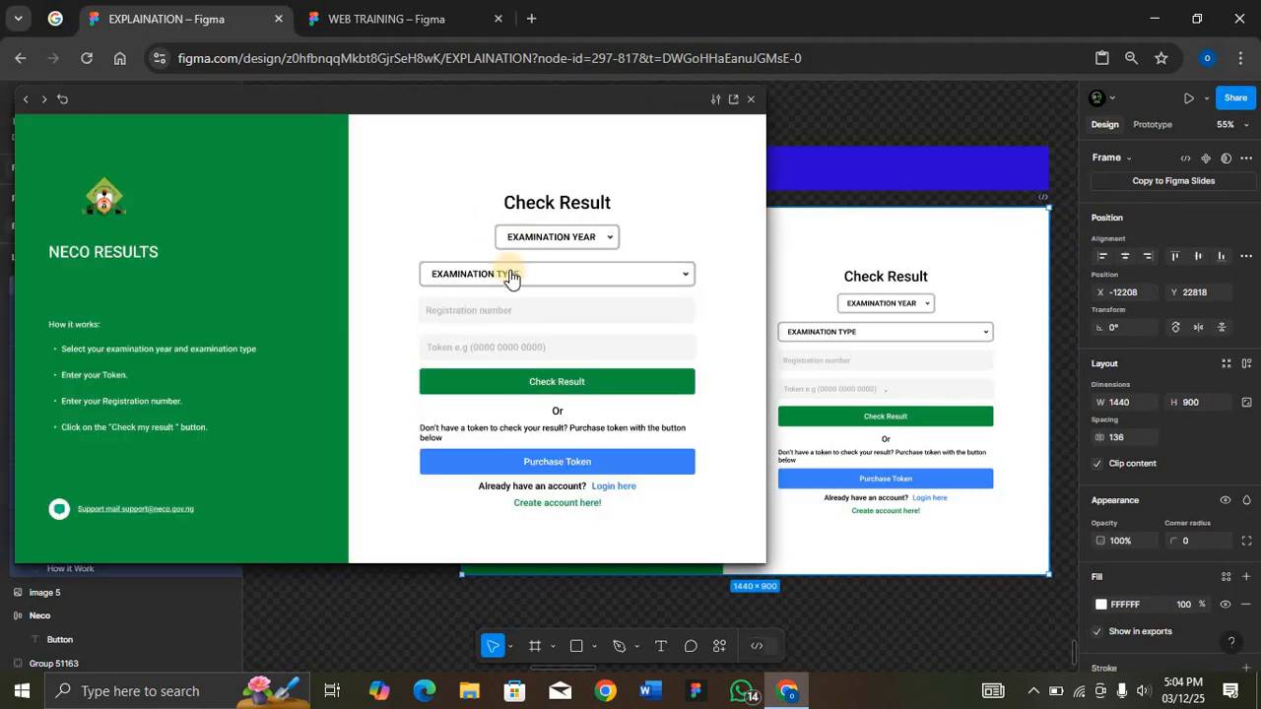
left_click(614, 242)
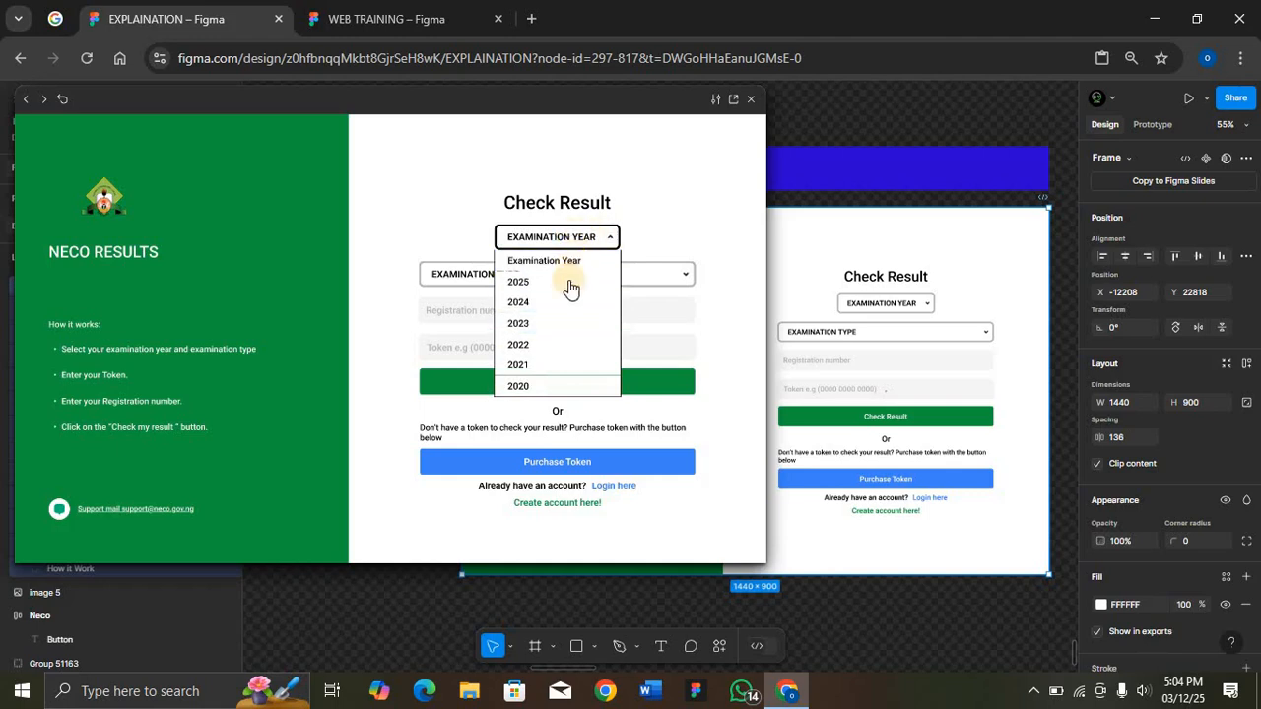
left_click(565, 324)
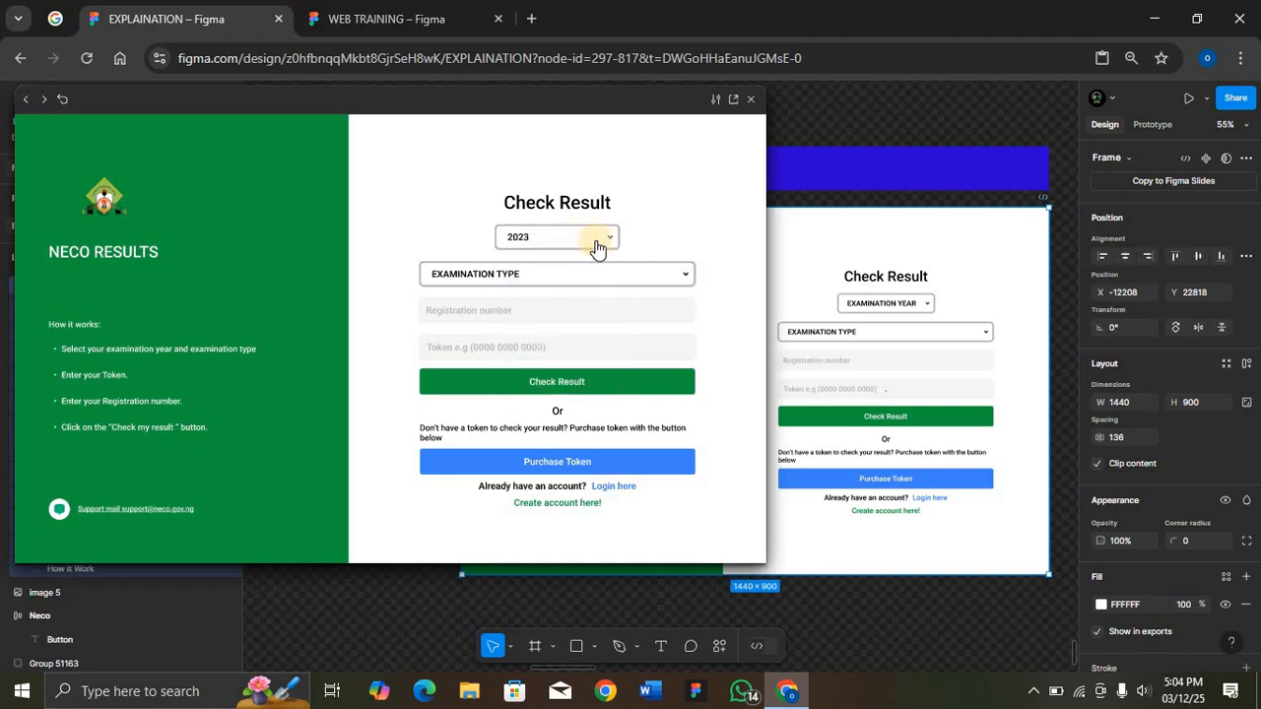
left_click(603, 238)
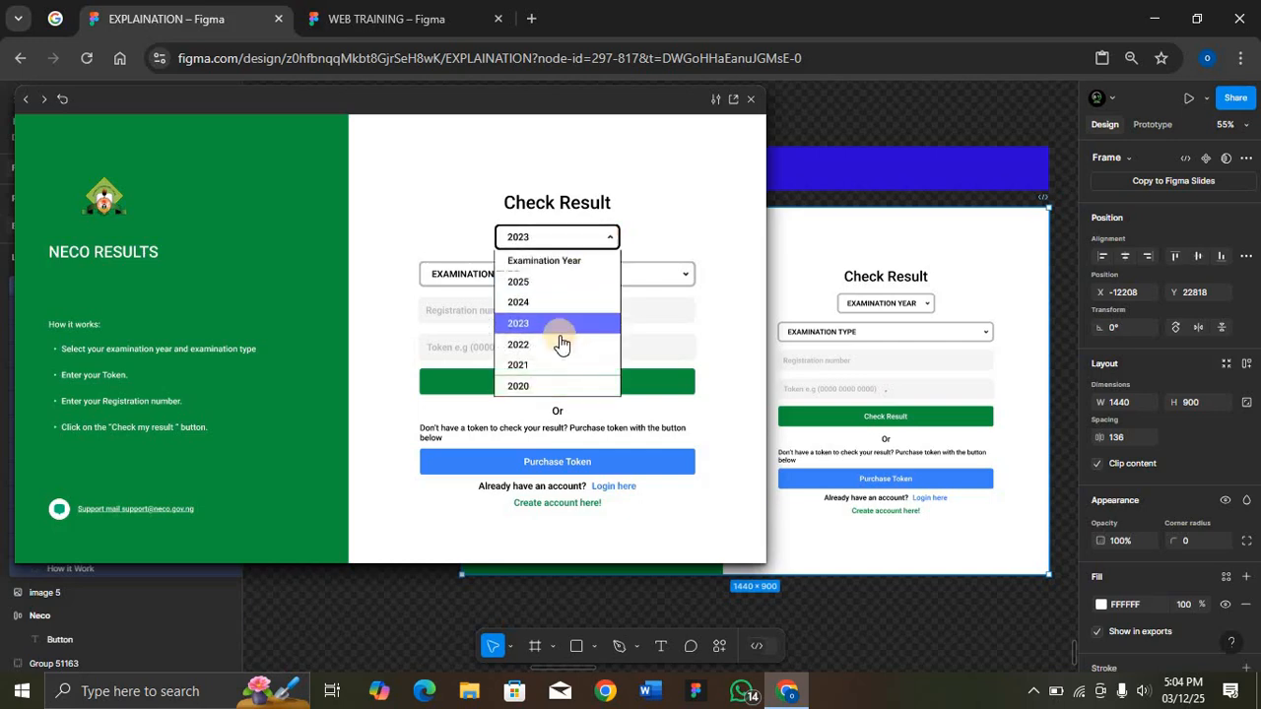
left_click(563, 344)
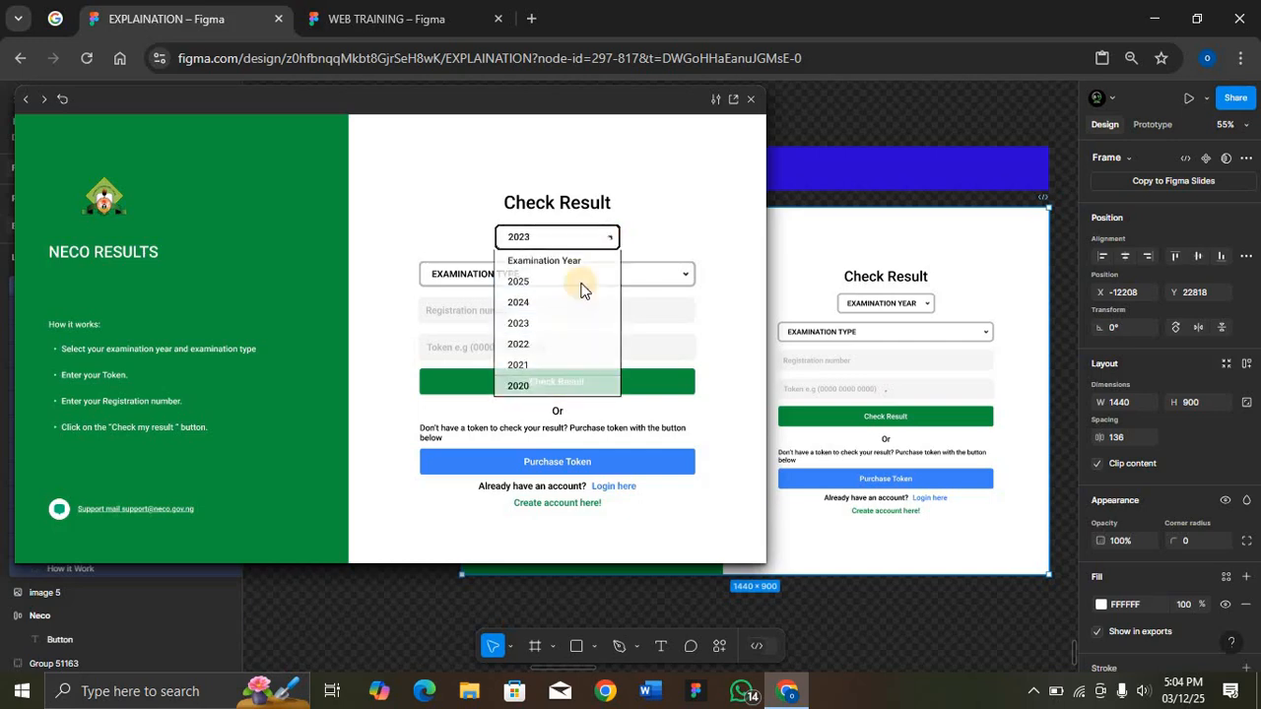
left_click(599, 238)
left_click(568, 394)
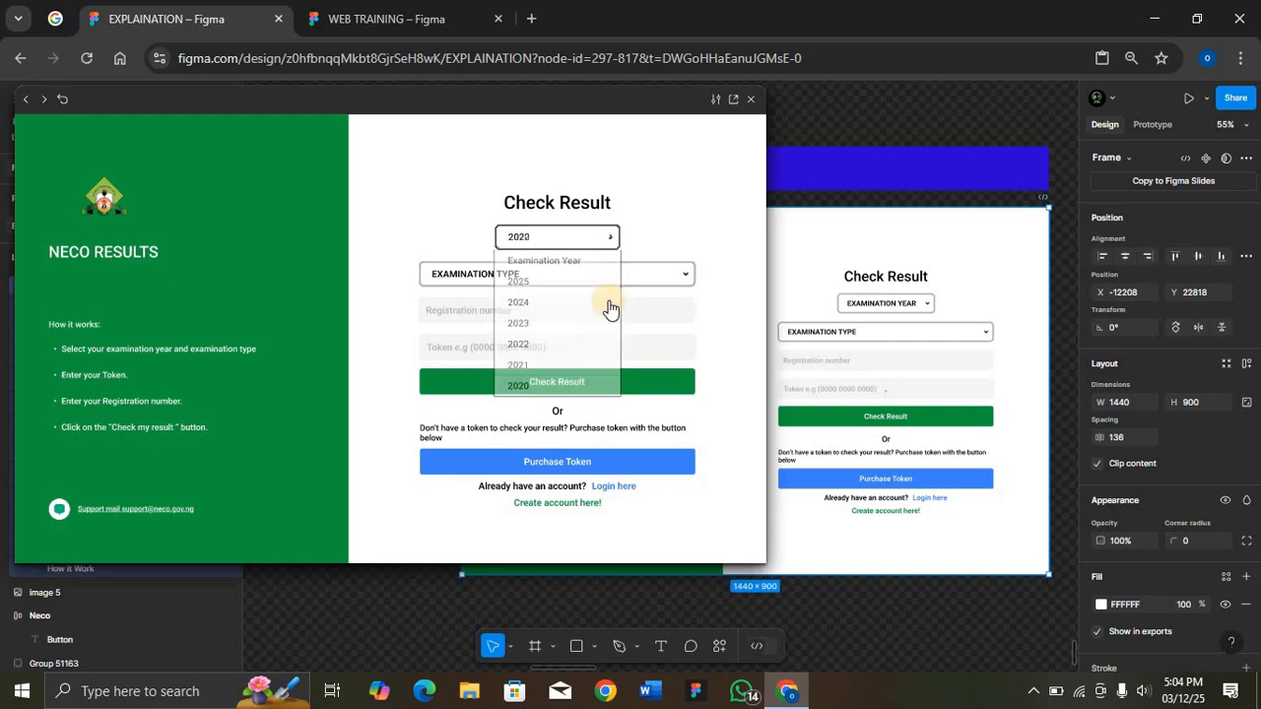
Step: Test the examination type dropdown in the preview, trying EXAMINATION TYPE and ending on SSCE EXTERNAL
left_click(616, 275)
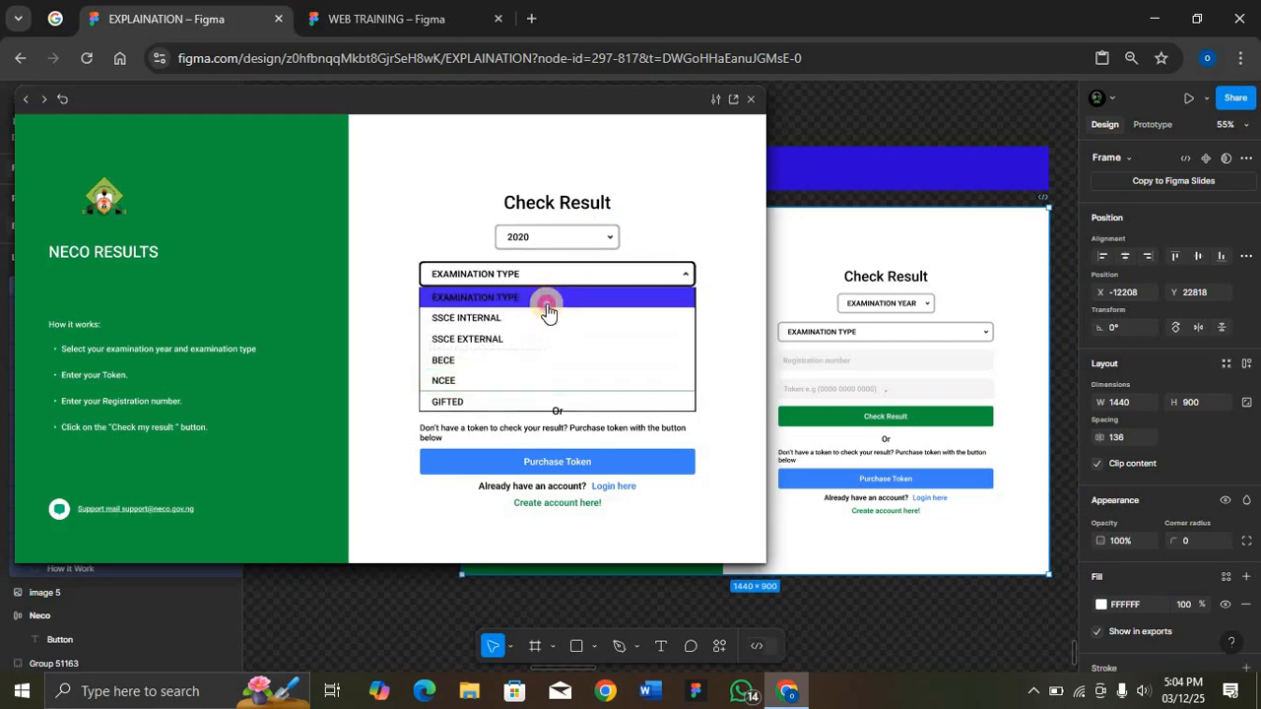
left_click(545, 299)
left_click_drag(612, 234, 684, 280)
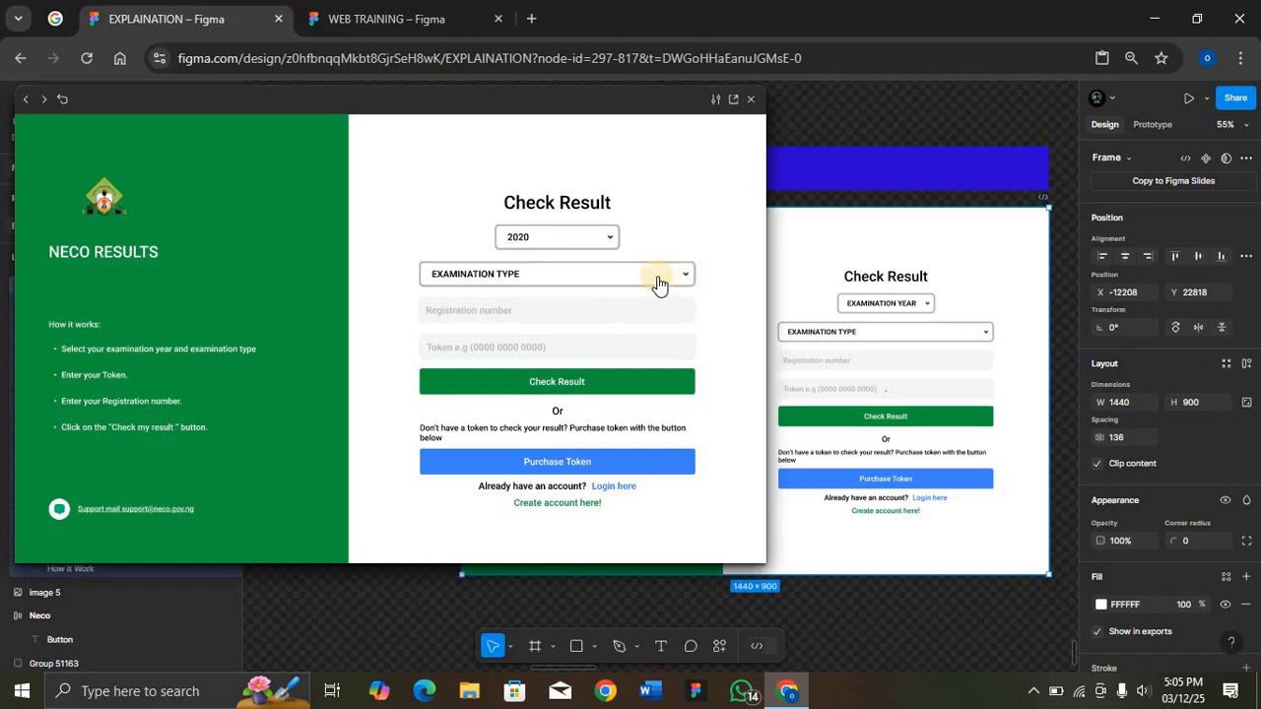
left_click(646, 274)
left_click(531, 343)
Step: Fill in the registration number and token fields with saved suggestions, and close the preview
left_click(519, 311)
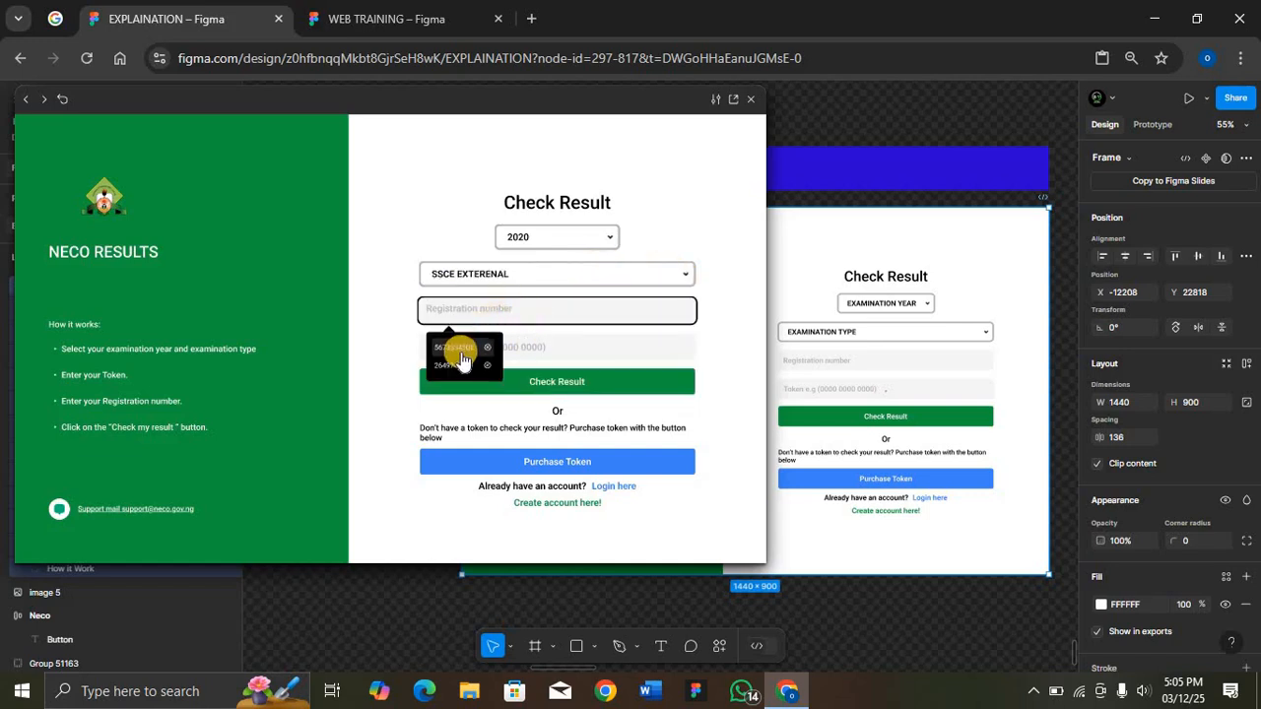
left_click(464, 349)
left_click(487, 352)
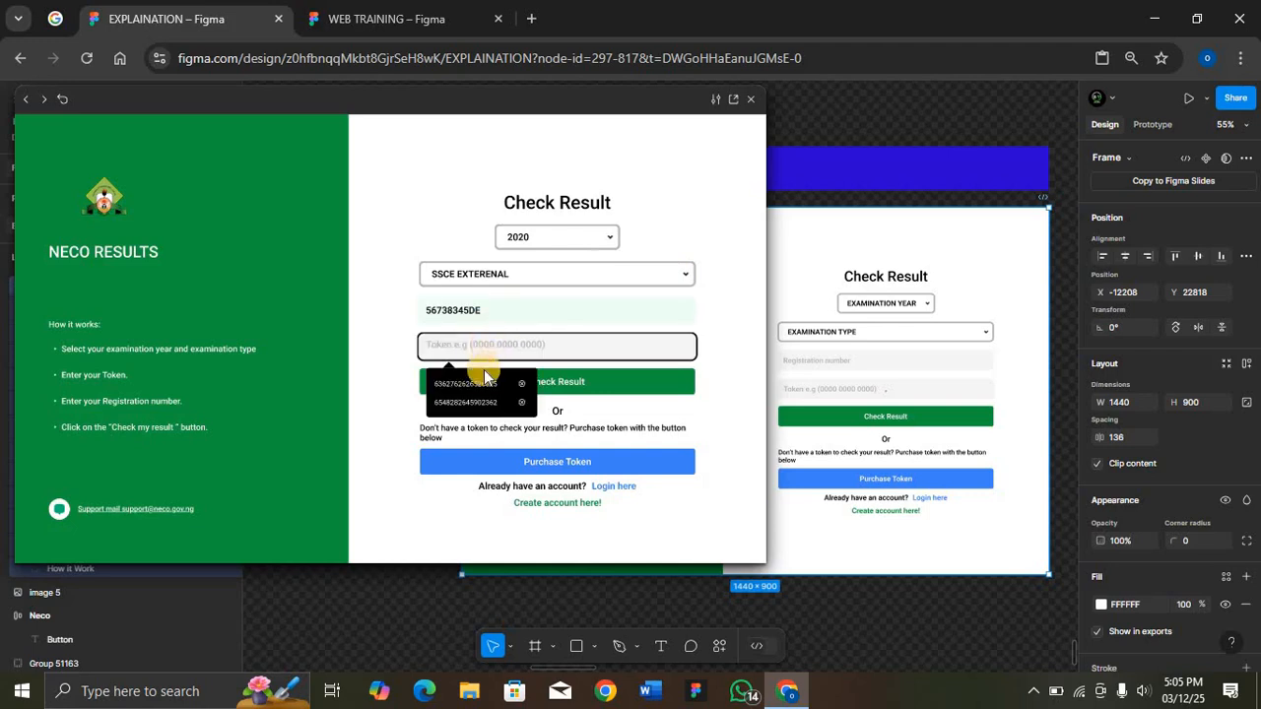
left_click(480, 387)
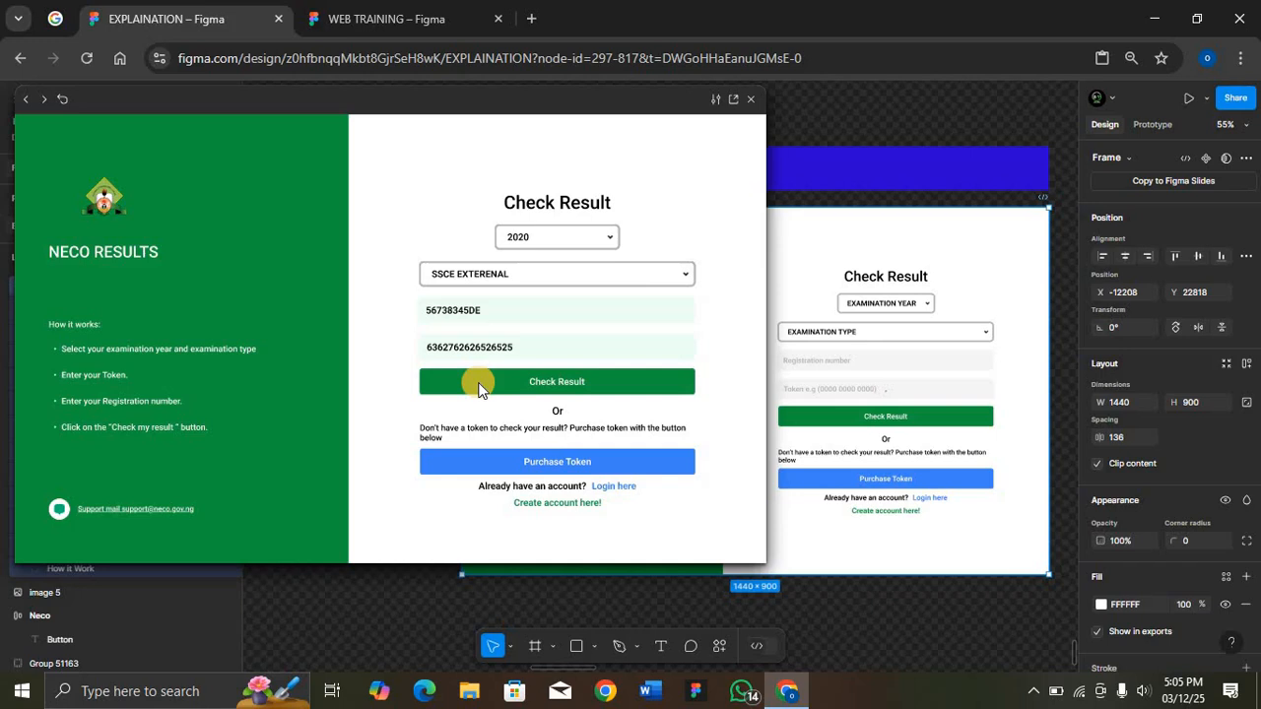
left_click(749, 99)
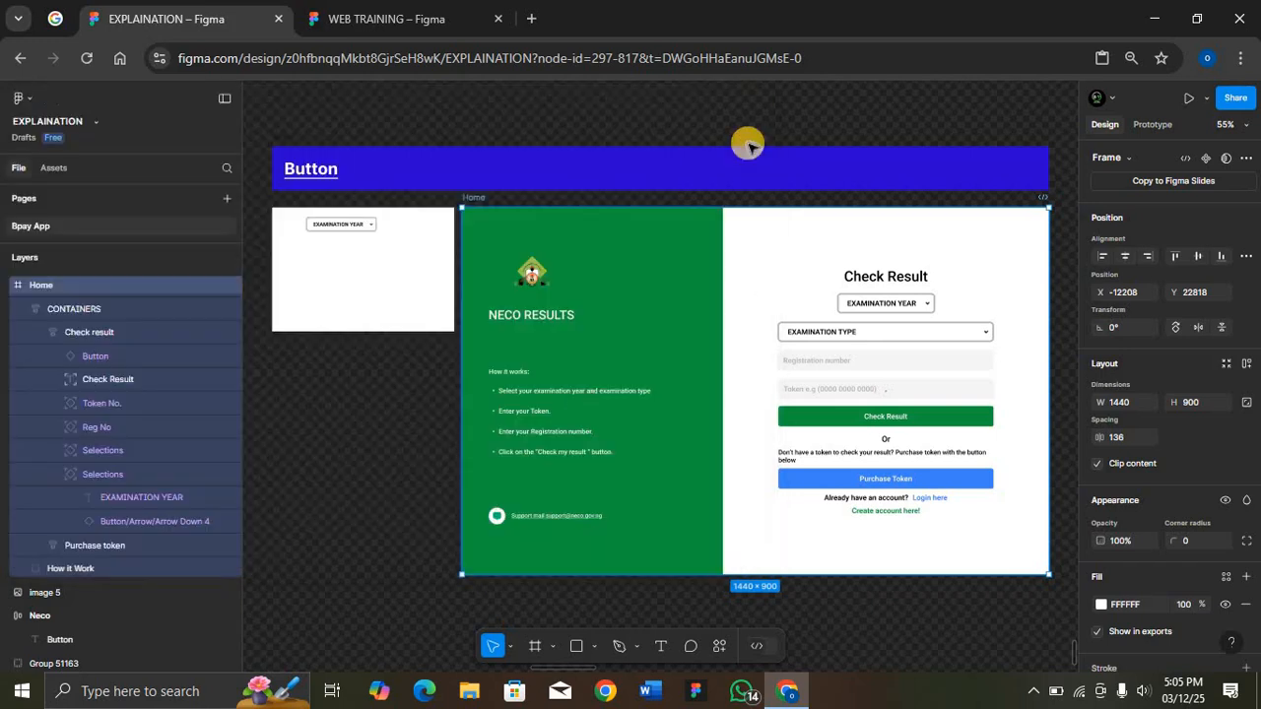
Step: In the WEB TRAINING file, add the text "2025" and wrap it in a white auto-layout frame
key("ctrl+Tab")
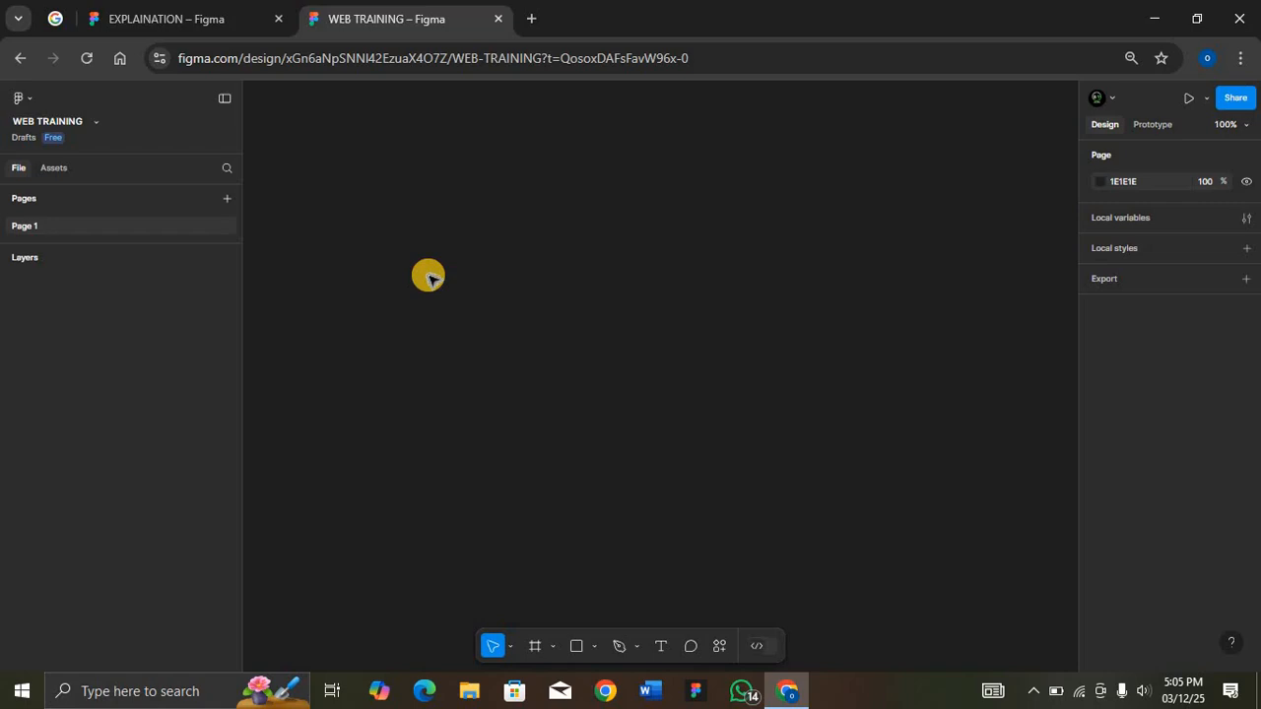
key("t")
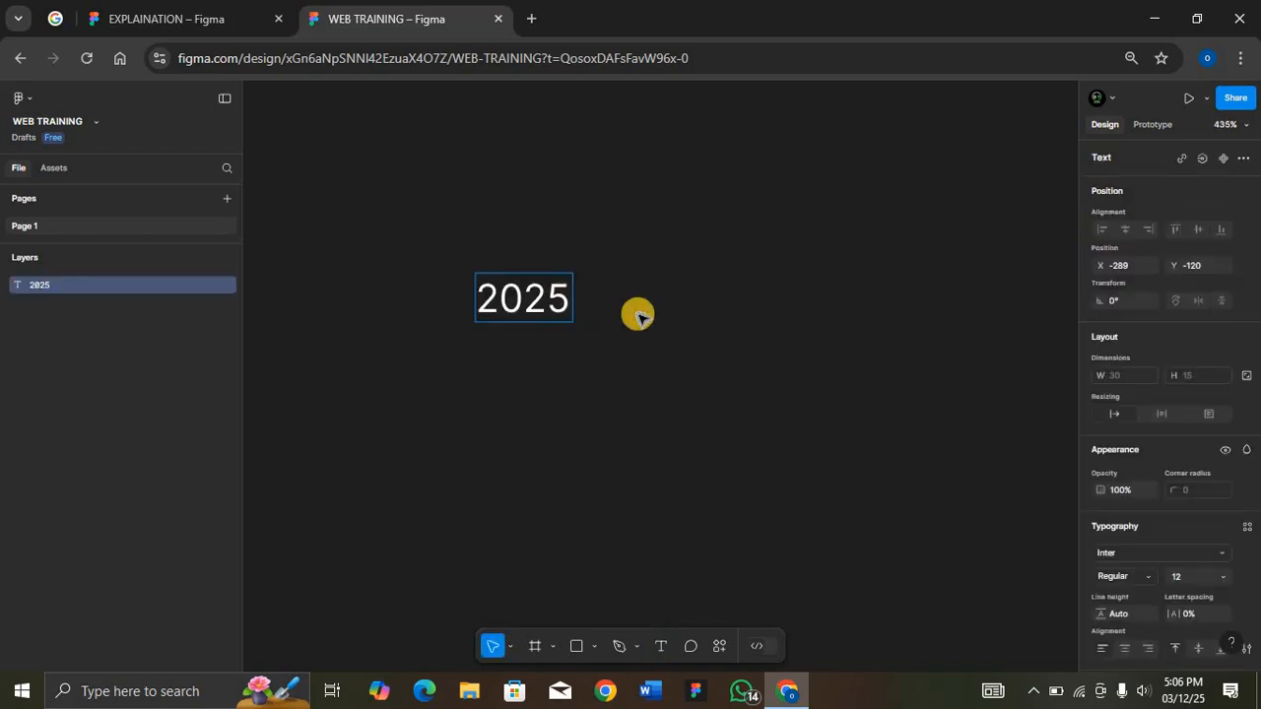
key("Escape")
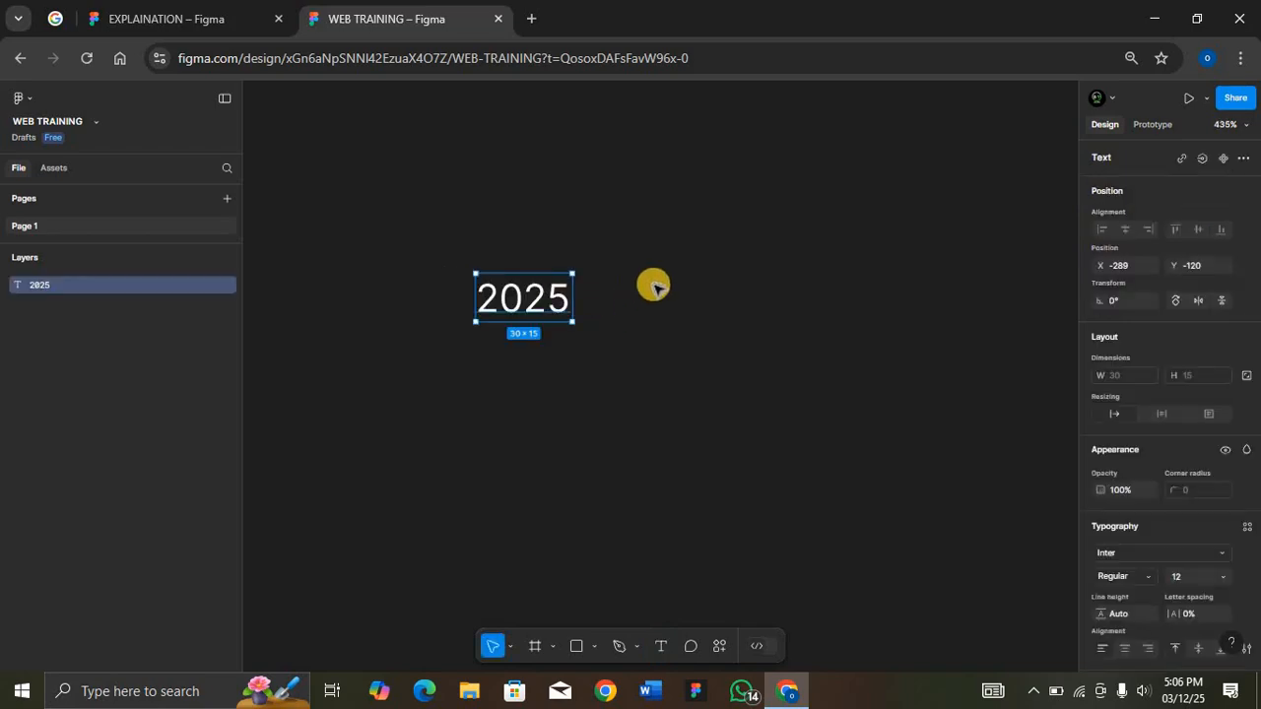
key("shift+a")
Step: Style the 2025 text inside the frame with fill 000000, font size 16 and Medium weight
key("Return")
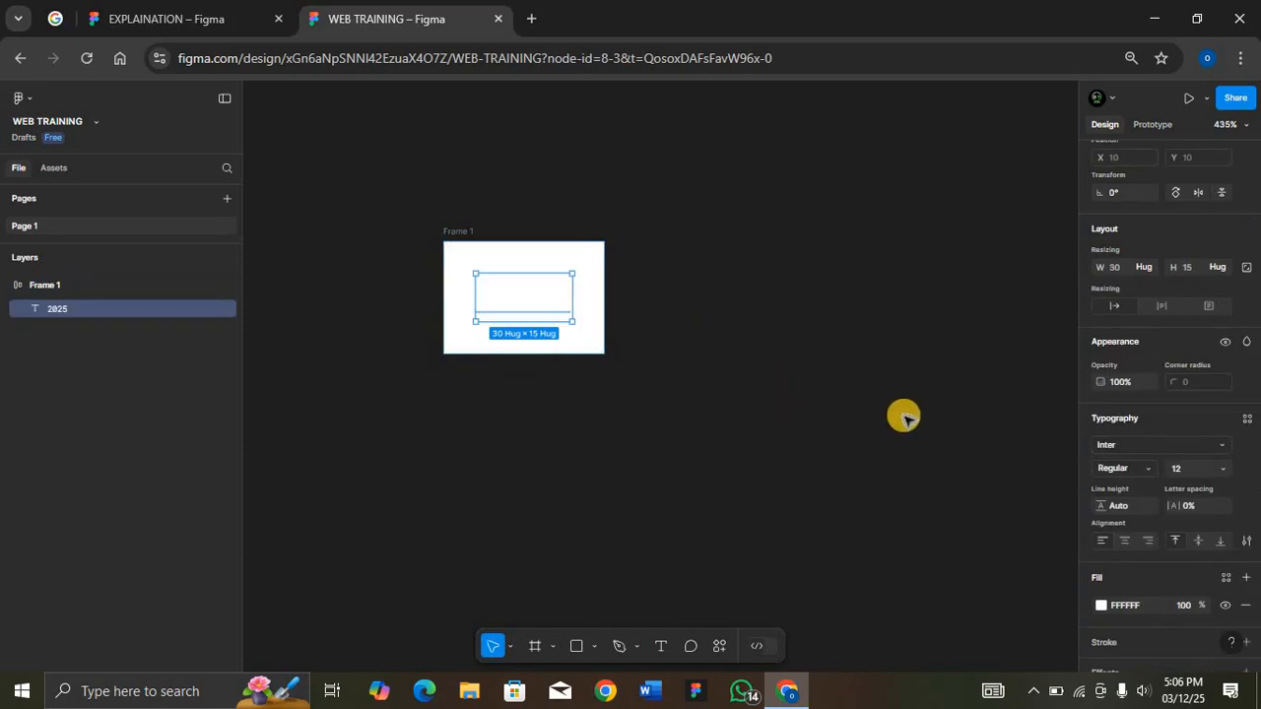
left_click(1142, 608)
type("000000")
key("Return")
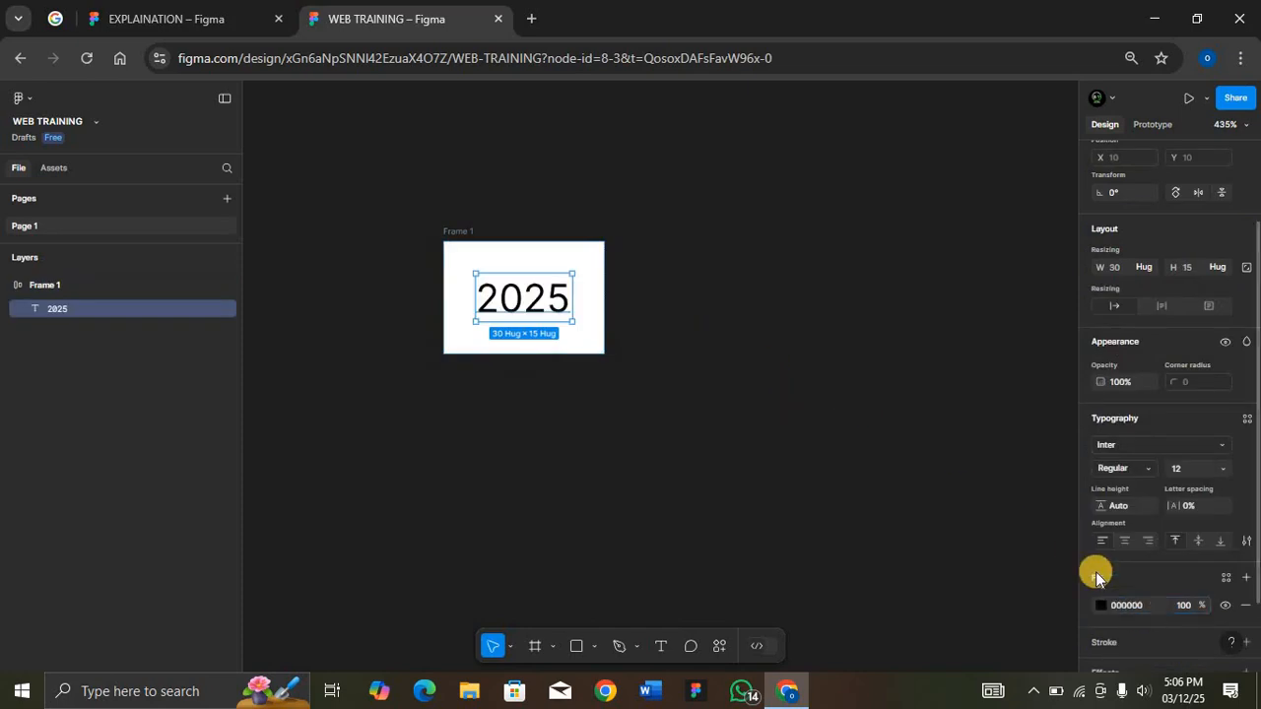
left_click(1191, 474)
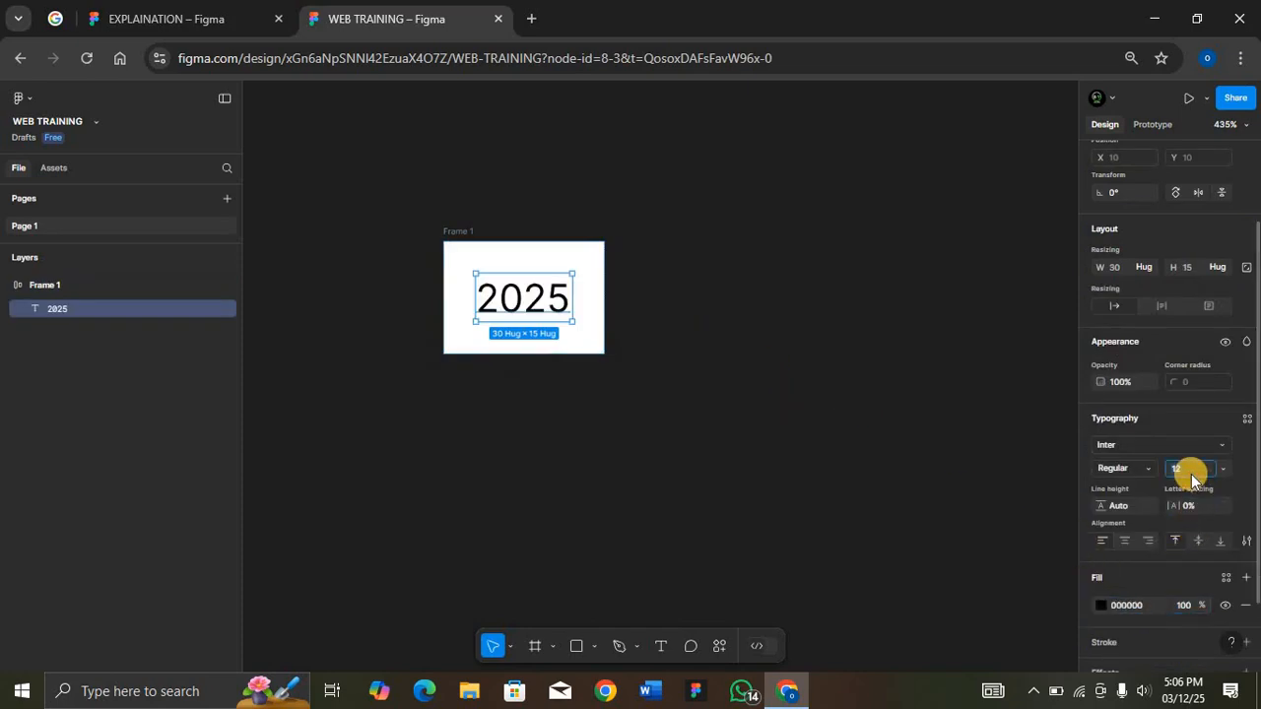
type("16")
key("Return")
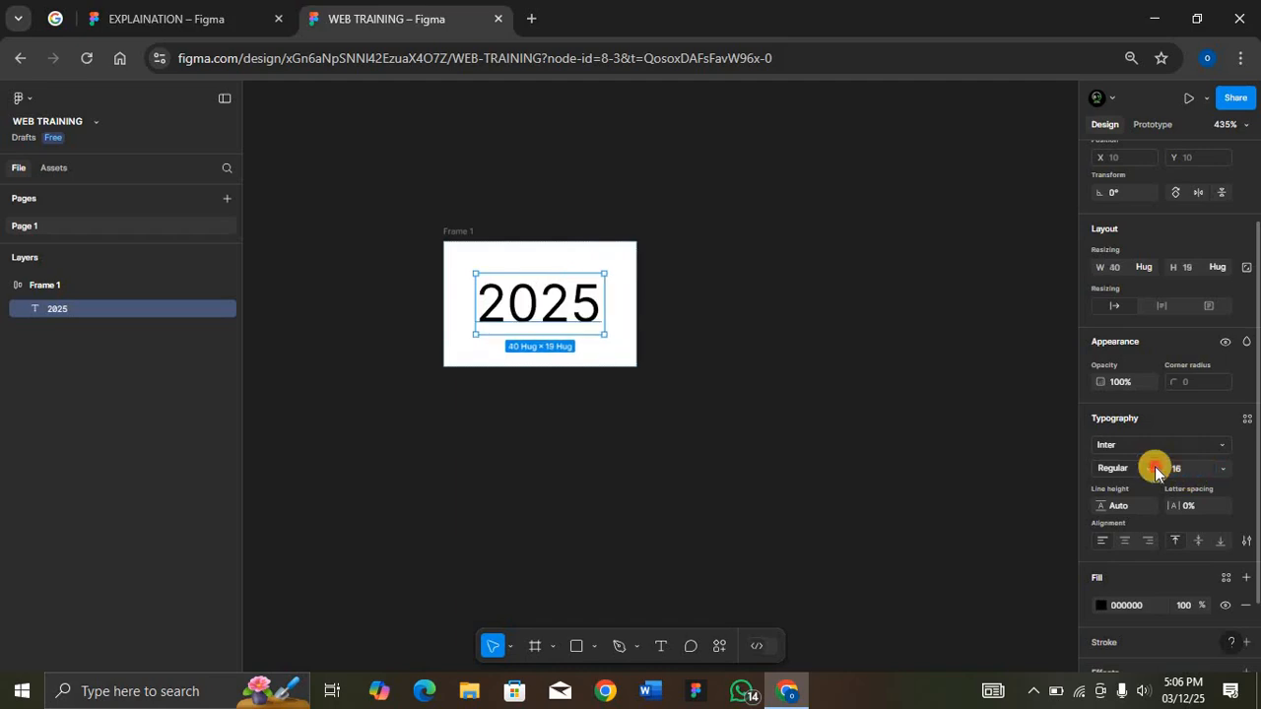
left_click(1155, 470)
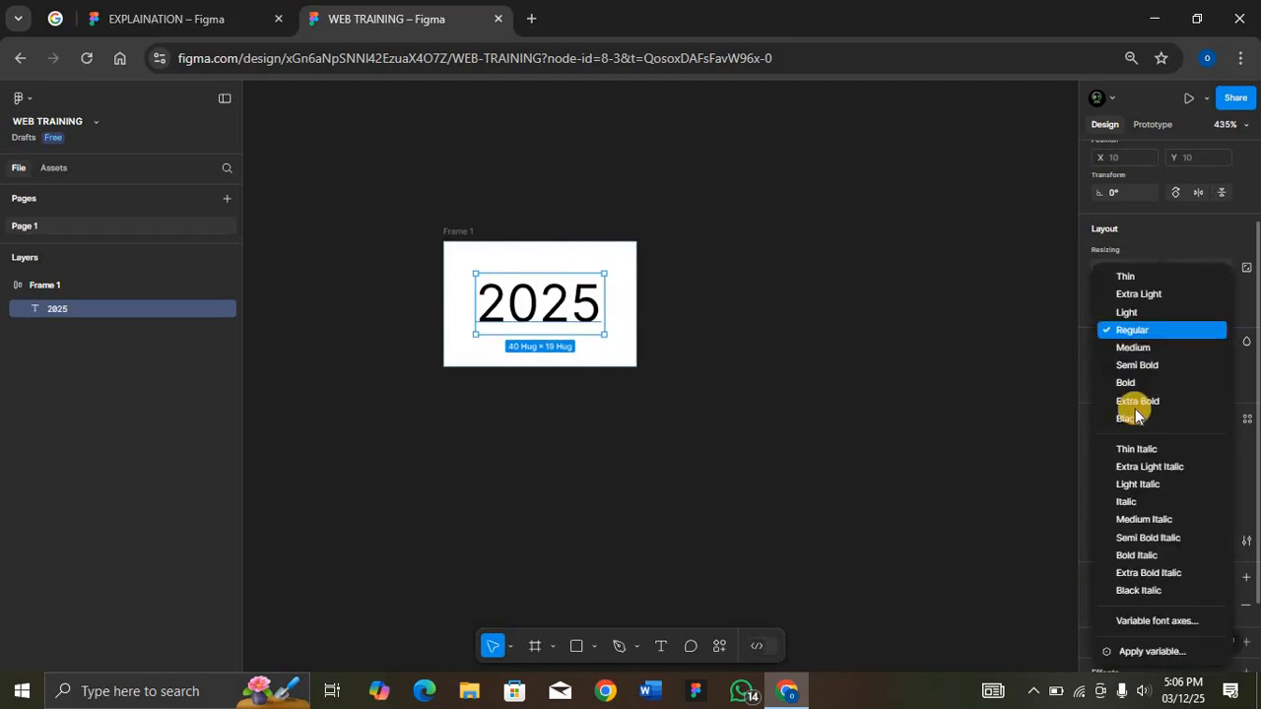
left_click(1137, 349)
Step: Rename the frame around the 2025 text as Year and widen it to 105
double_click(467, 230)
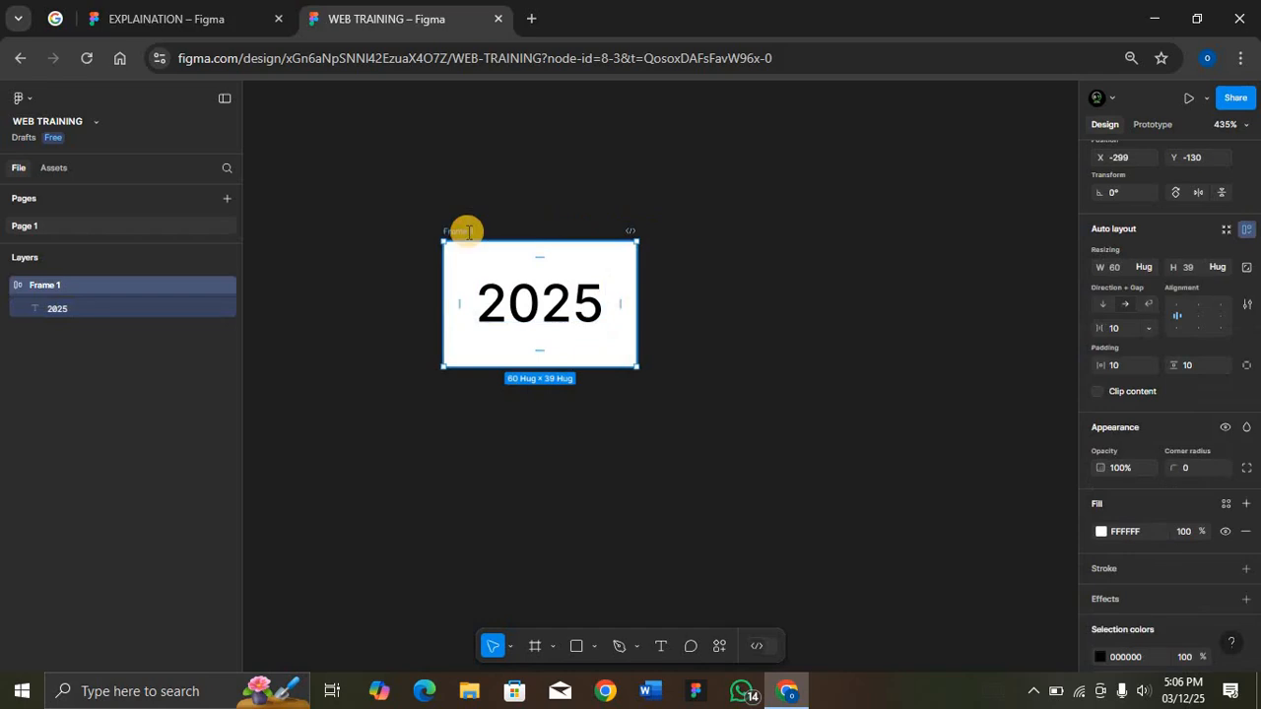
type("Year")
key("Return")
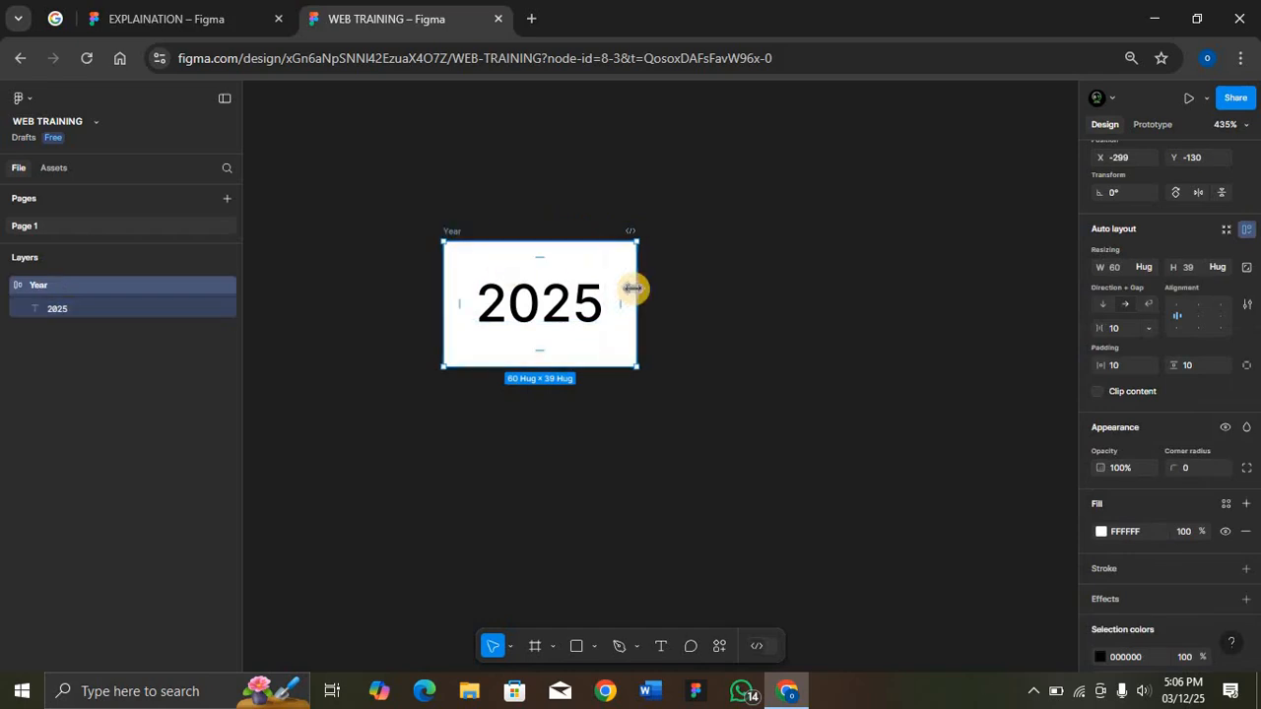
left_click_drag(636, 289, 782, 292)
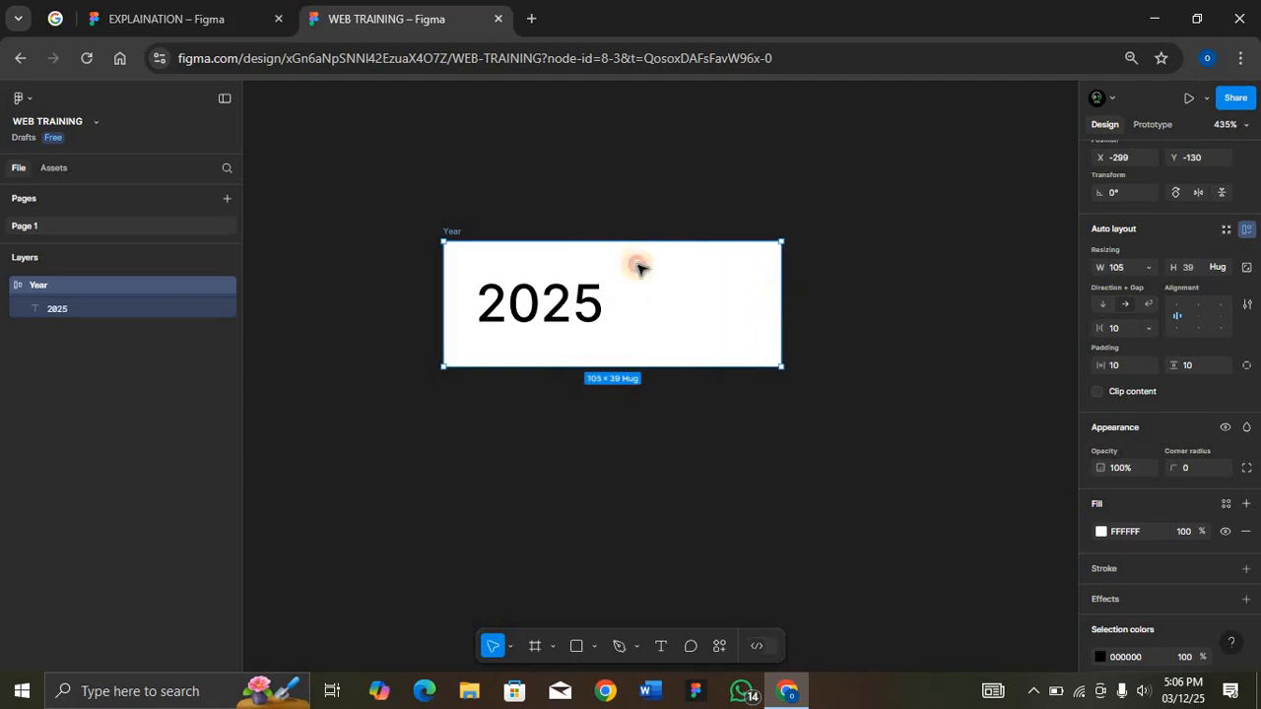
Step: Duplicate the Year frame three times, stacking the copies in a column below it about 24 apart
scroll(473, 212, "down", 2)
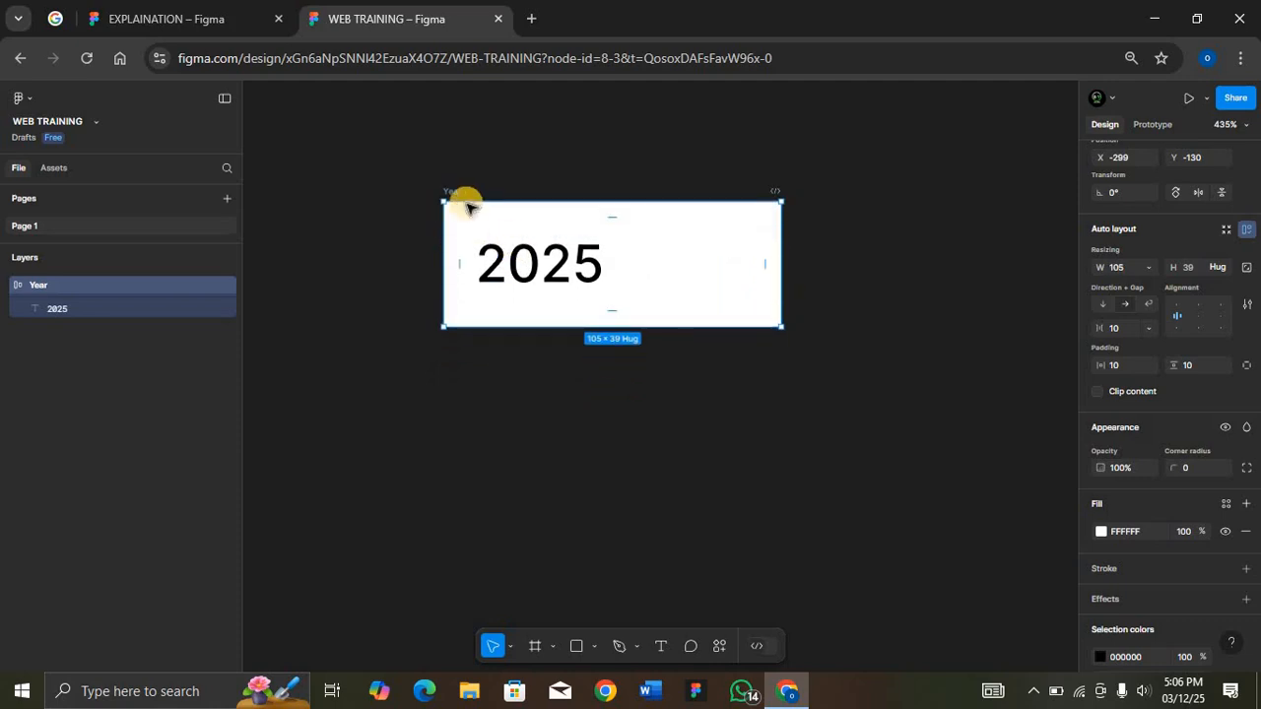
key("ctrl+d")
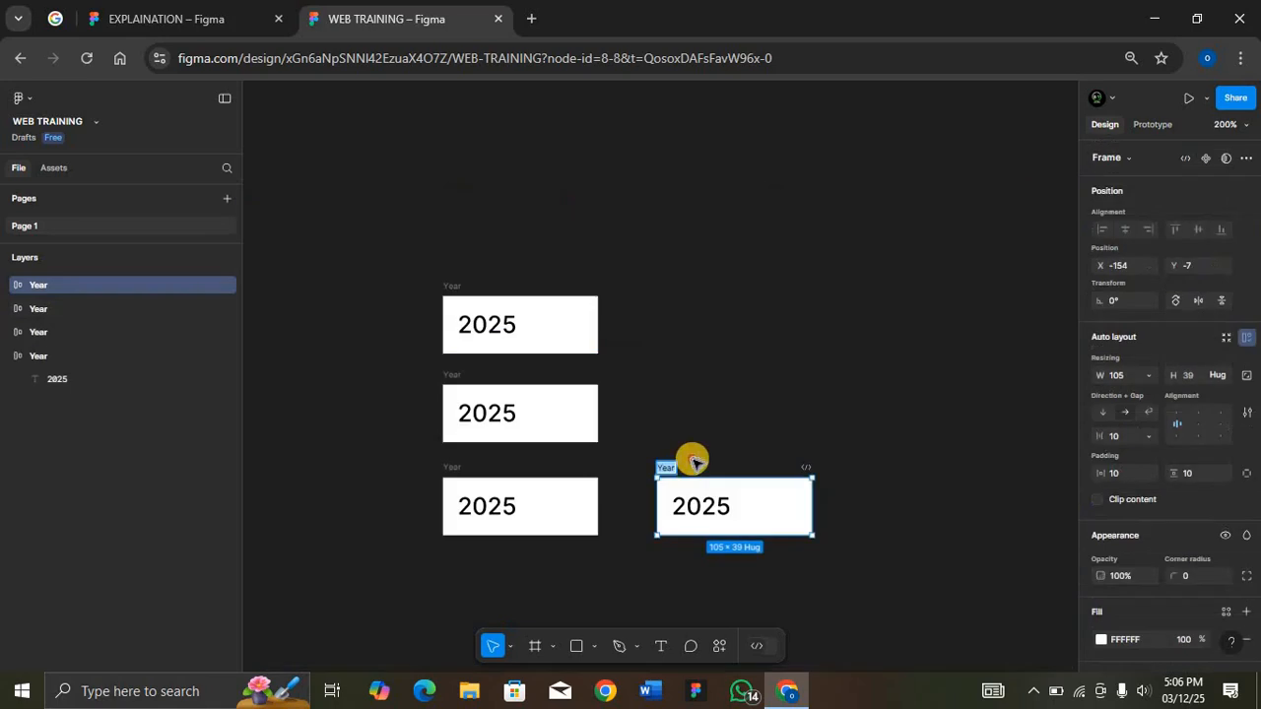
key("Escape")
left_click_drag(654, 490, 456, 561)
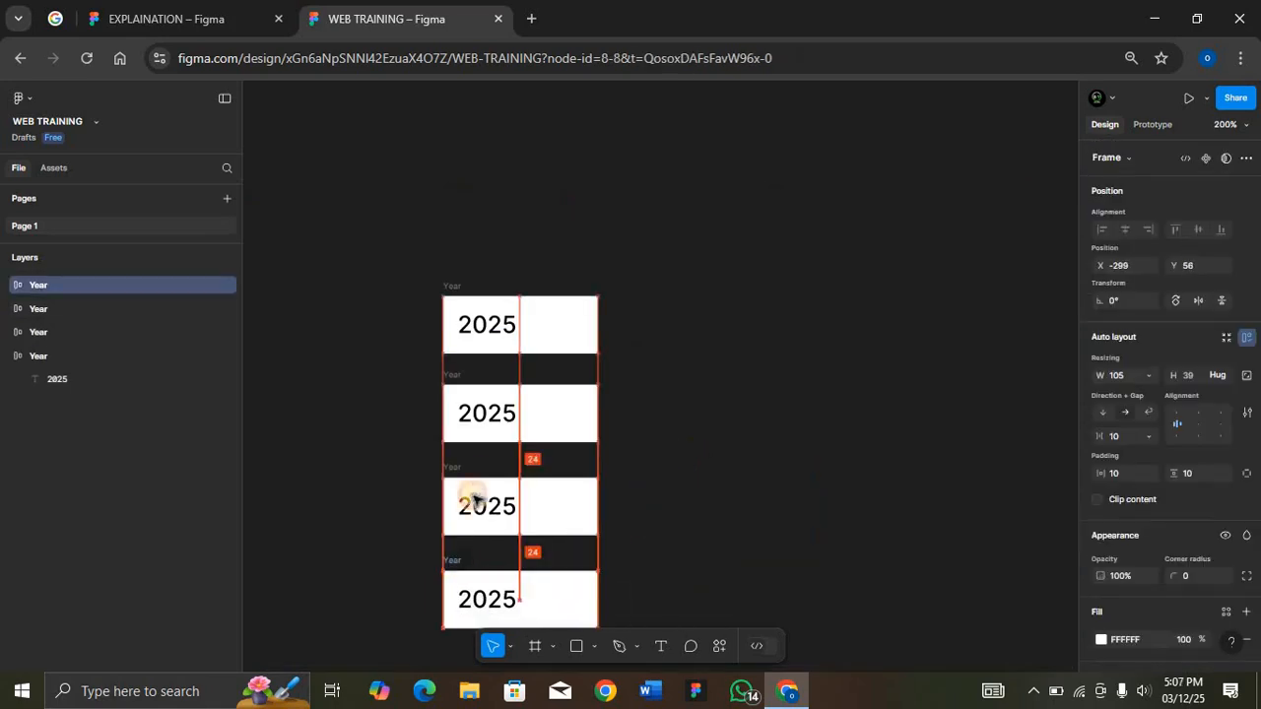
Step: Combine all four Year frames into a component set and close the EXPLAINATION file
scroll(476, 498, "down", 2)
left_click_drag(389, 191, 681, 612)
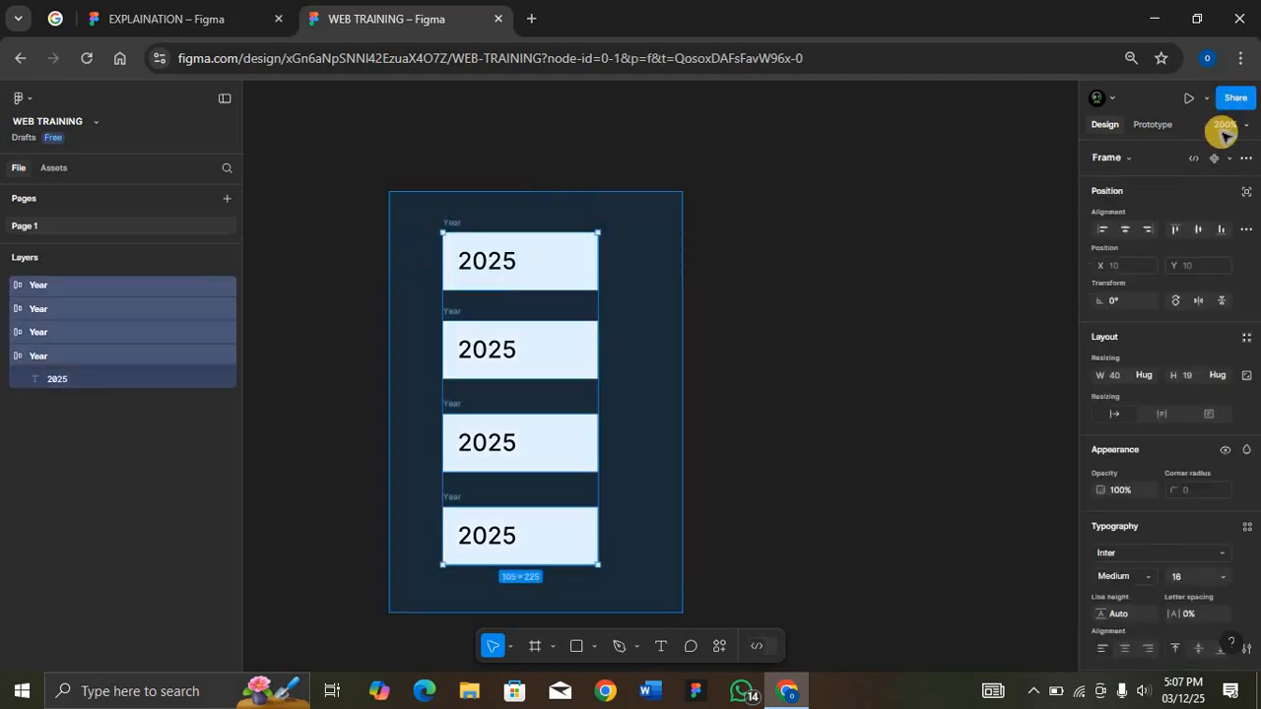
left_click(1228, 158)
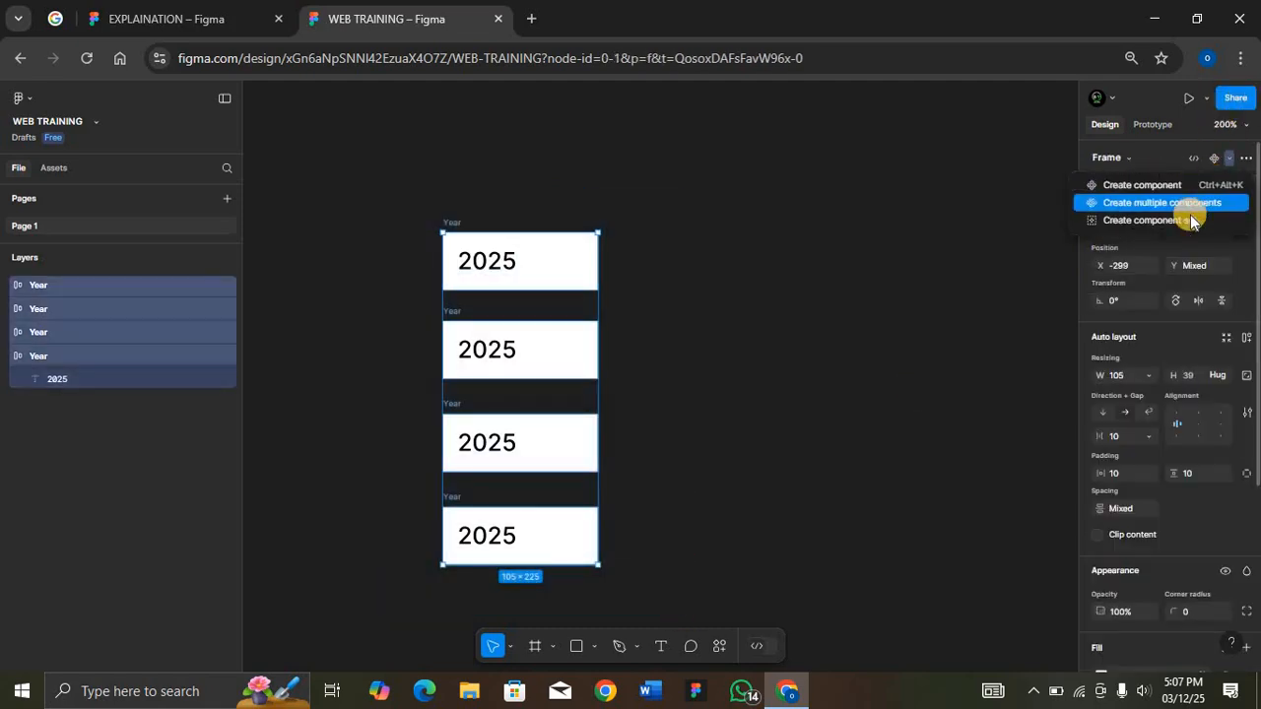
left_click(278, 20)
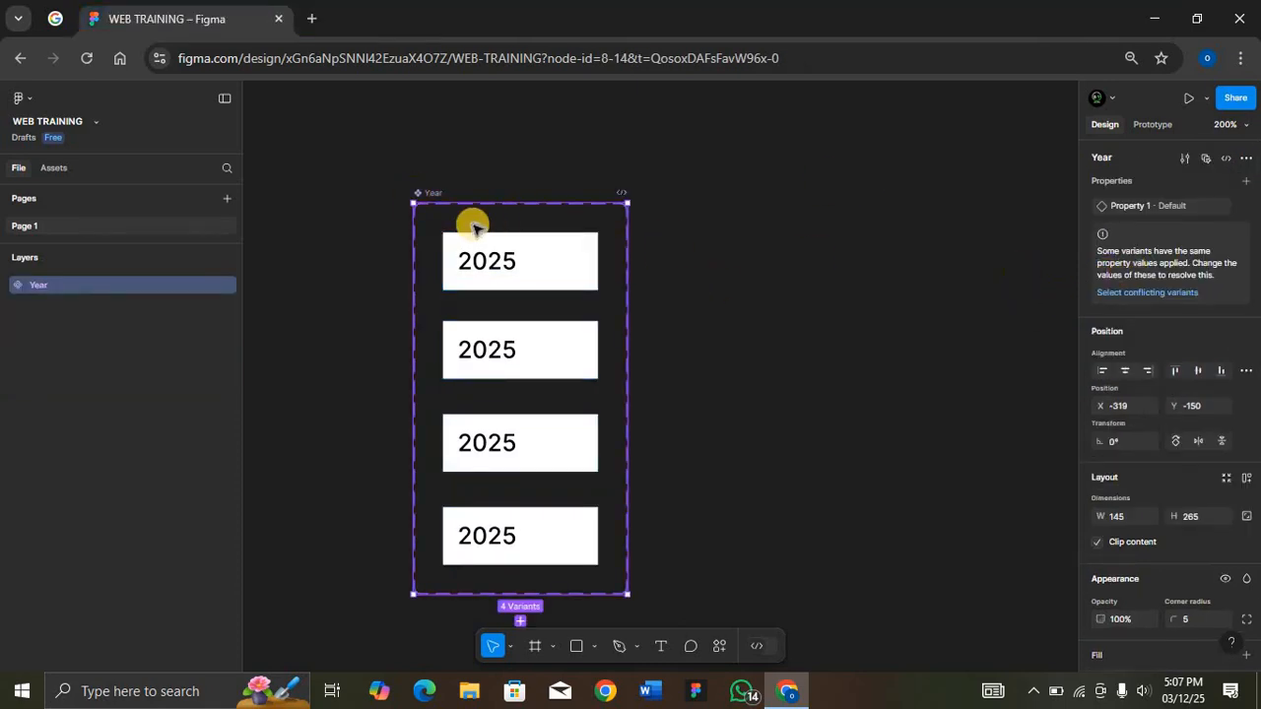
Step: Rename the Year component set's variant property as State
double_click(1127, 207)
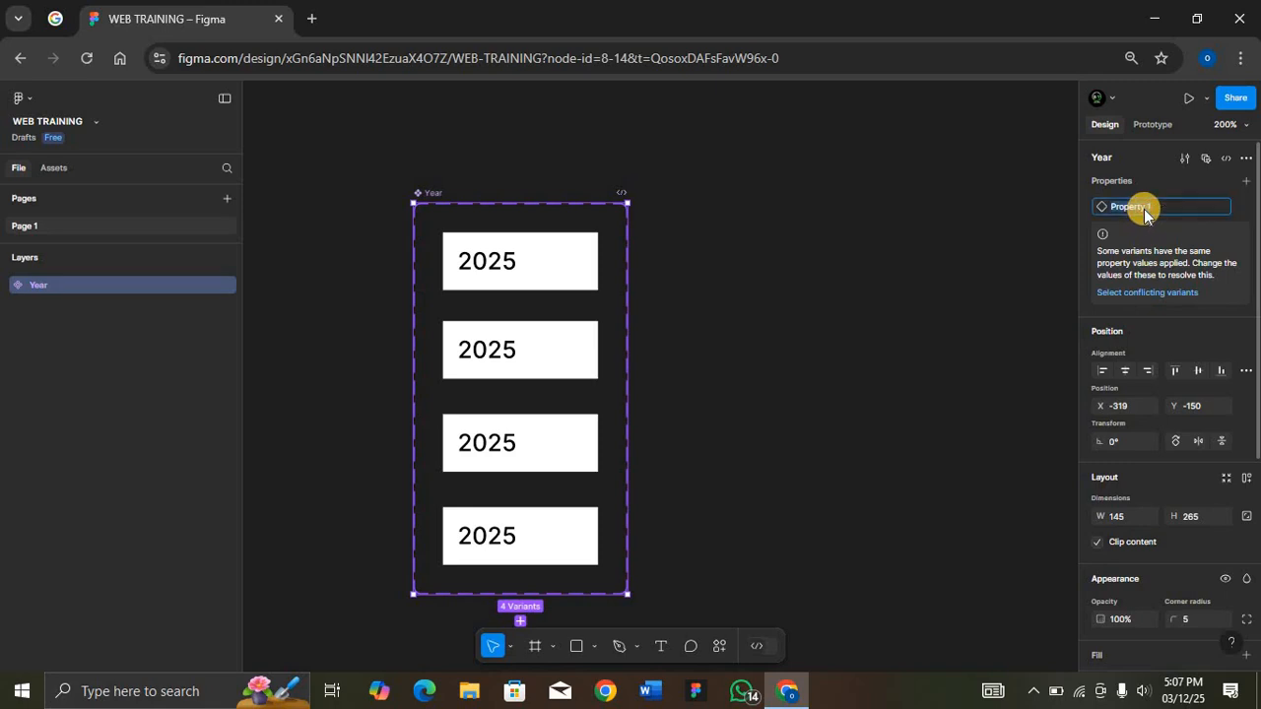
type("State · Default")
key("Return")
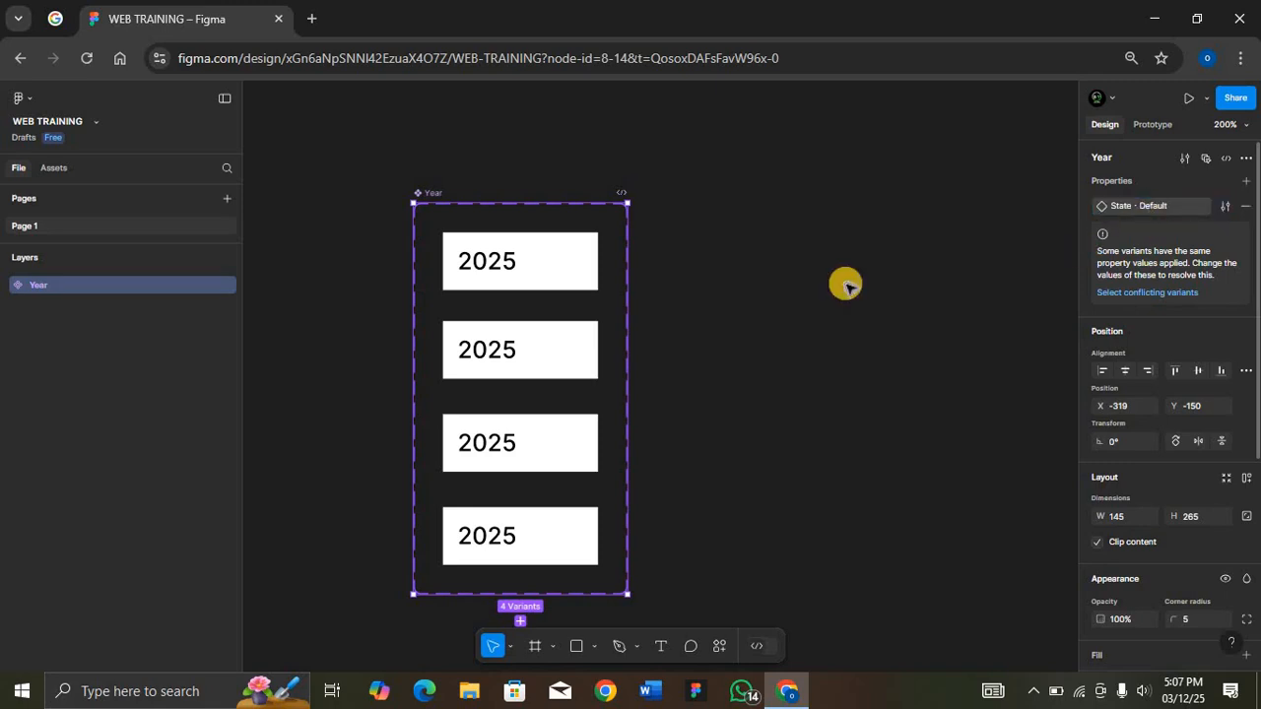
Step: Set the State value of the second Year variant to Hover
left_click(577, 259)
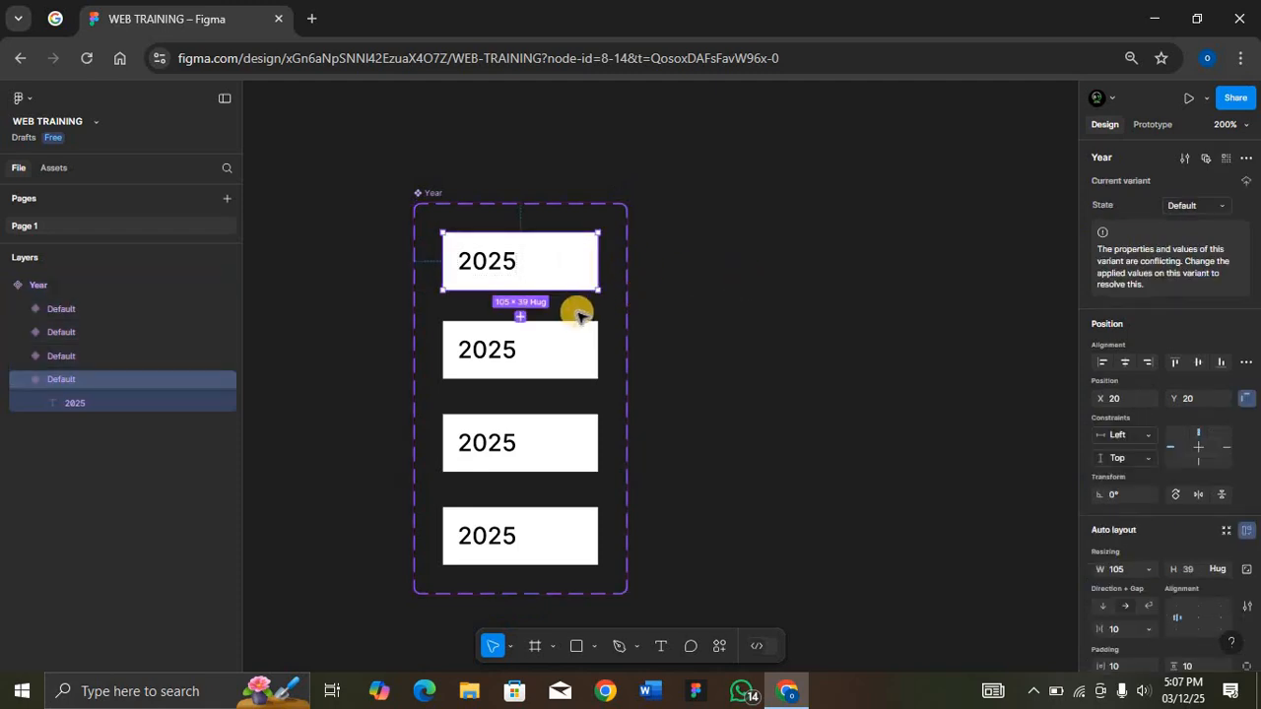
left_click(551, 339)
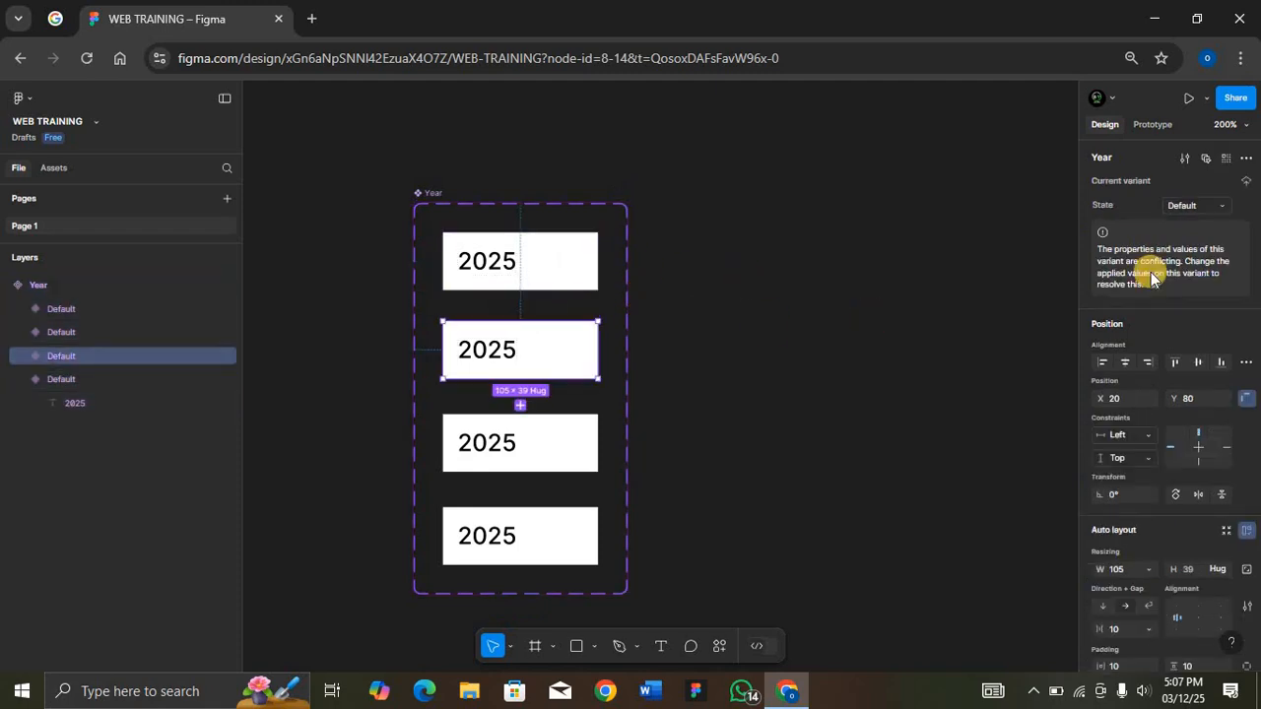
left_click(1203, 206)
type("Ho")
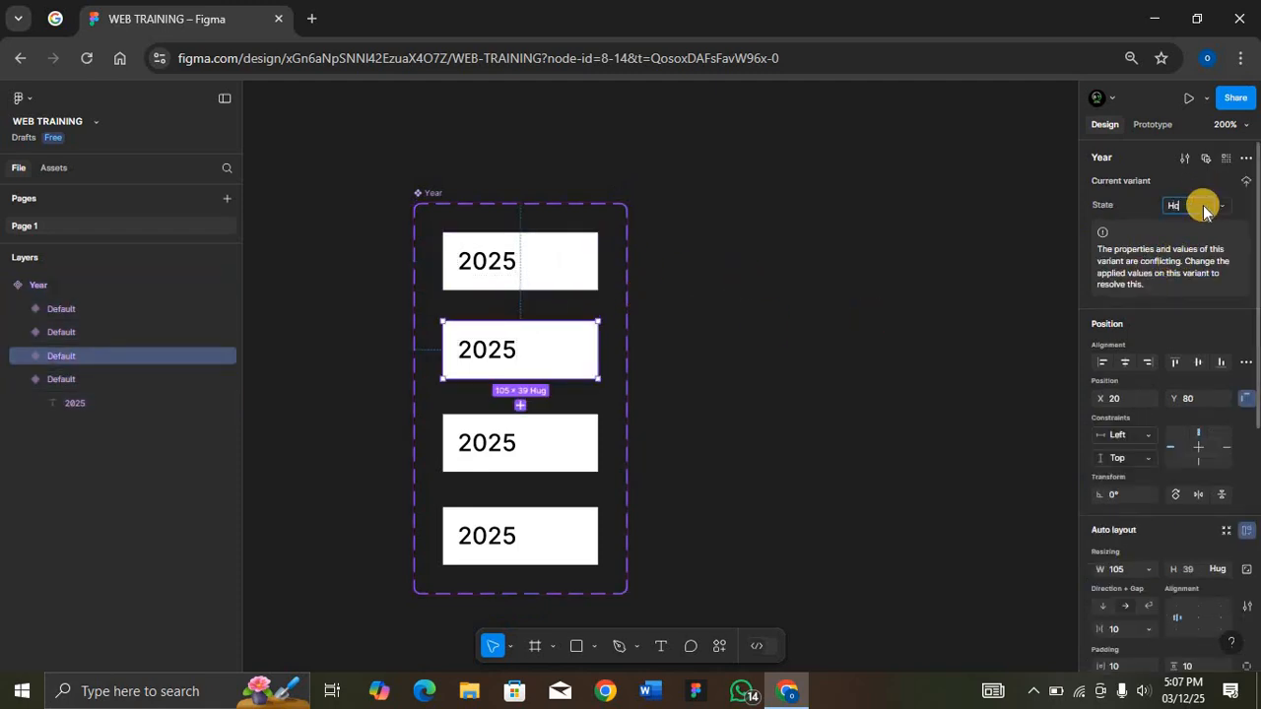
type("ver")
key("Return")
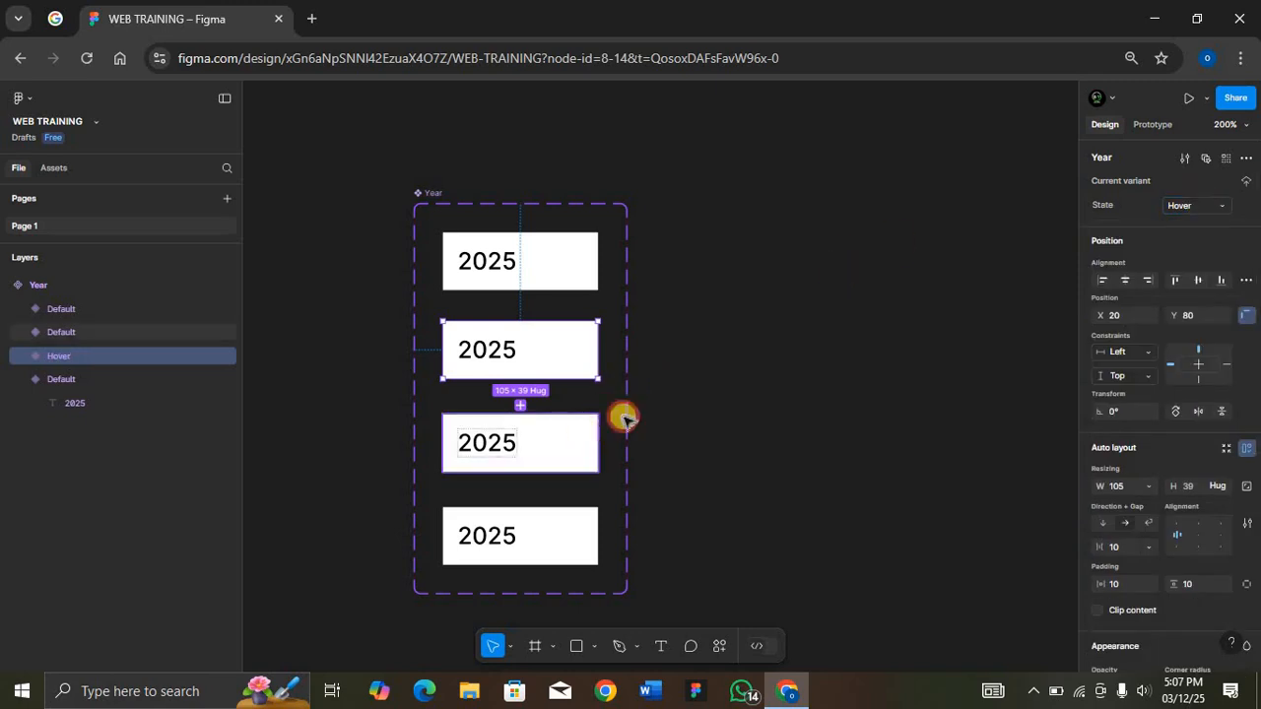
Step: Set the State value of the third Year variant to Selected
left_click(591, 428)
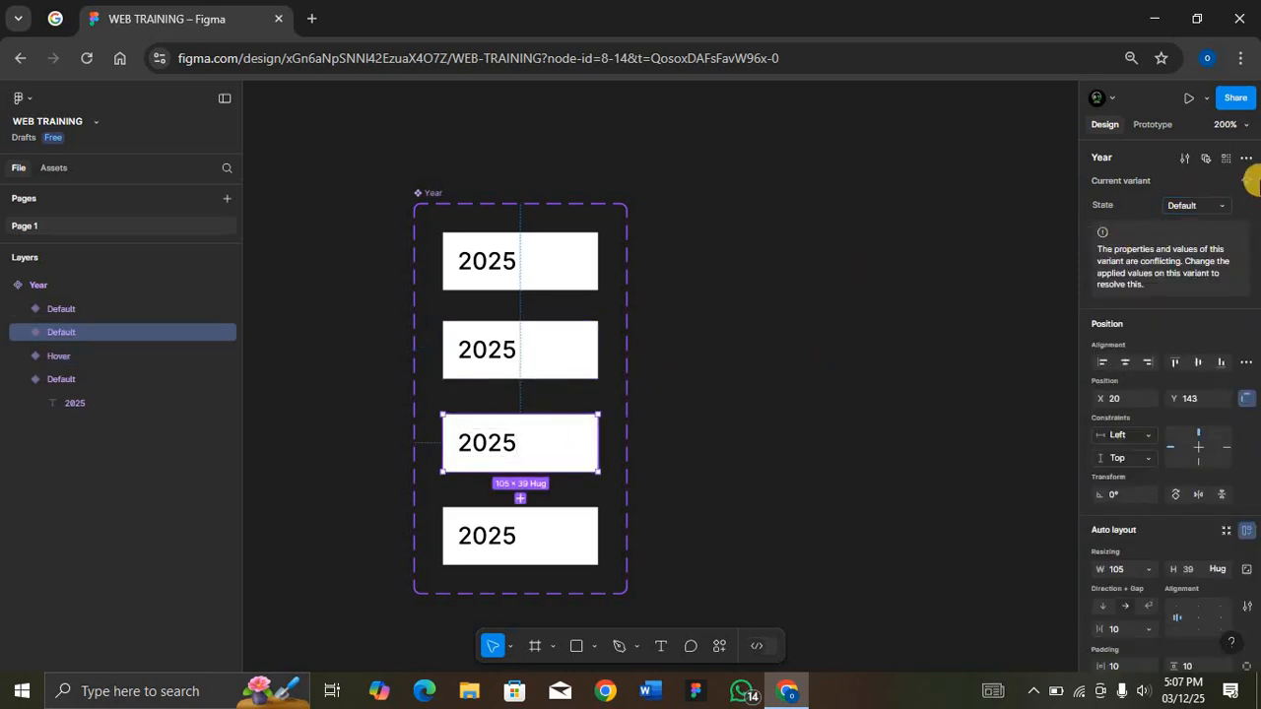
left_click(1199, 203)
type("Selected")
key("Return")
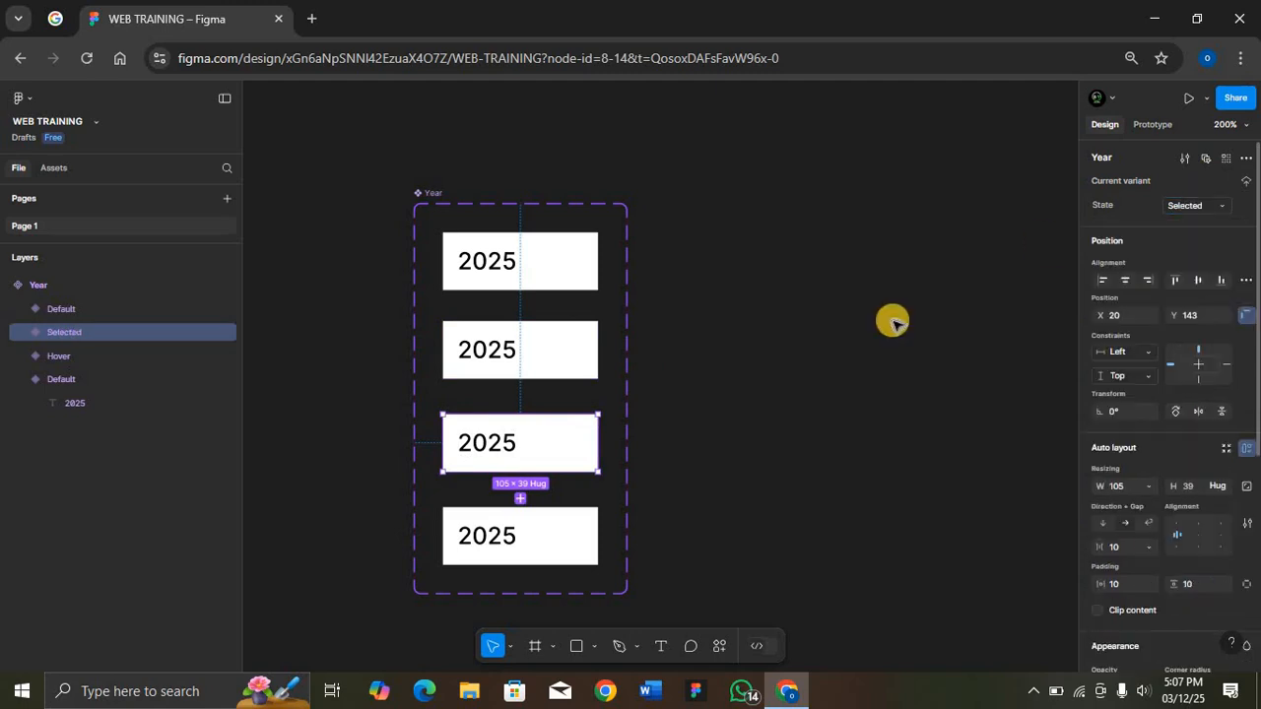
Step: Set the State value of the fourth Year variant to Hover Selected
left_click(550, 534)
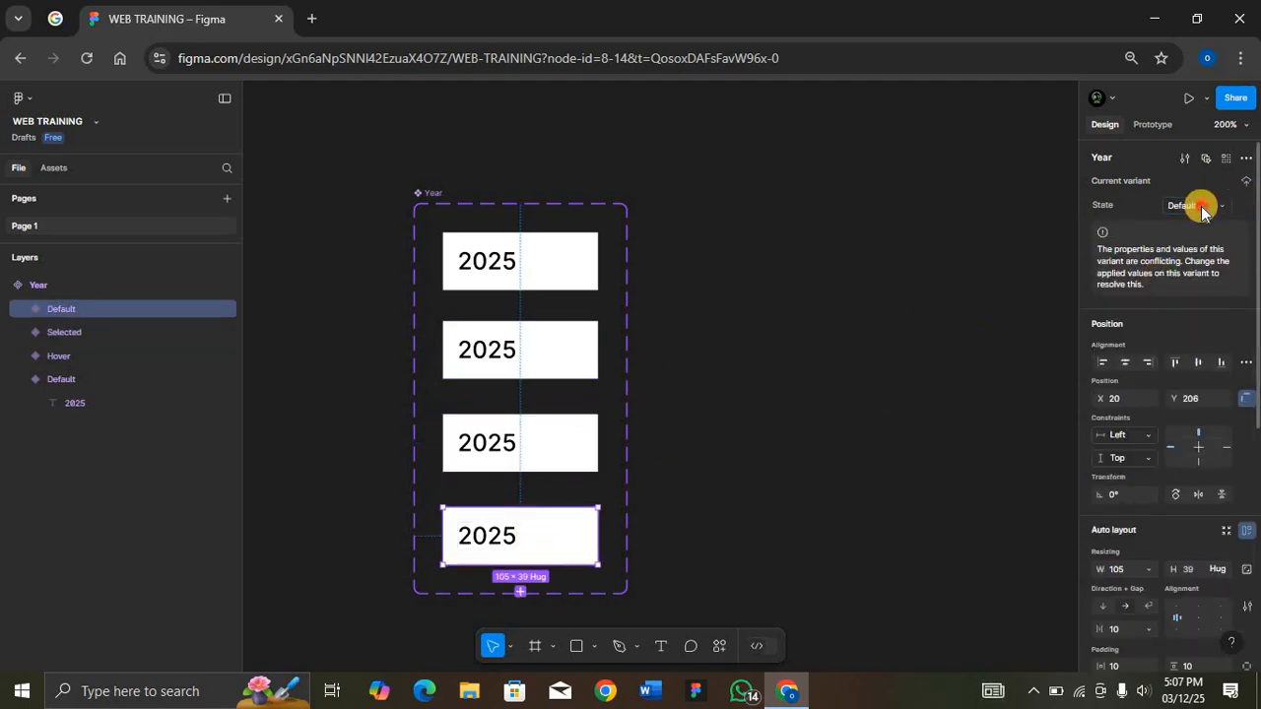
left_click(1200, 206)
type("Hover Selected")
key("Return")
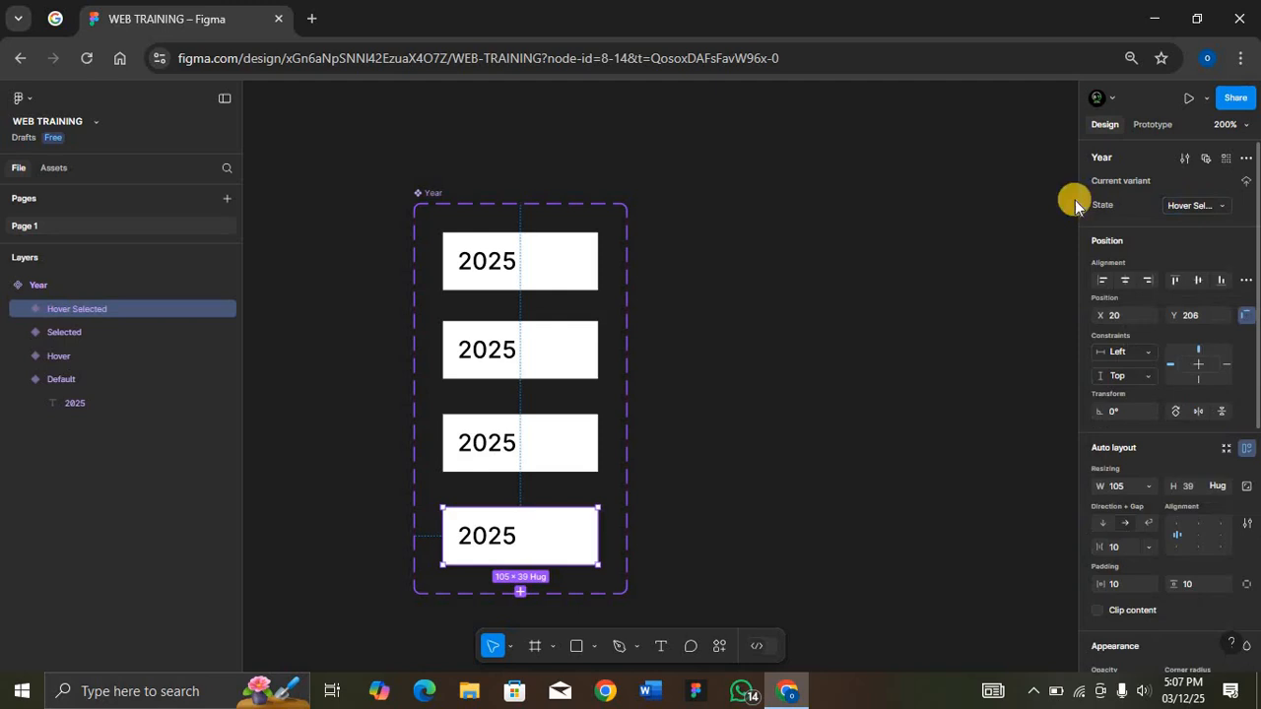
Step: Change the Hover variant's fill to the light blue 94A6FA and copy its hex code
left_click(545, 350)
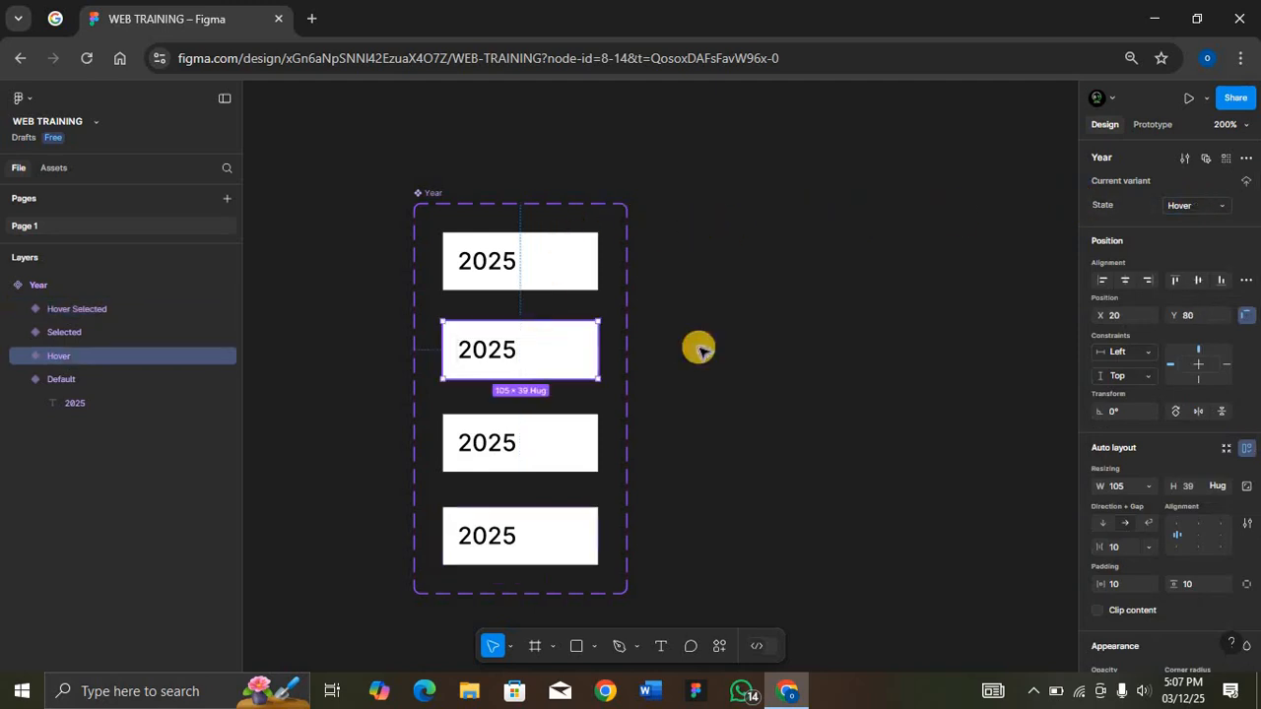
scroll(1169, 365, "down", 2)
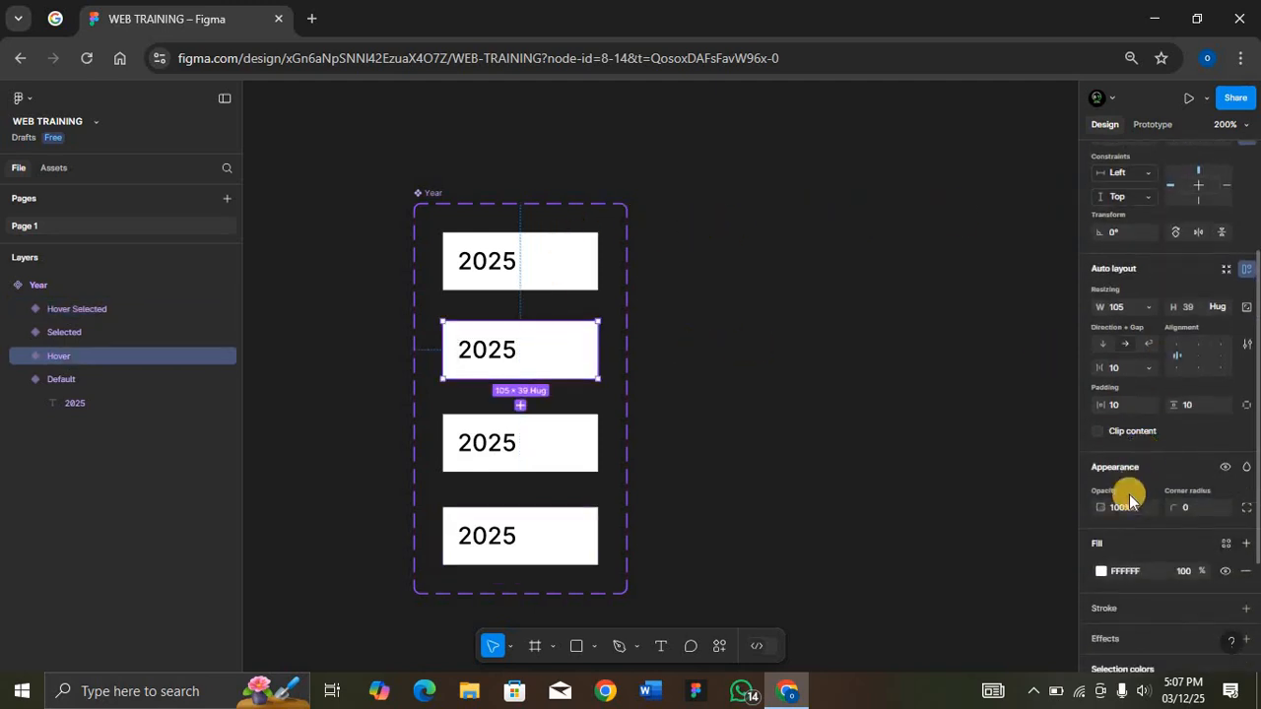
left_click(1101, 573)
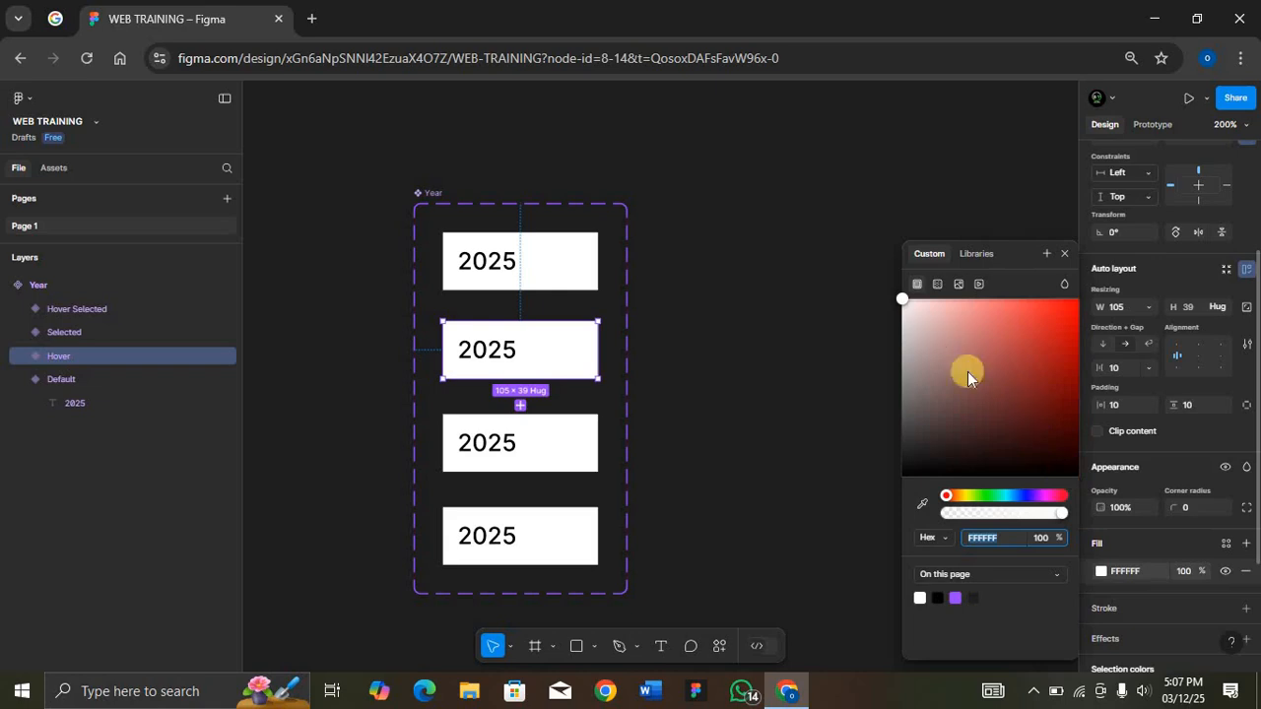
left_click(1019, 495)
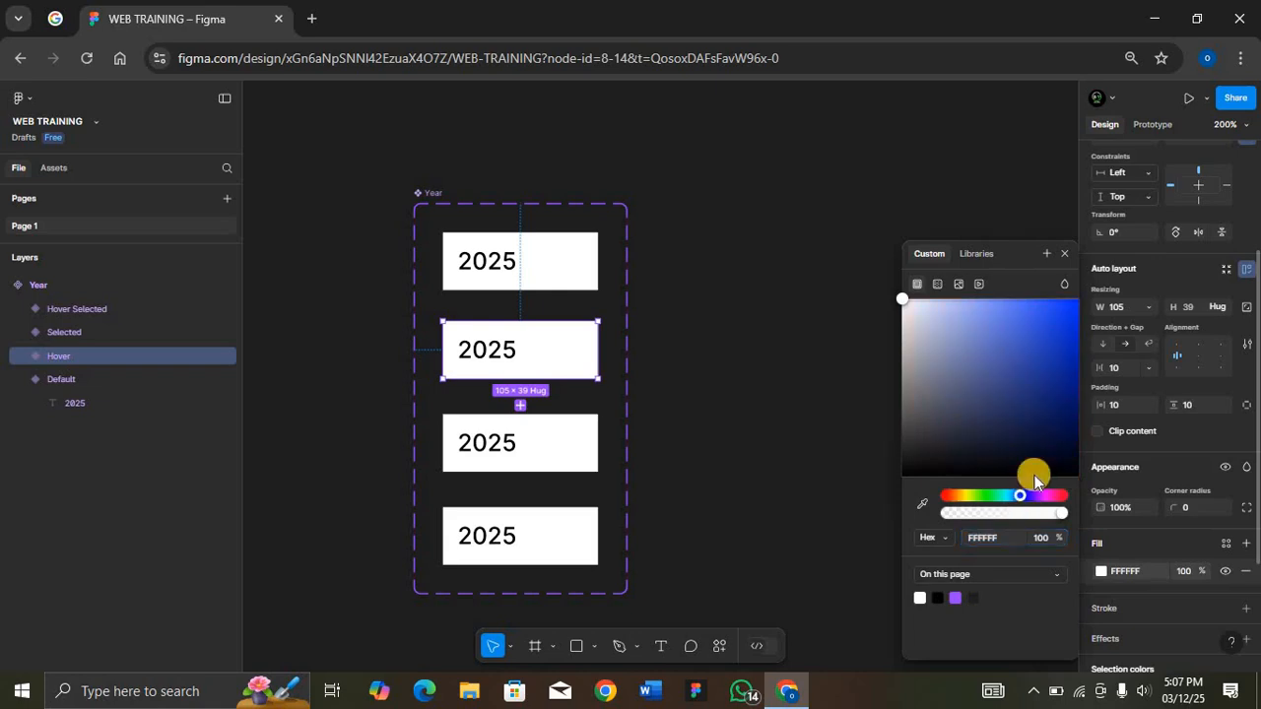
left_click(1021, 309)
left_click_drag(1011, 305, 974, 303)
left_click(1009, 536)
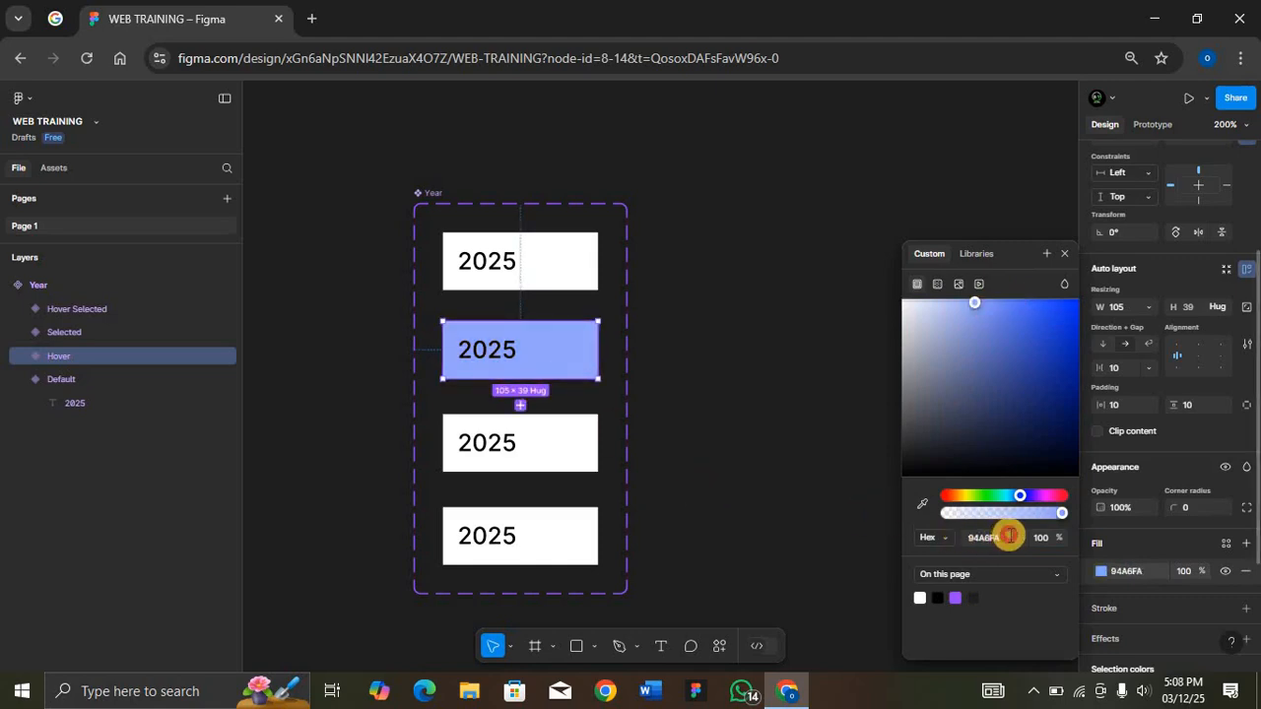
Step: Apply the light blue fill 94A6FA to the Hover Selected variant
left_click(533, 538)
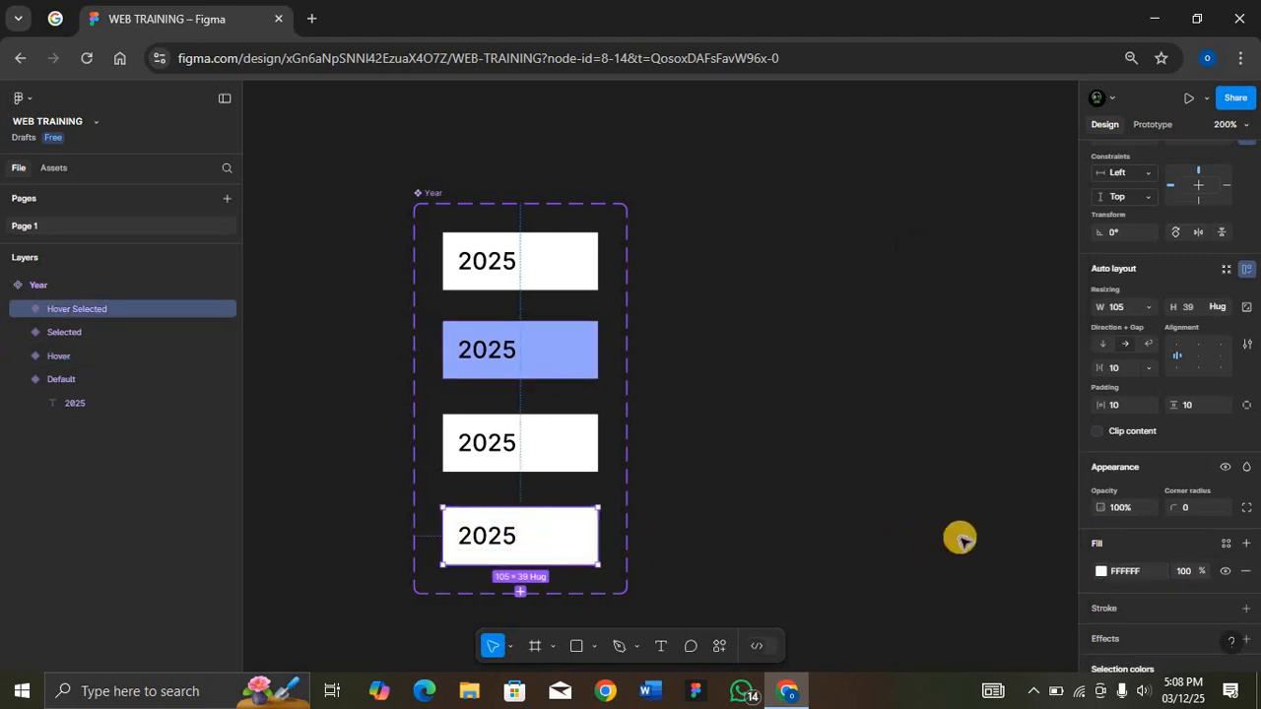
left_click(1100, 568)
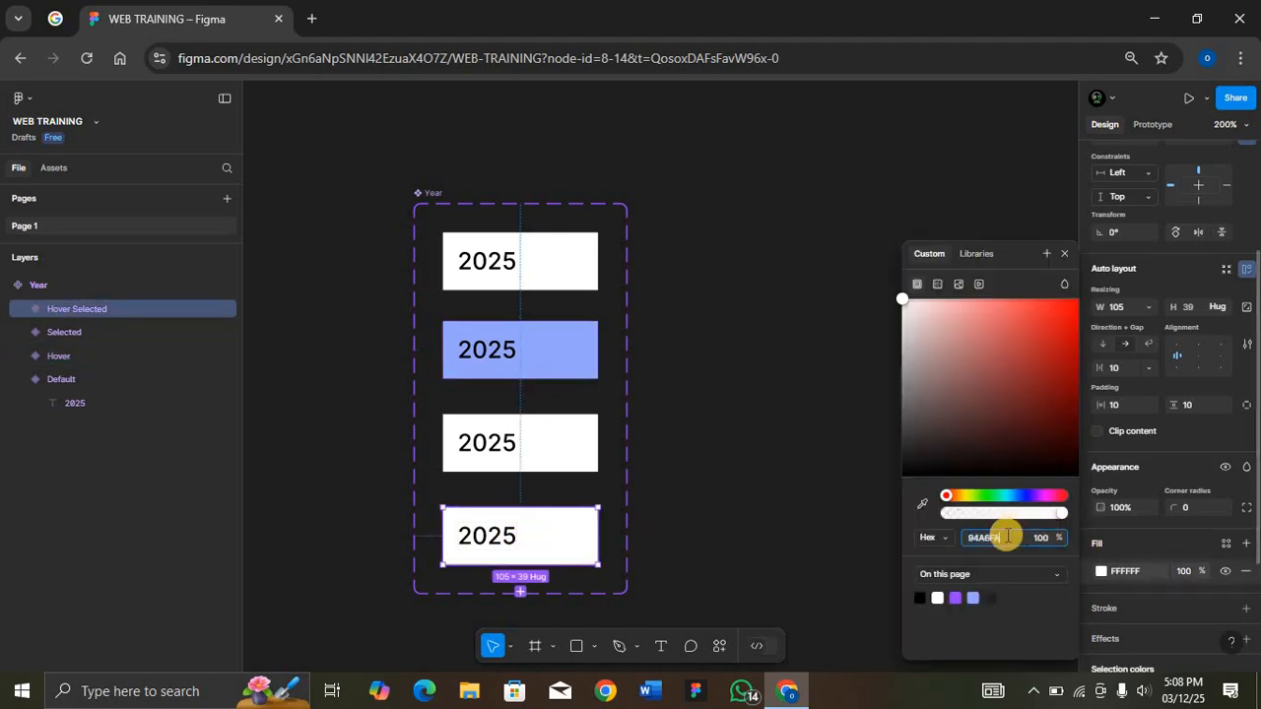
type("94A6FF")
key("Return")
Step: Change the Selected variant's fill to the deep blue 0000EF
left_click(577, 450)
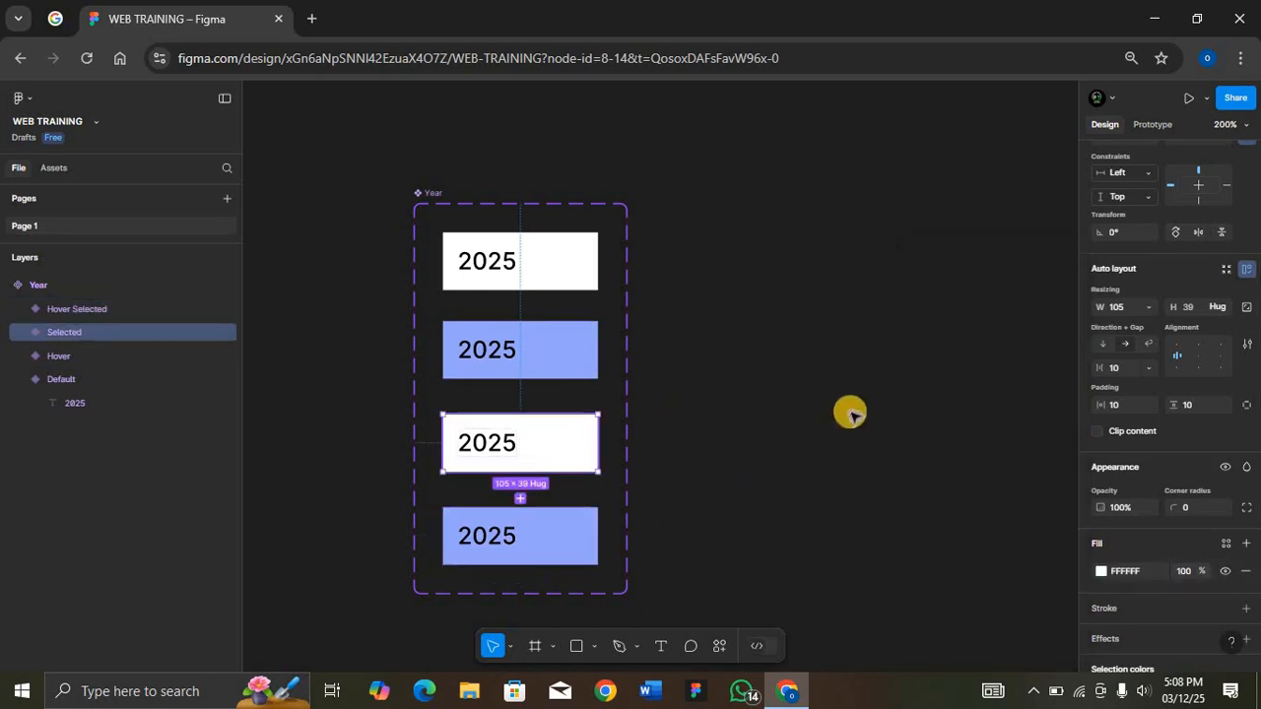
left_click(1101, 571)
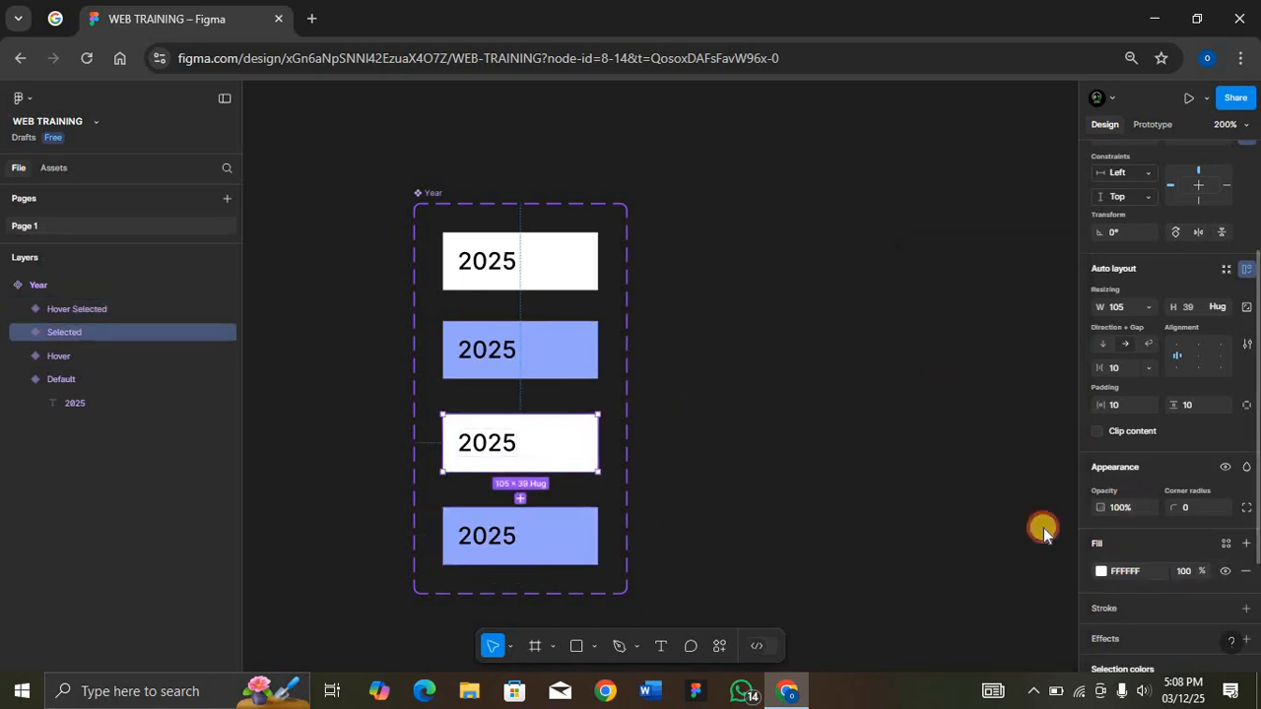
left_click(1023, 496)
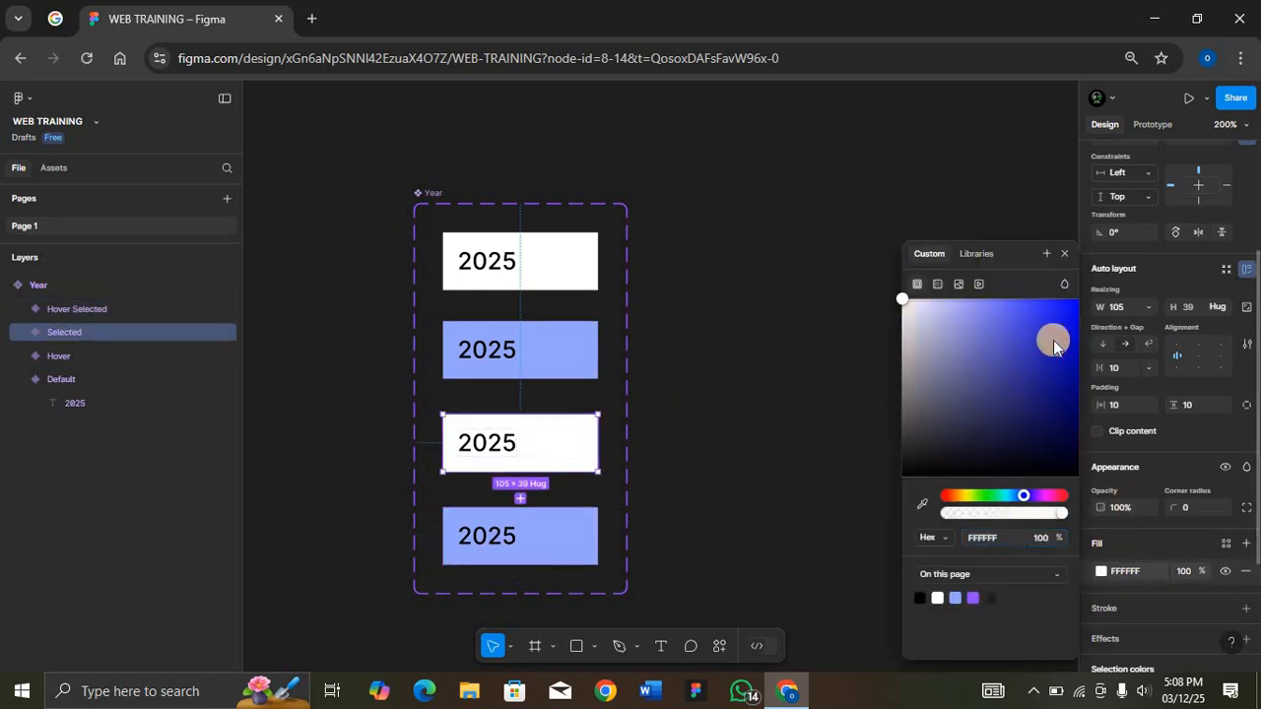
left_click_drag(1053, 341, 1084, 316)
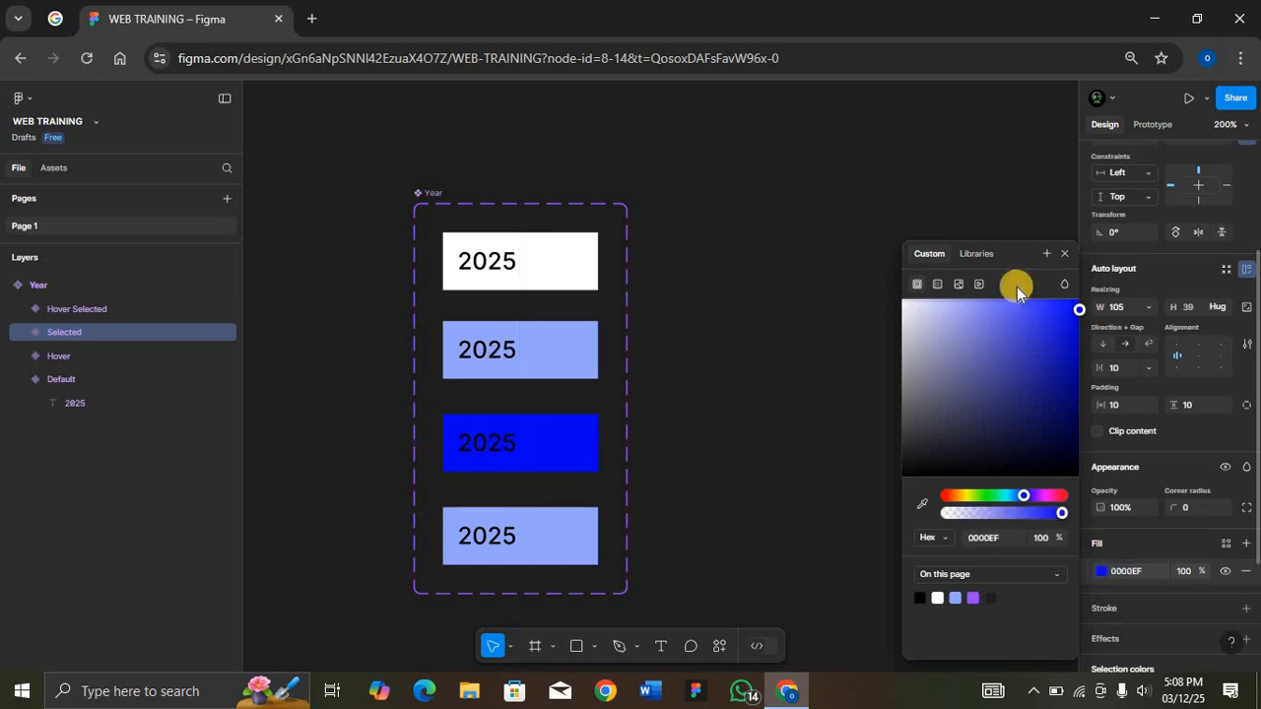
Step: Move the whole Year component set slightly up and to the left on the canvas
left_click(433, 191)
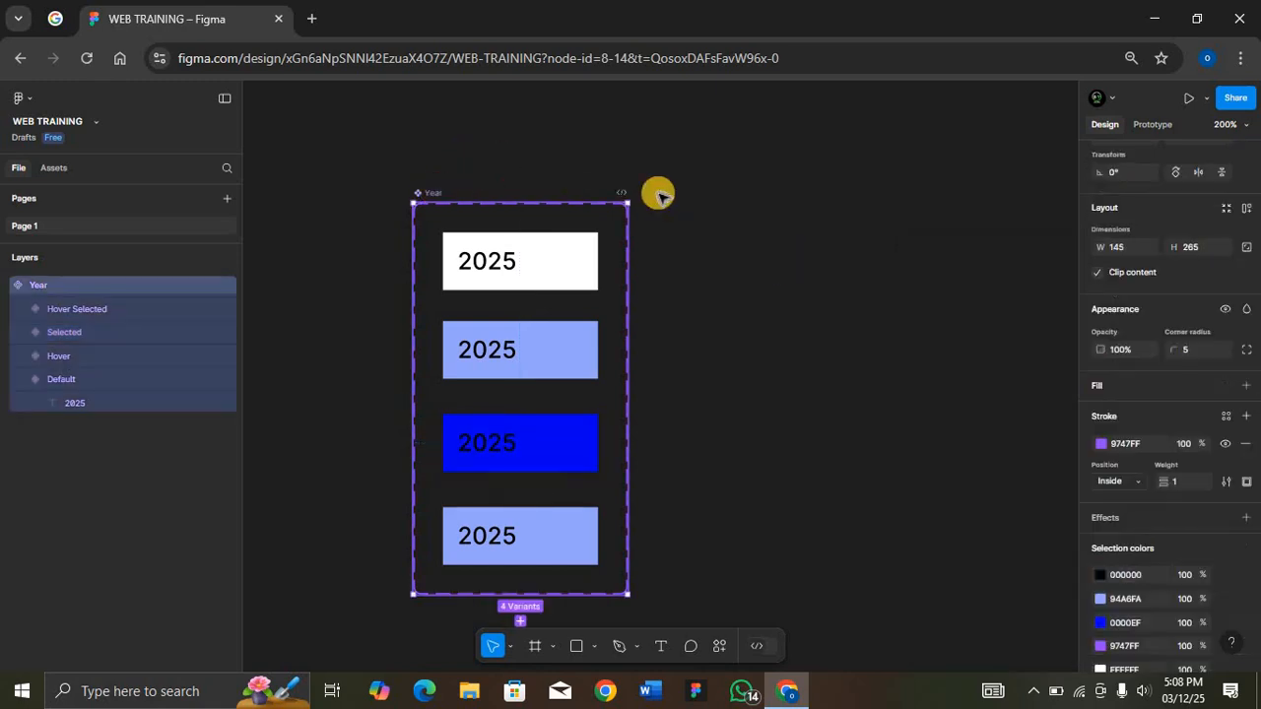
left_click(435, 194)
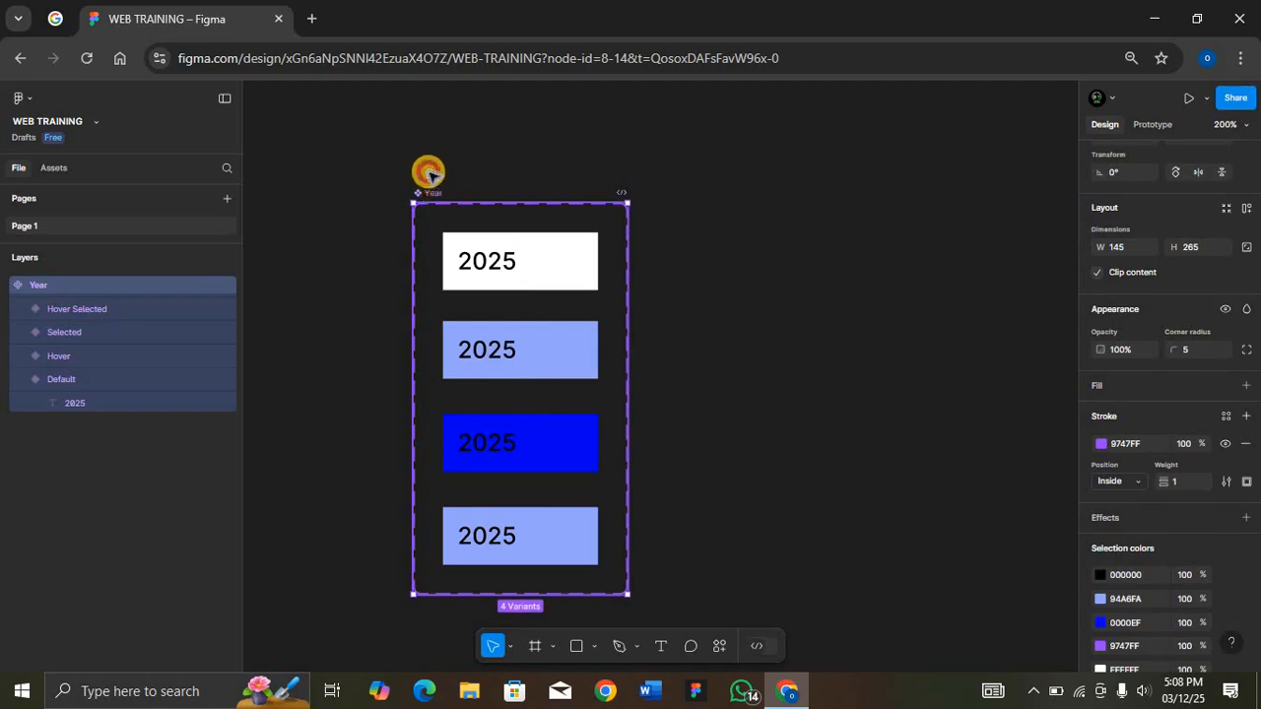
left_click_drag(432, 174, 426, 168)
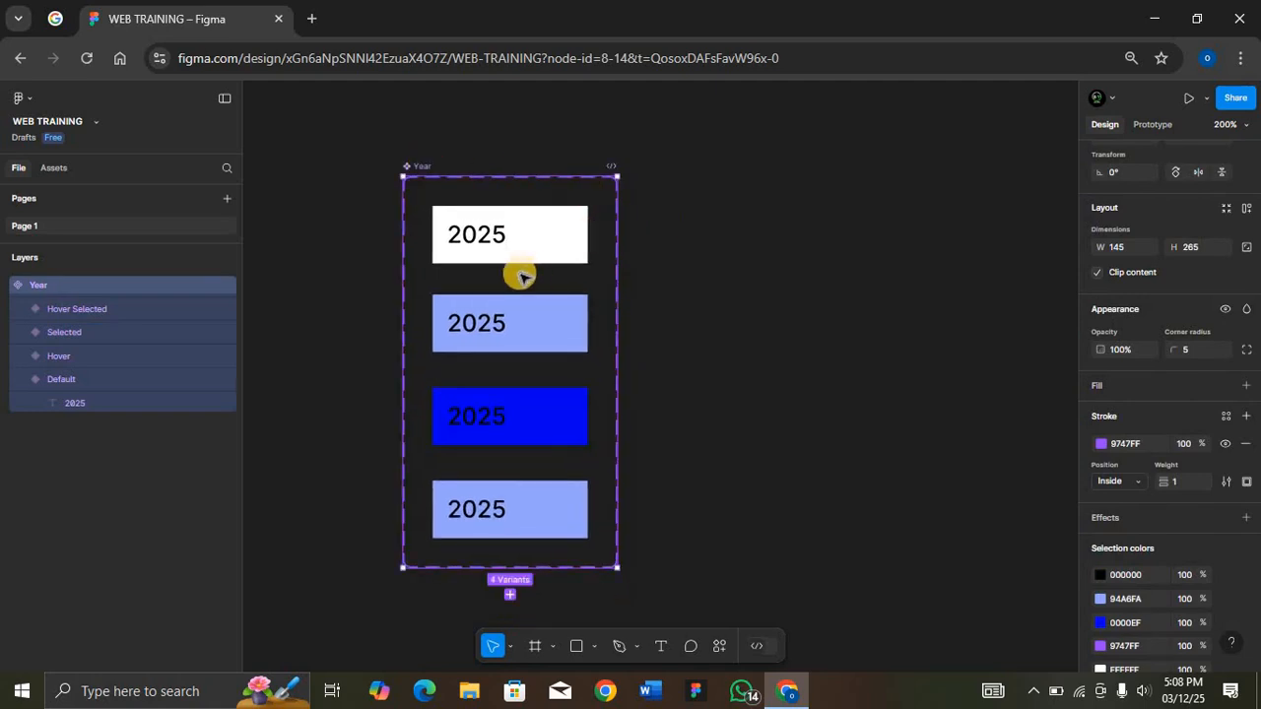
Step: Place an instance of the Default variant beside the Year component set, level with its first variant
left_click(549, 242)
left_click_drag(550, 242, 800, 239)
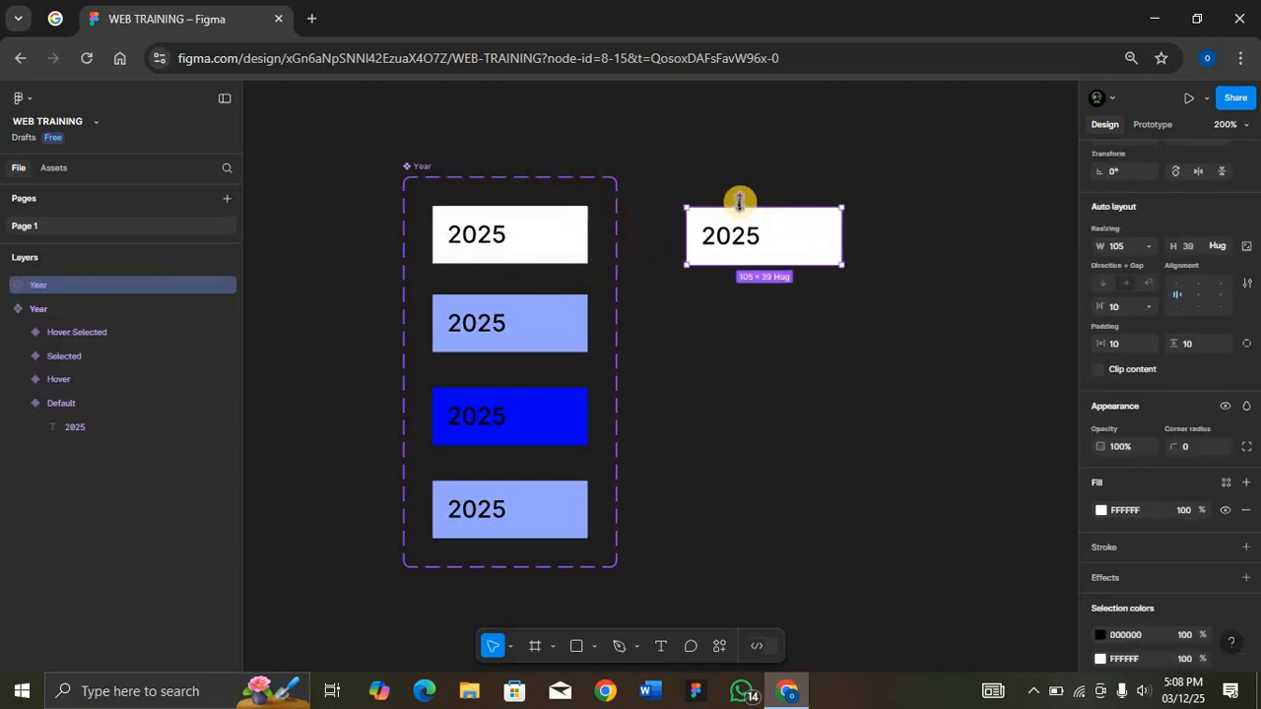
key("f")
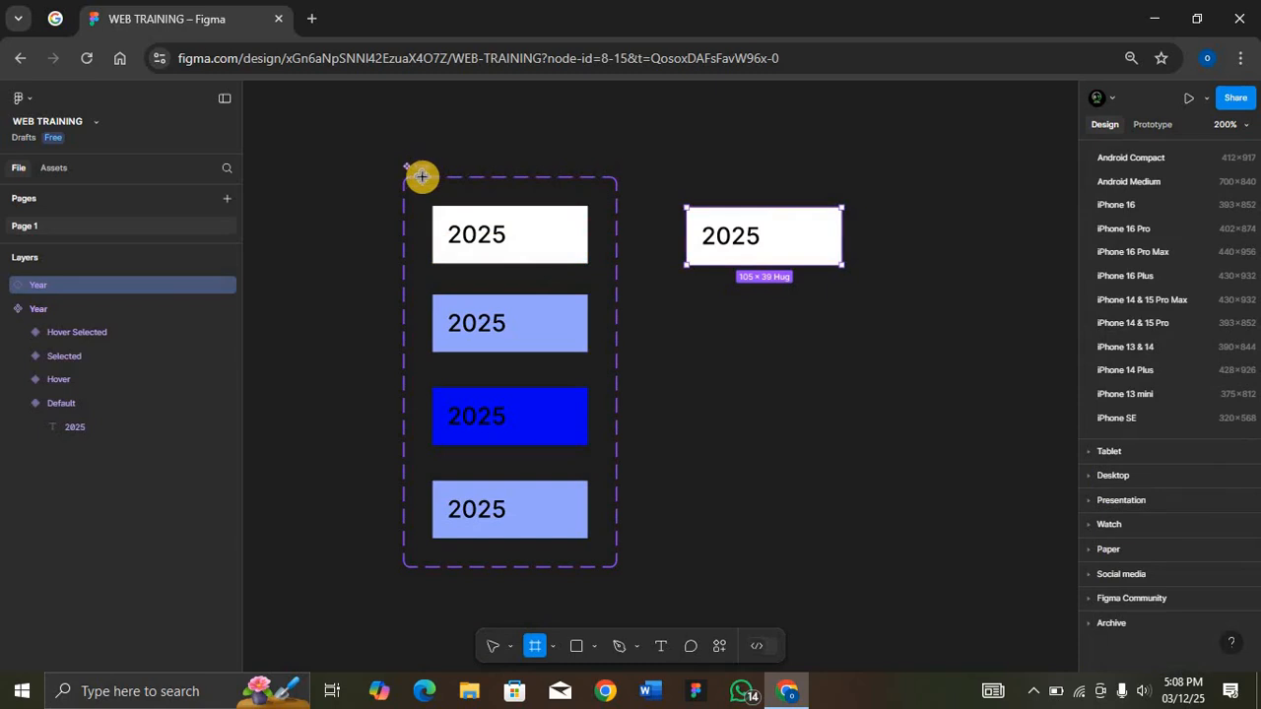
key("Escape")
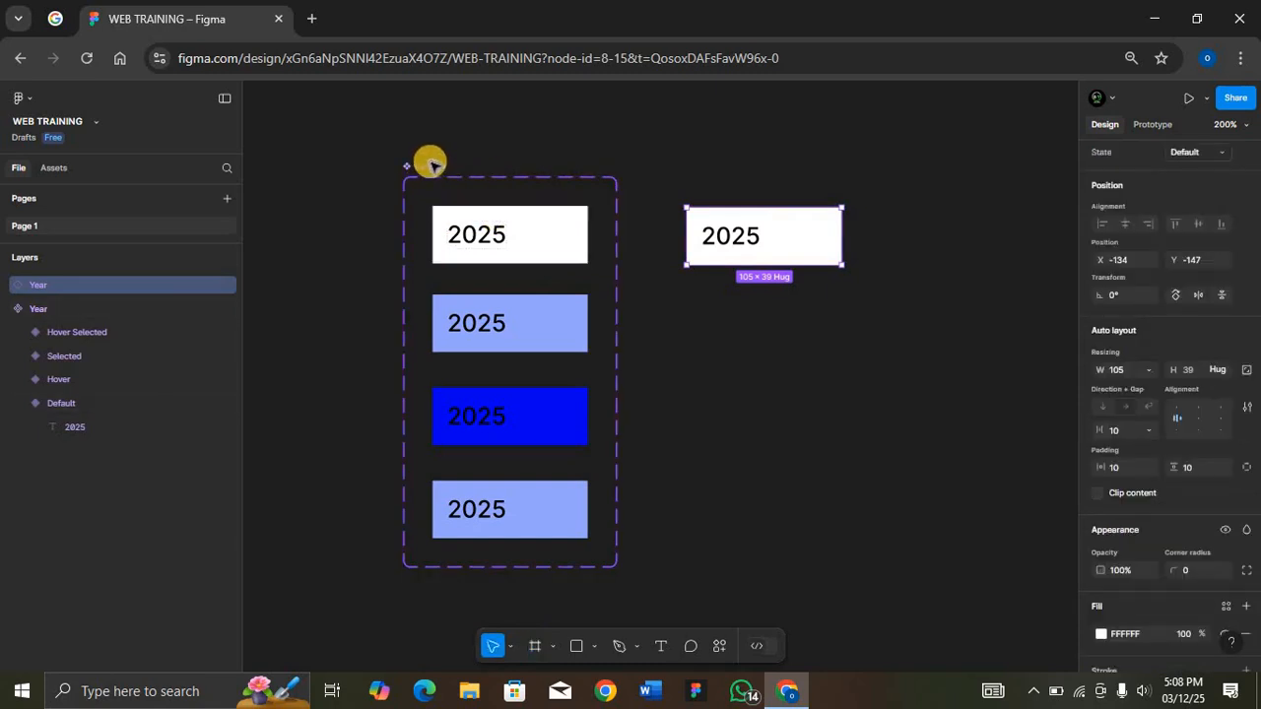
Step: Add a prototype interaction from the Default variant that changes to Hover with the While hovering trigger
left_click(520, 219)
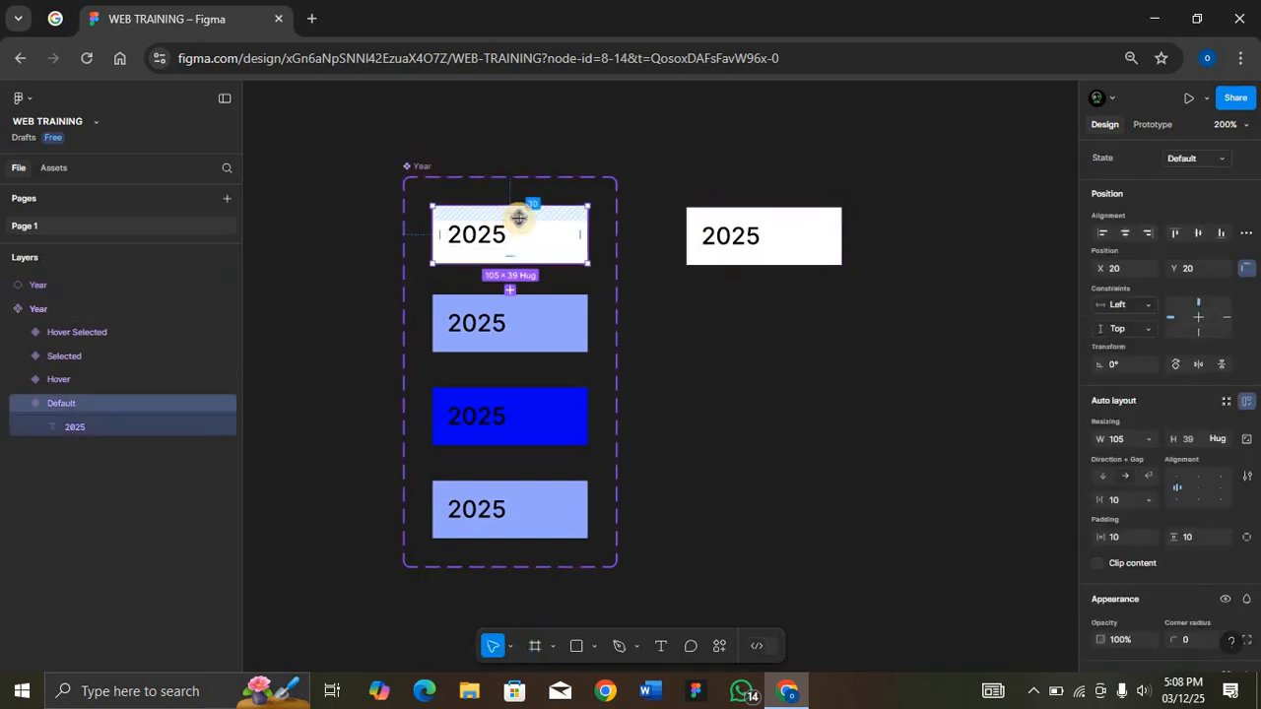
key("shift+e")
left_click_drag(510, 264, 509, 304)
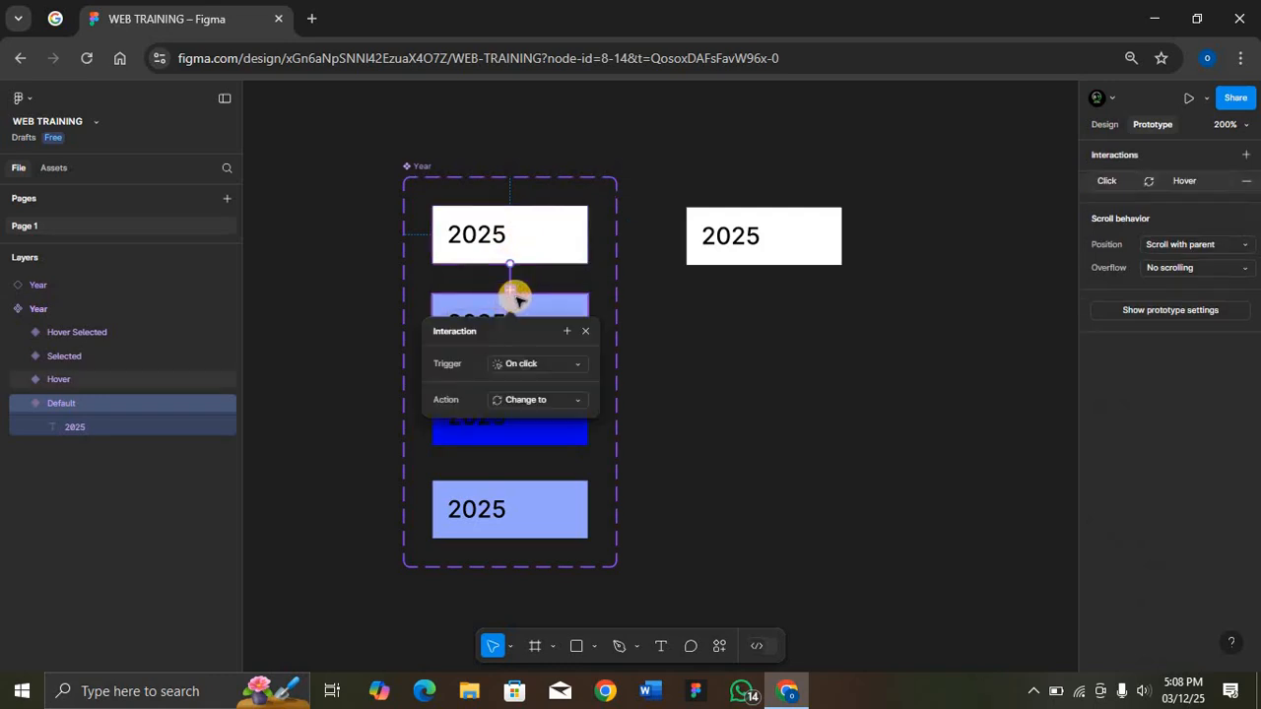
left_click(548, 365)
left_click(541, 400)
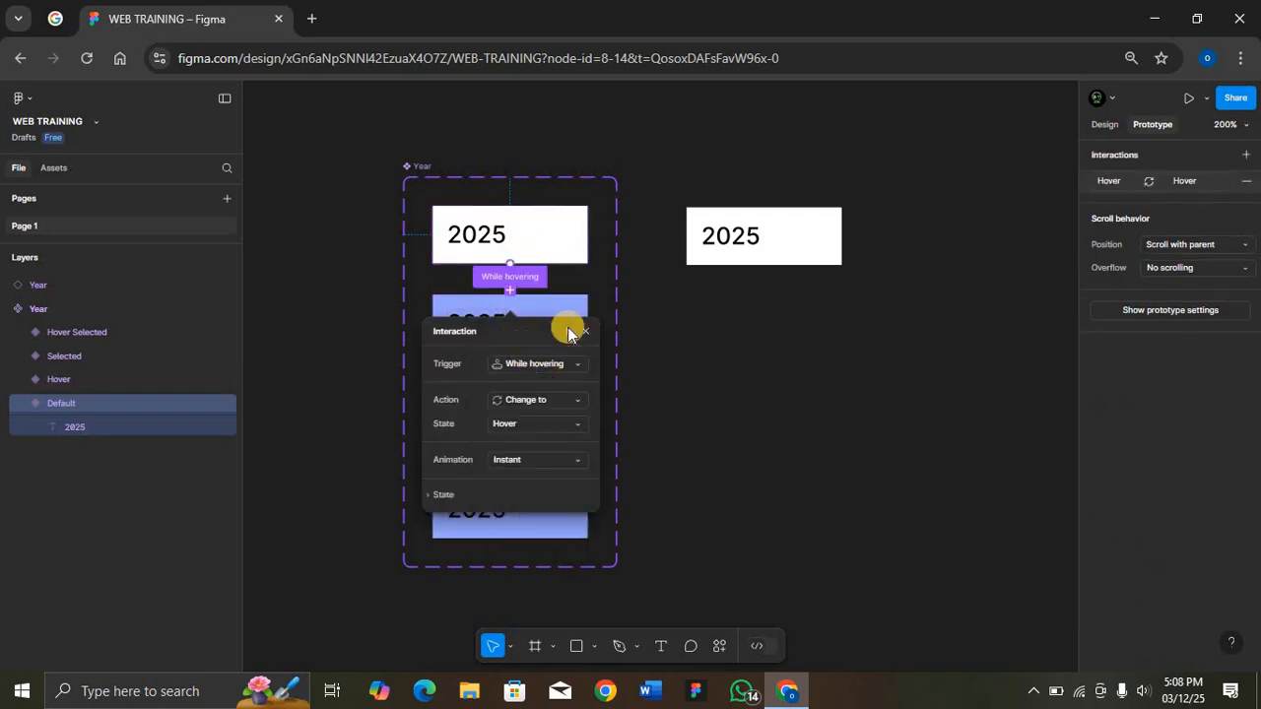
left_click(649, 332)
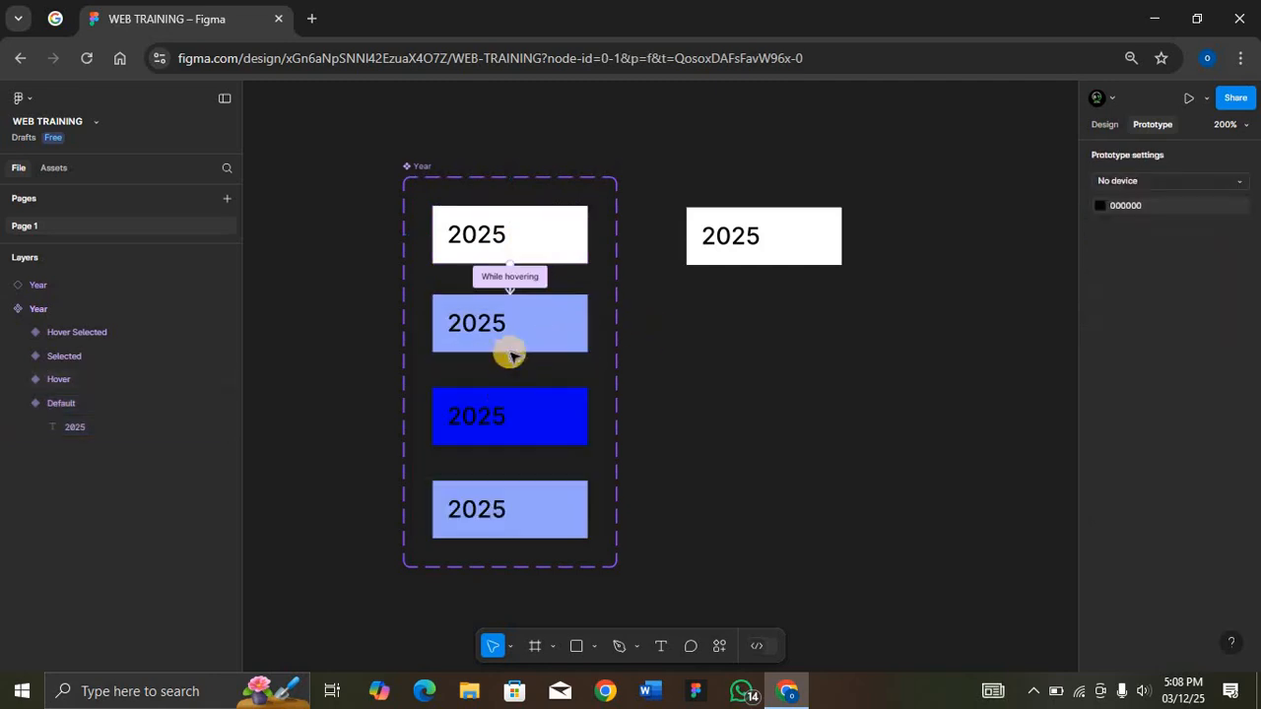
Step: Add a prototype interaction from the Selected variant that changes to Hover Selected with the While hovering trigger
left_click(511, 444)
left_click_drag(506, 479, 509, 497)
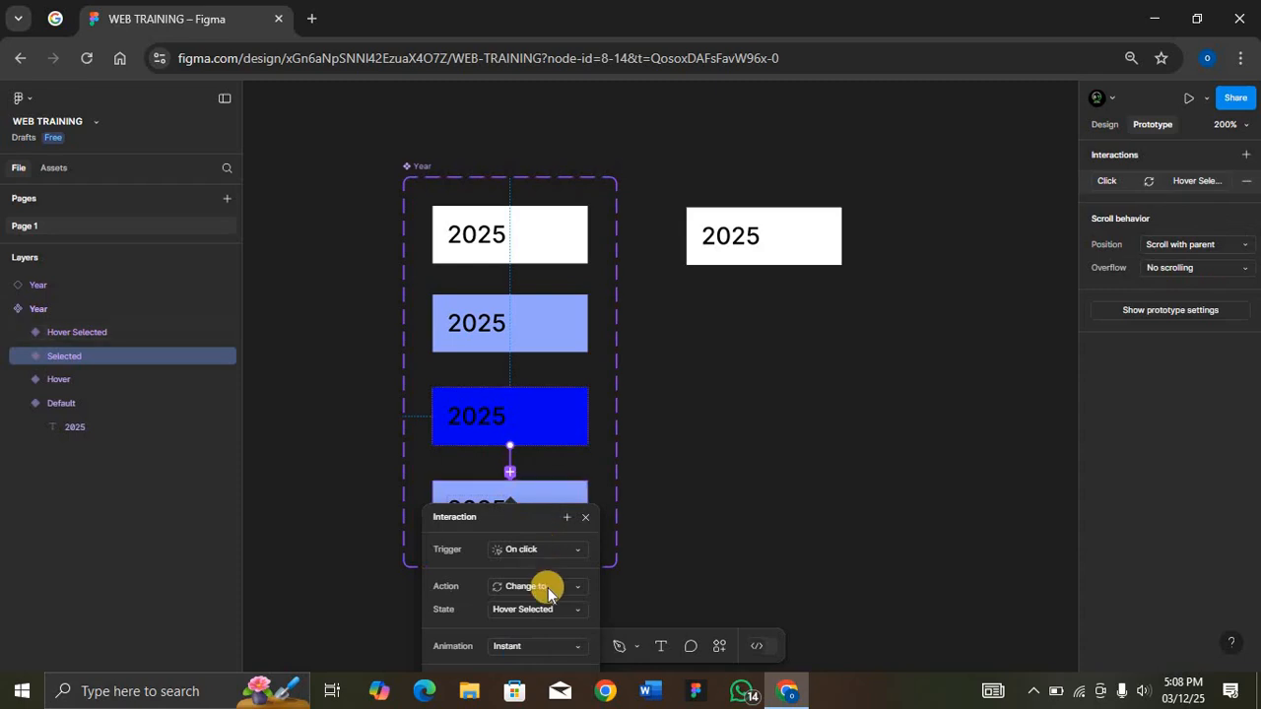
scroll(548, 591, "up", 5)
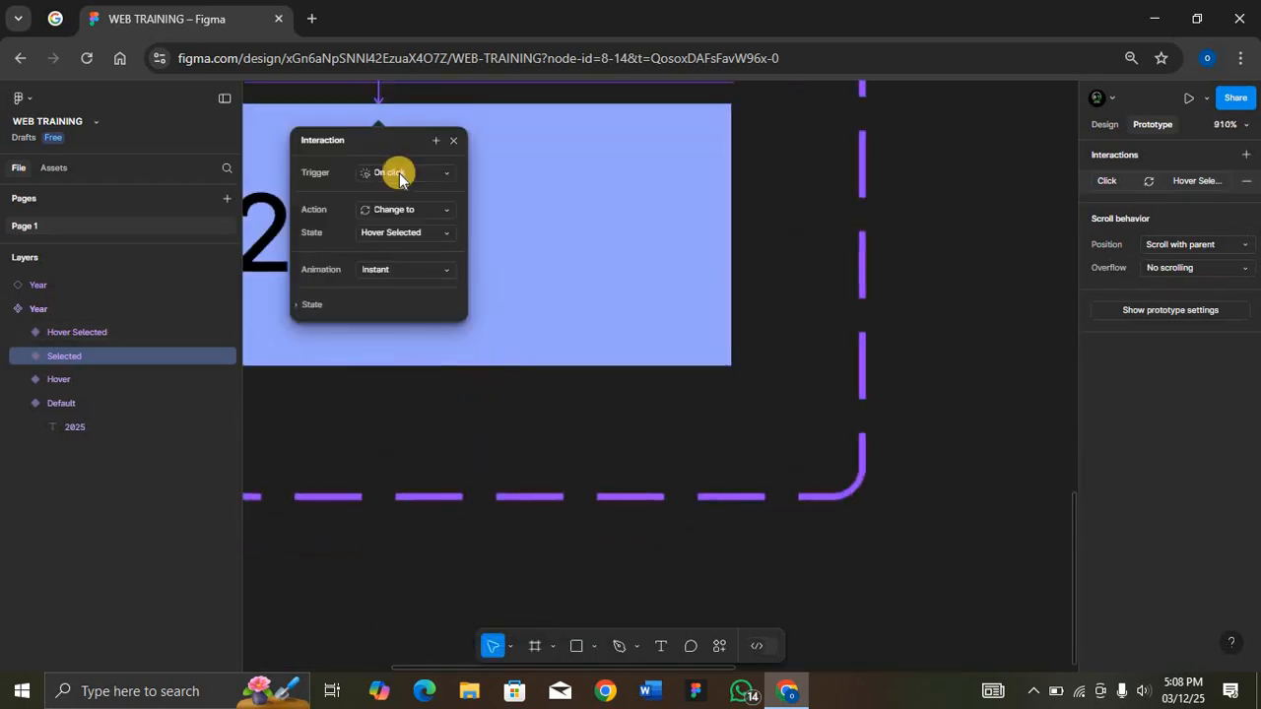
left_click(421, 175)
left_click(435, 206)
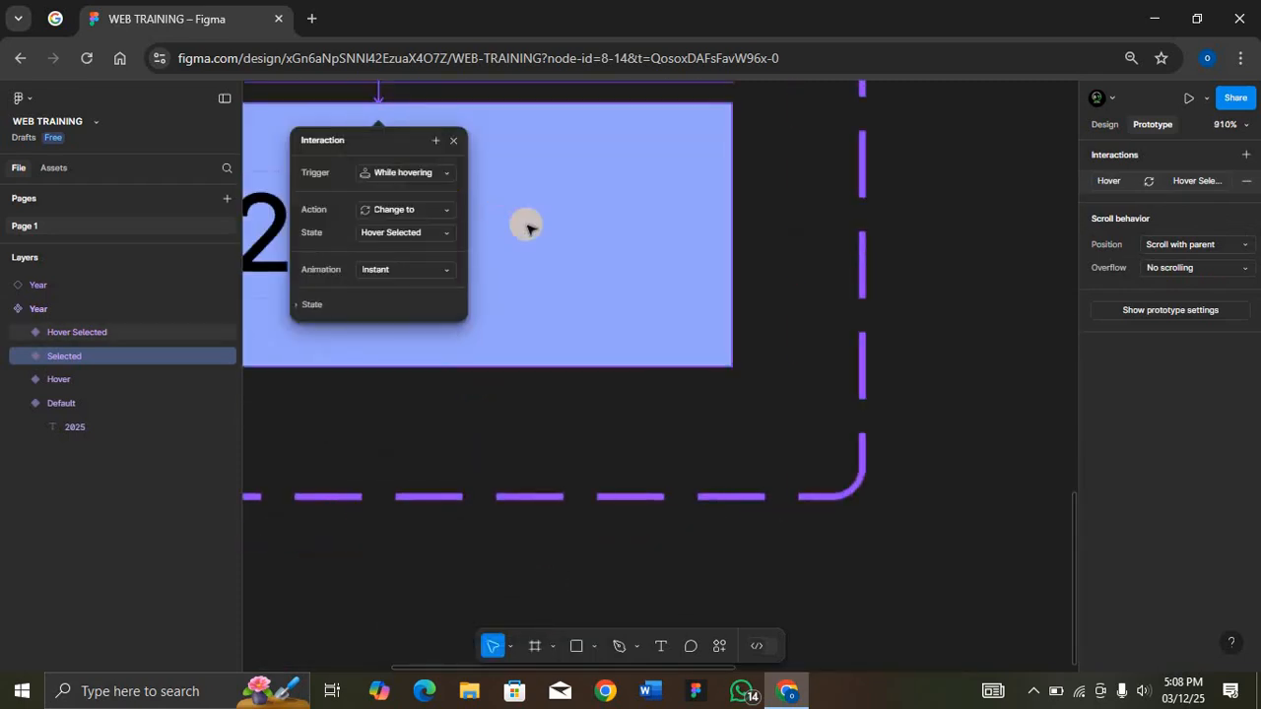
scroll(527, 227, "down", 10)
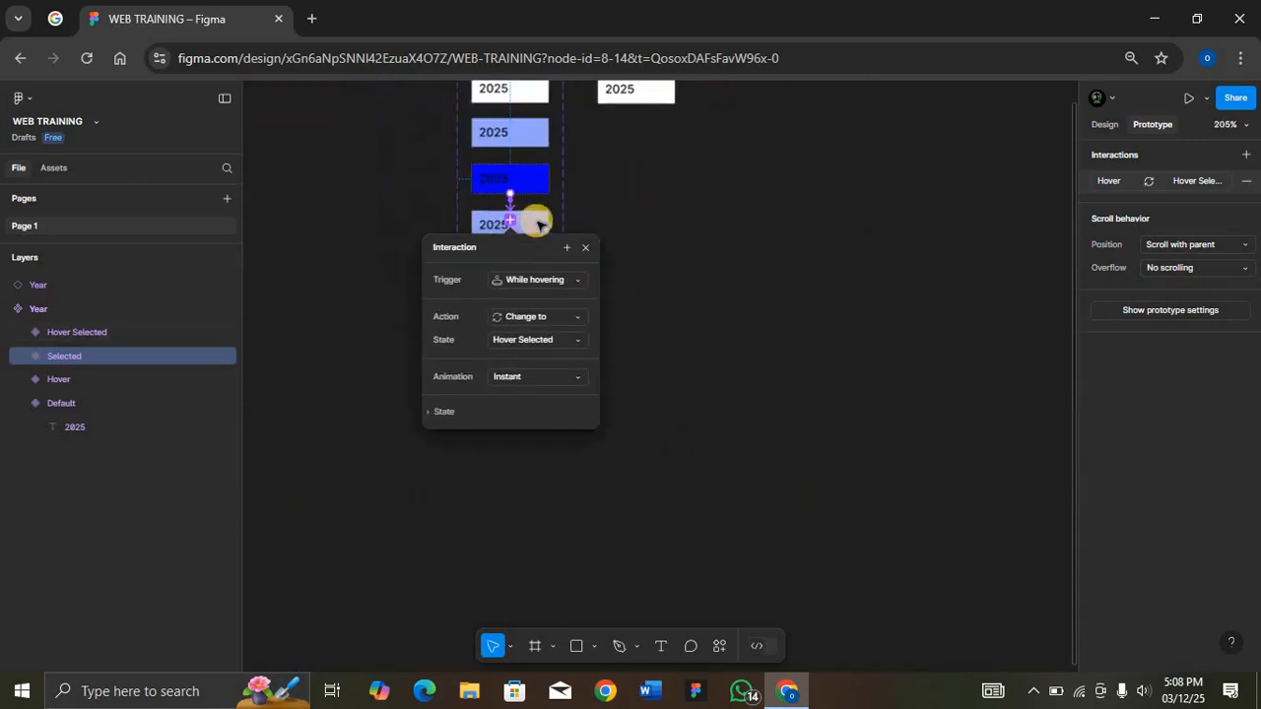
scroll(635, 193, "up", 2)
left_click(577, 140)
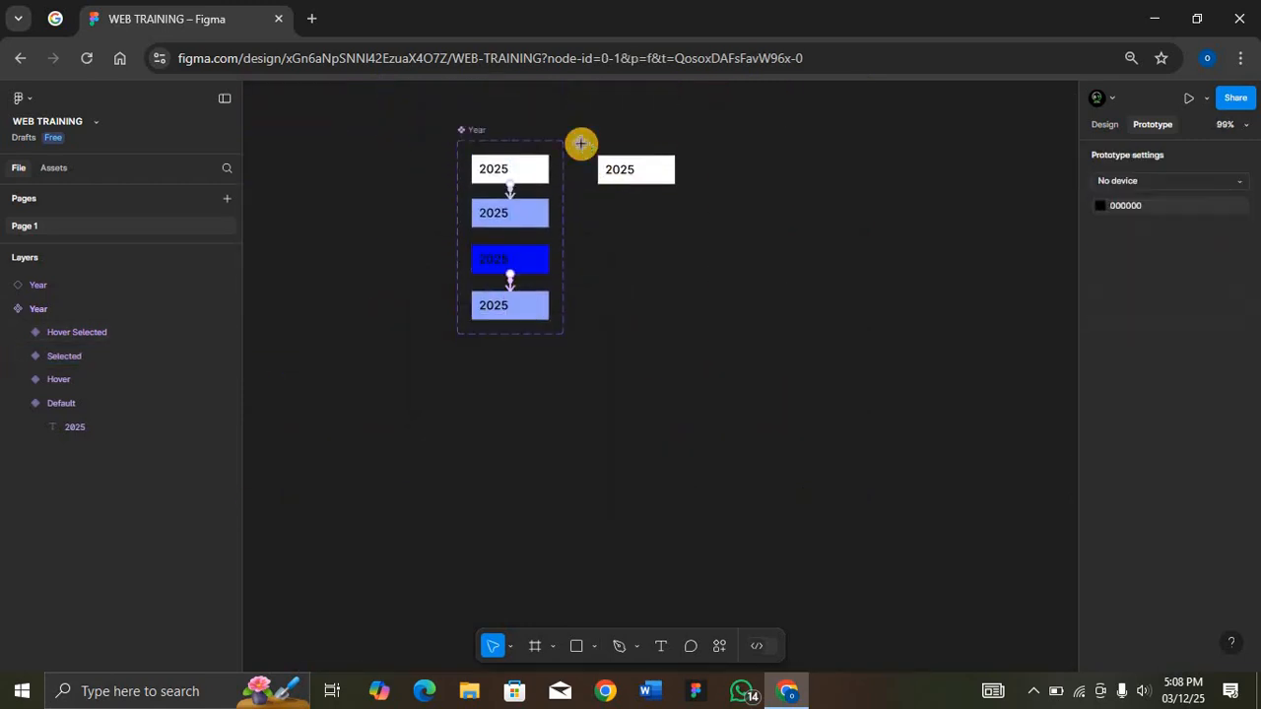
Step: Draw a frame of about 155 × 102 around the Year instance and fill it with the red A63A3A
key("f")
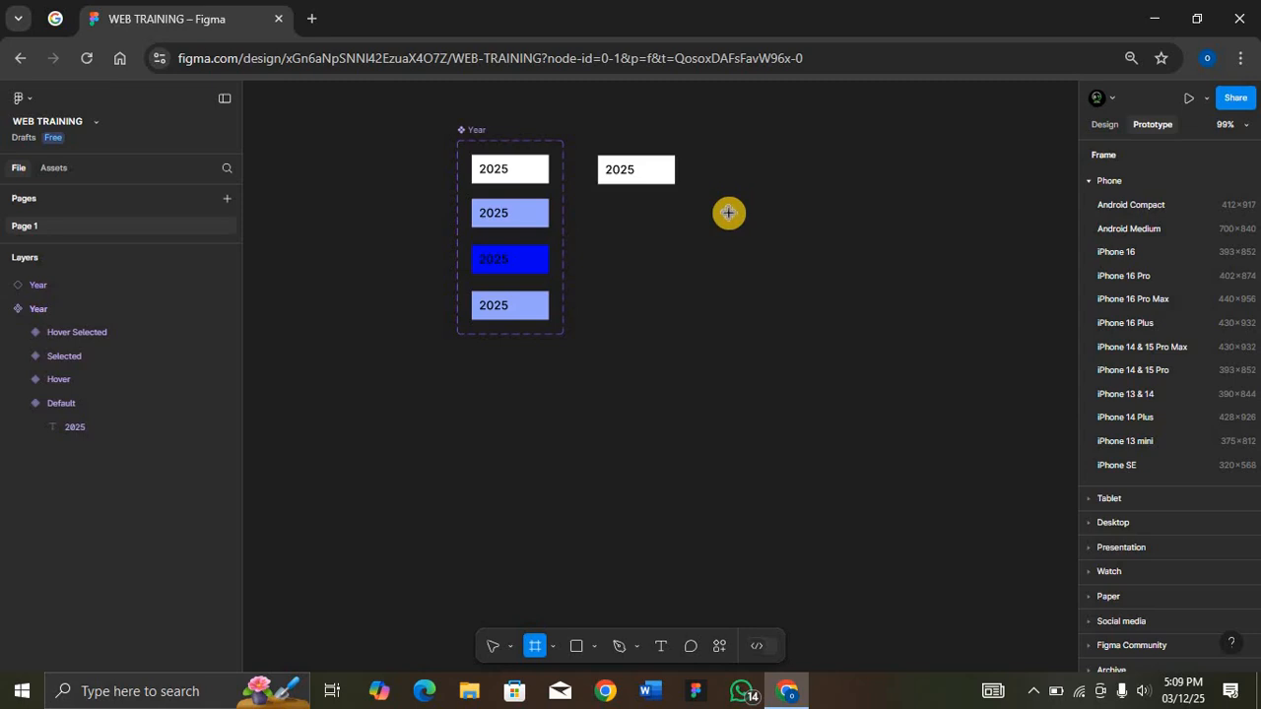
left_click_drag(583, 143, 702, 216)
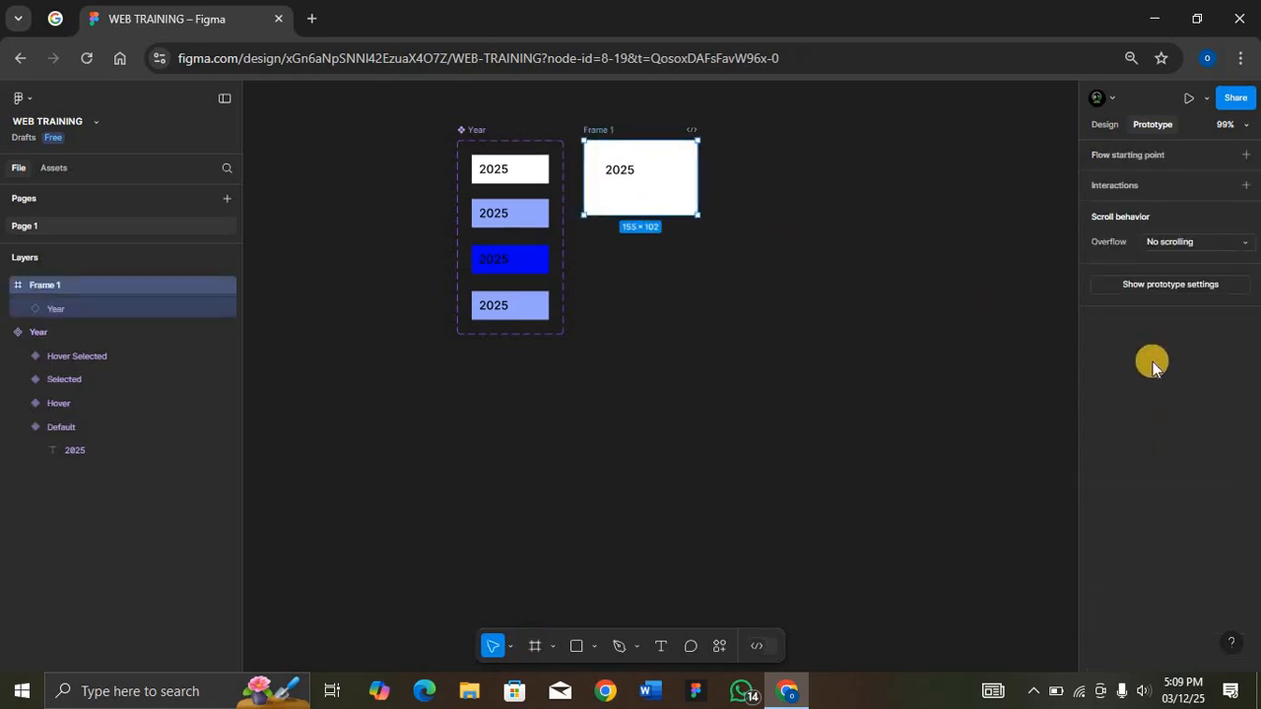
left_click(1104, 124)
left_click(1100, 543)
left_click(1011, 347)
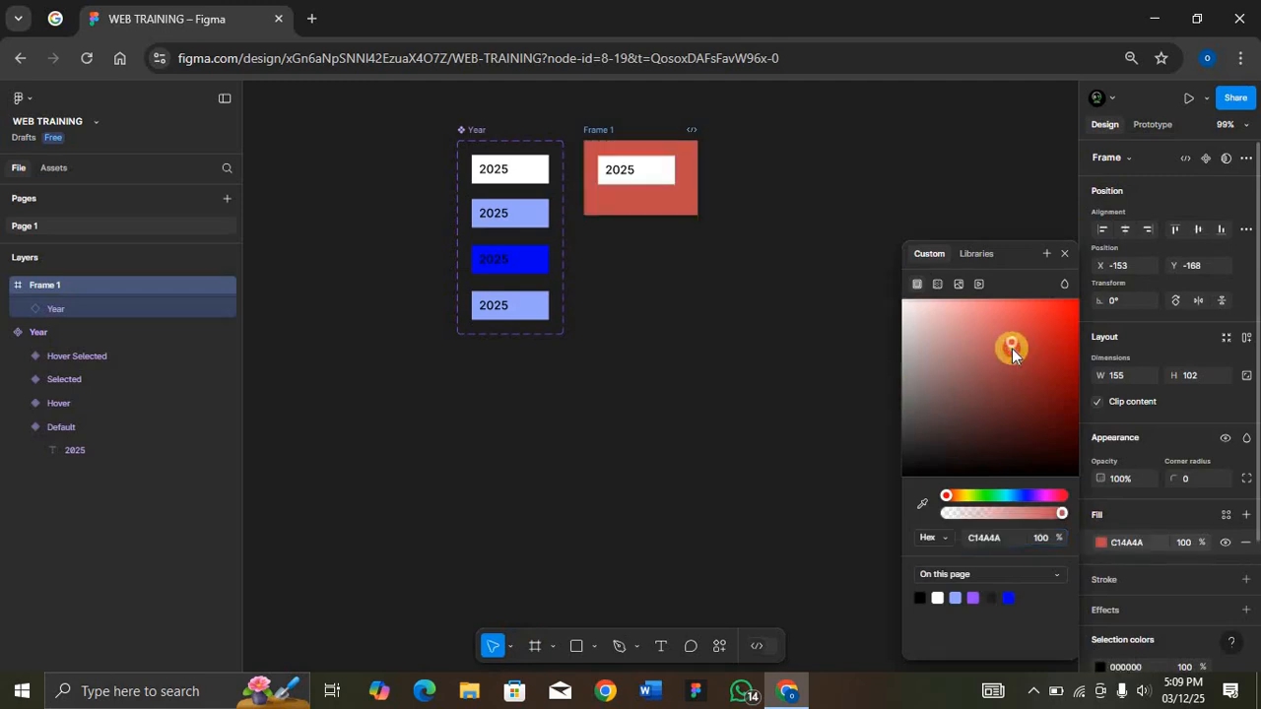
key("ctrl+z")
key("ctrl+shift+z")
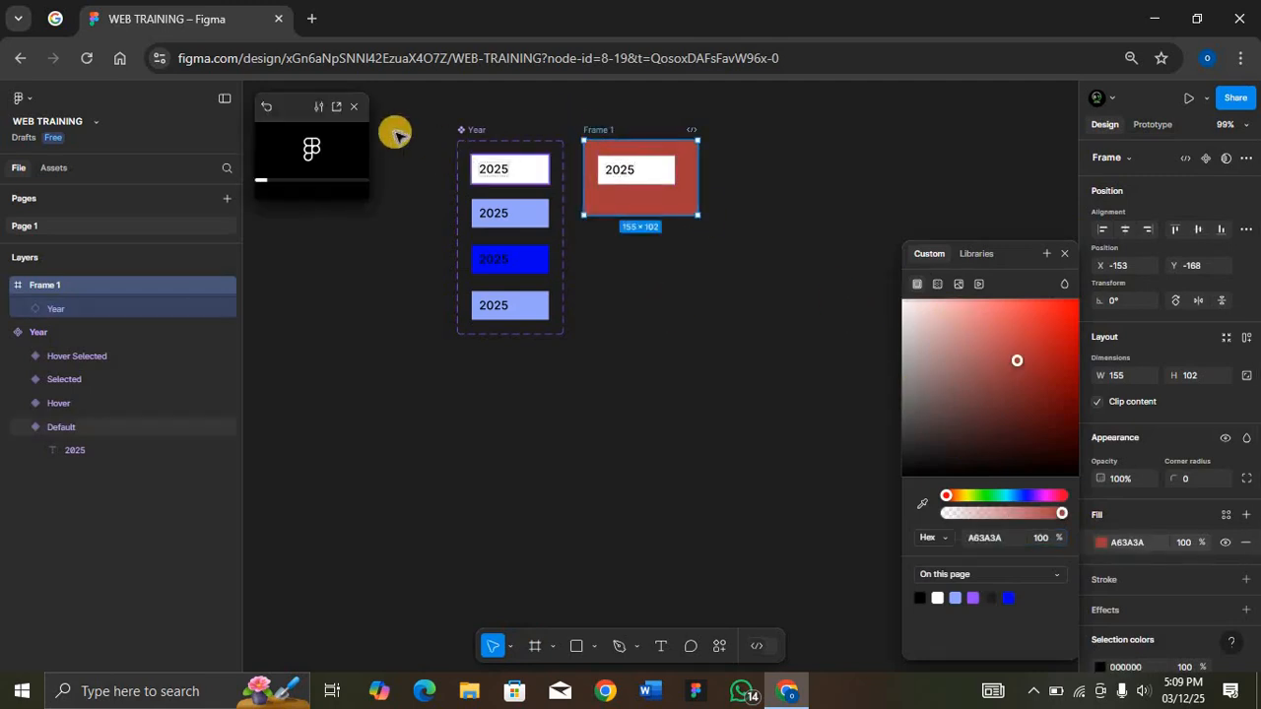
Step: Enlarge the prototype preview, test the Year instance in it, and close the preview
left_click_drag(366, 202, 440, 258)
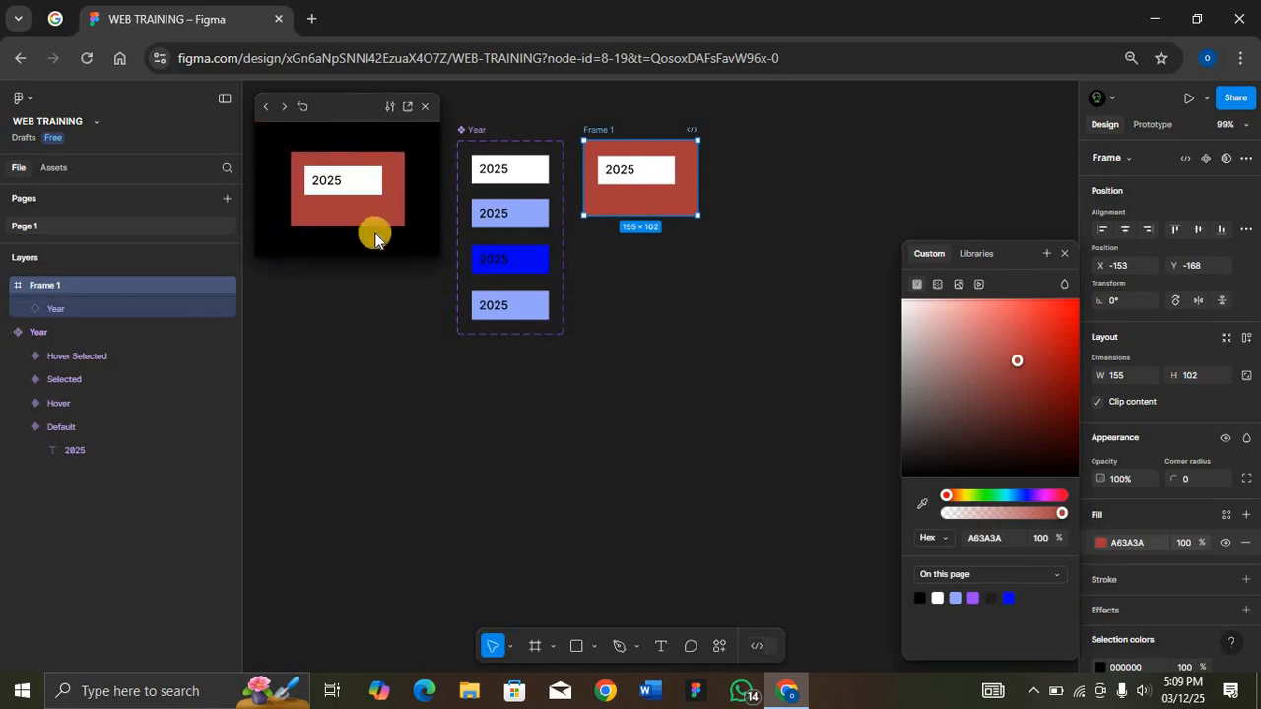
left_click(365, 190)
left_click(424, 108)
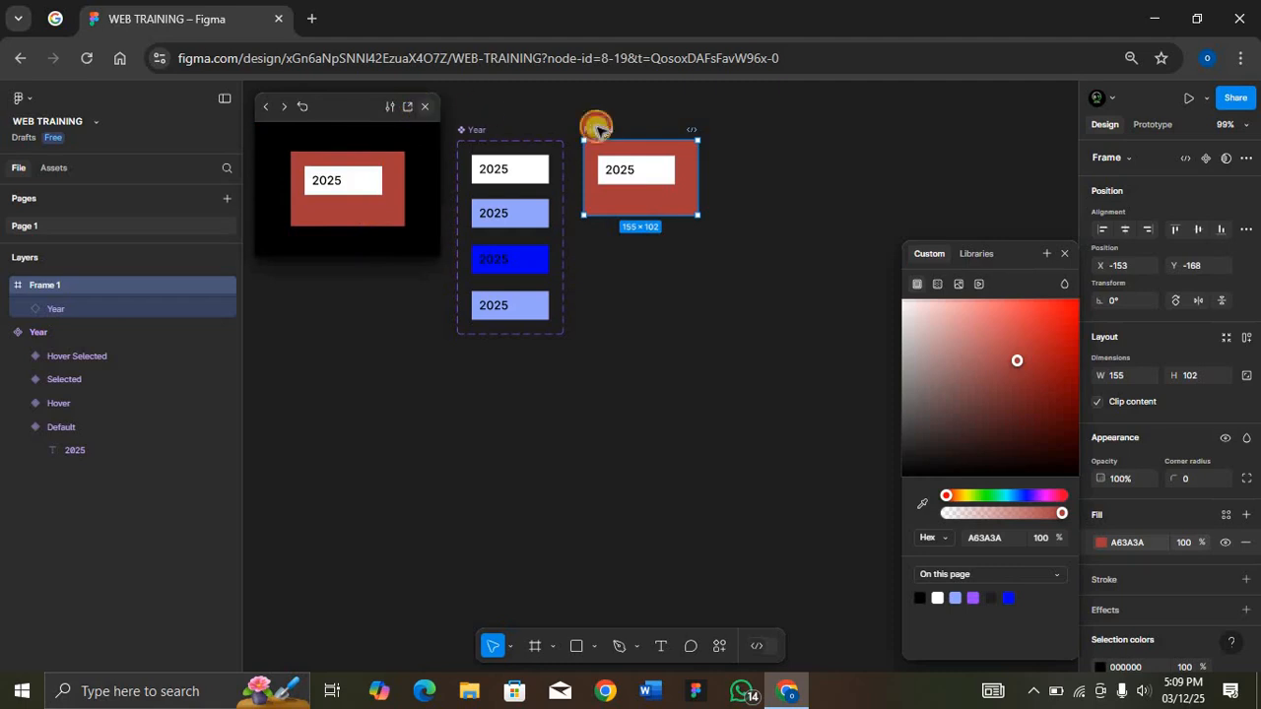
Step: Delete the red test frame together with the Year instance inside it
left_click(603, 131)
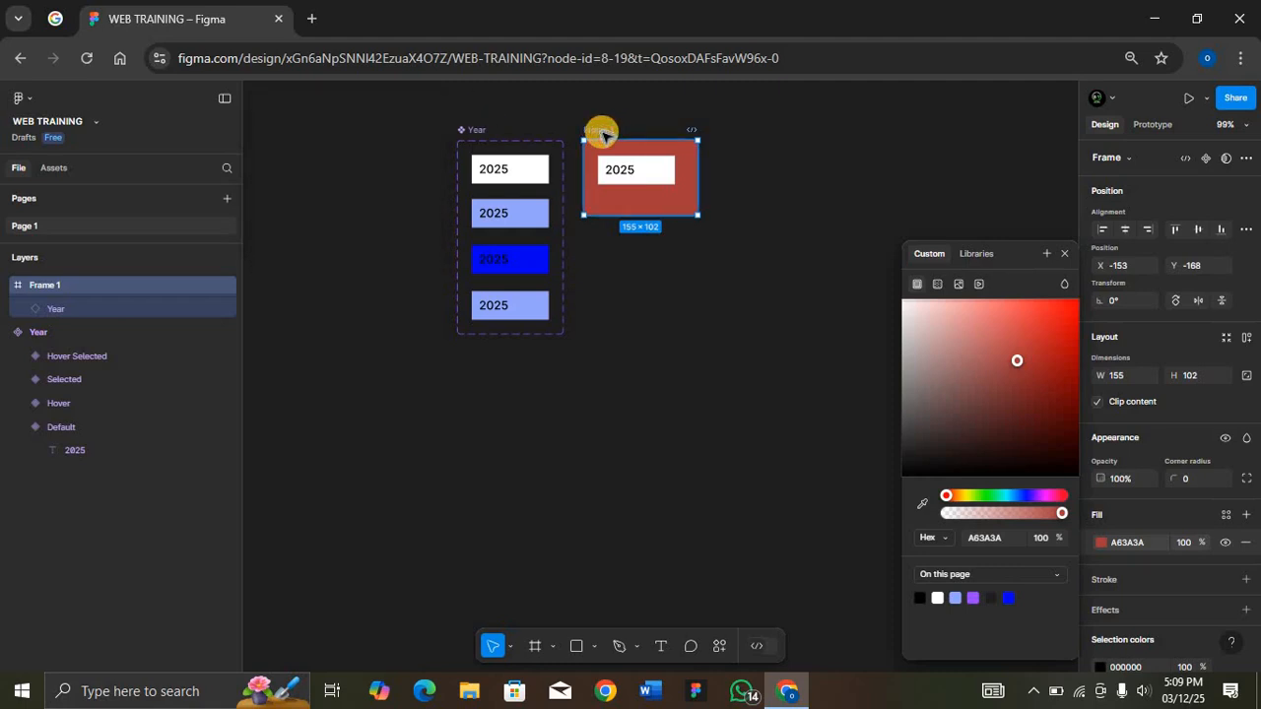
key("Delete")
key("Delete")
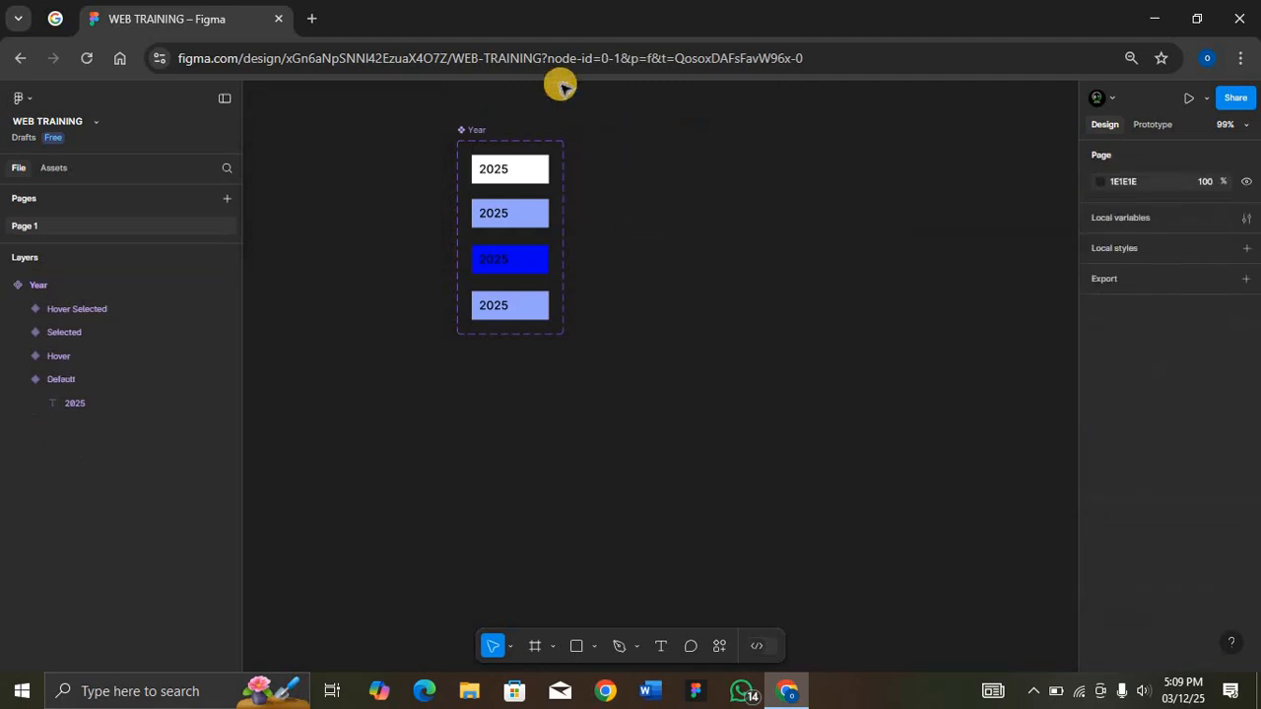
Step: Place an instance of the Default variant beside the Year component set and duplicate it directly beneath itself
left_click(475, 131)
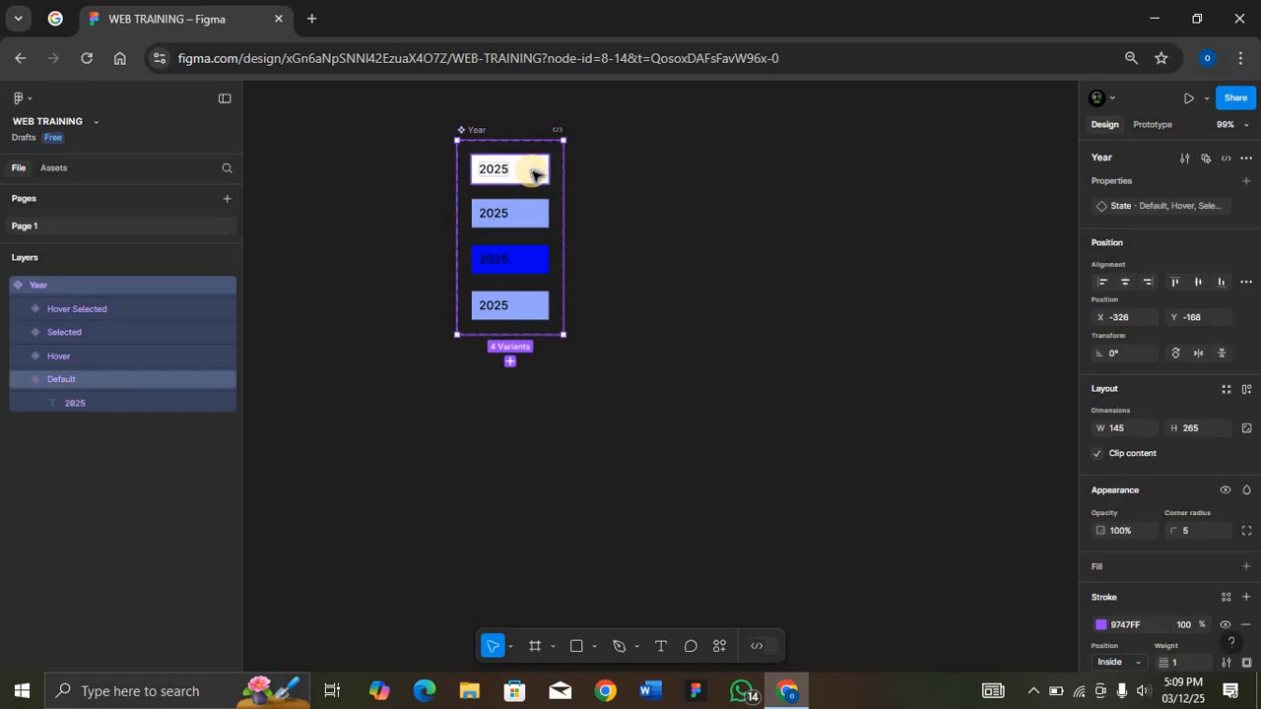
left_click_drag(533, 174, 687, 174)
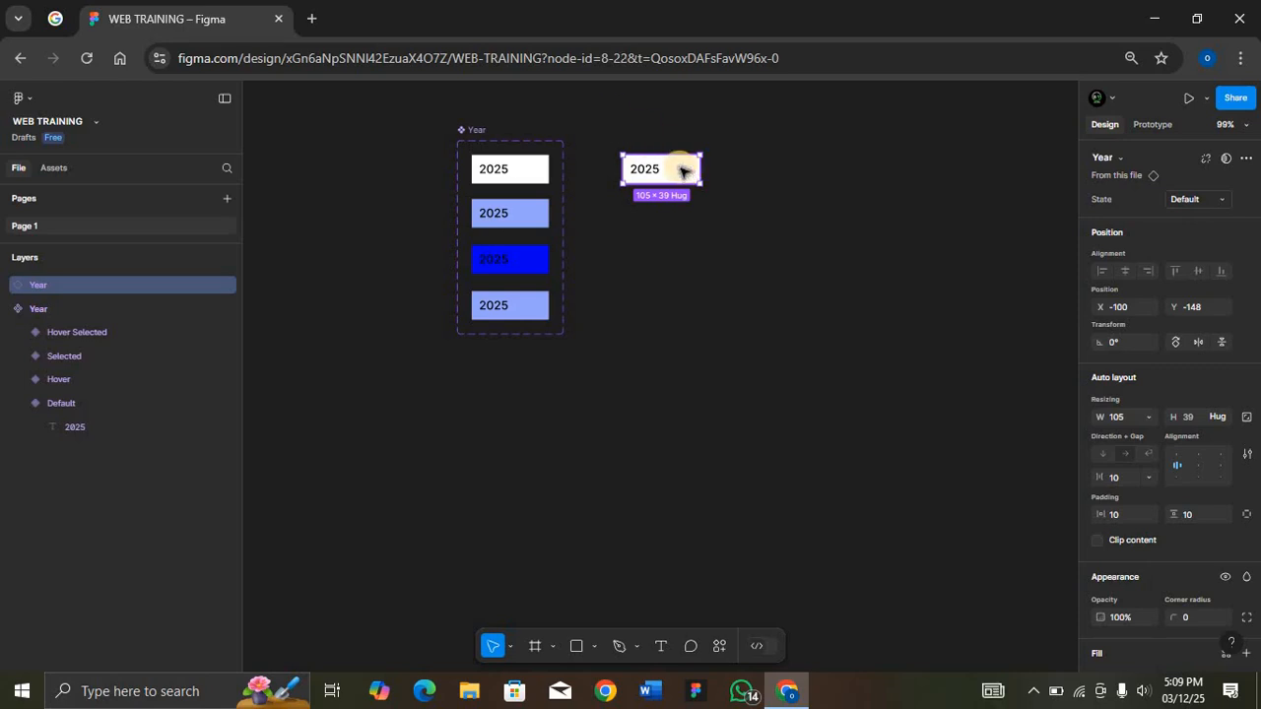
left_click_drag(684, 172, 673, 197)
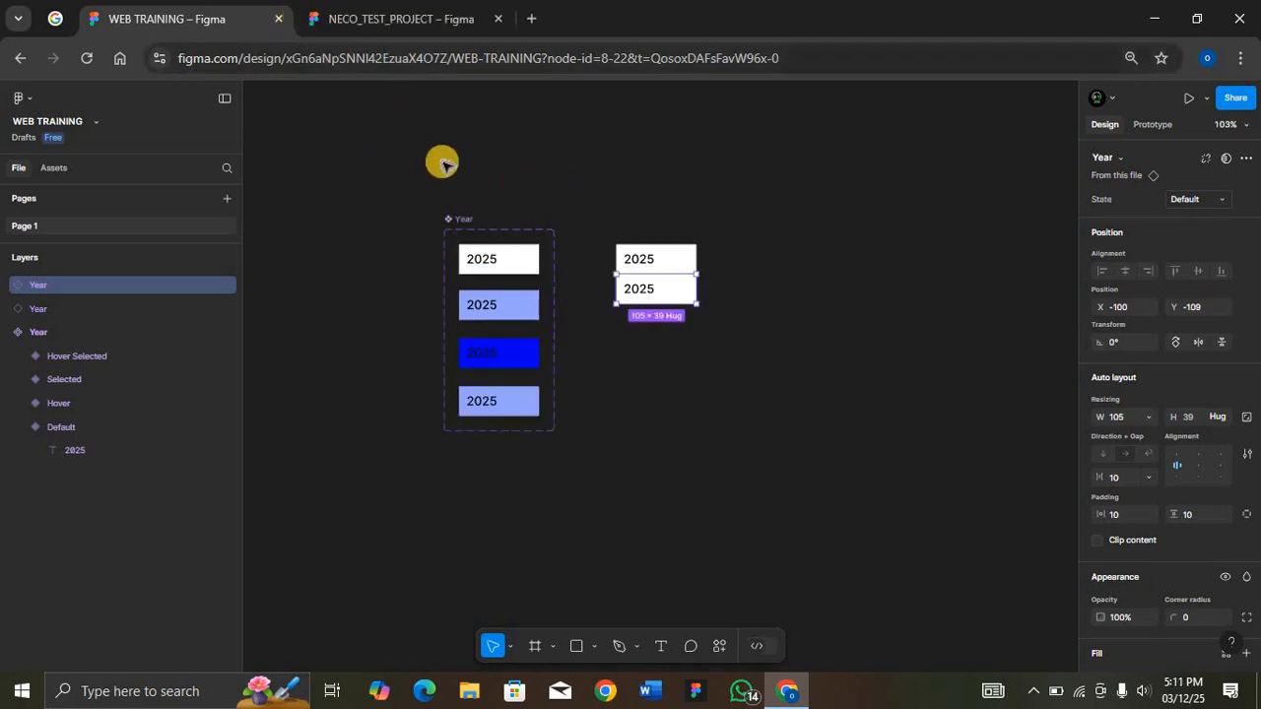
Step: Capture the year variants, year list and Examination Year dropdowns from the NECO_TEST_PROJECT file as a snip and copy it
left_click(383, 24)
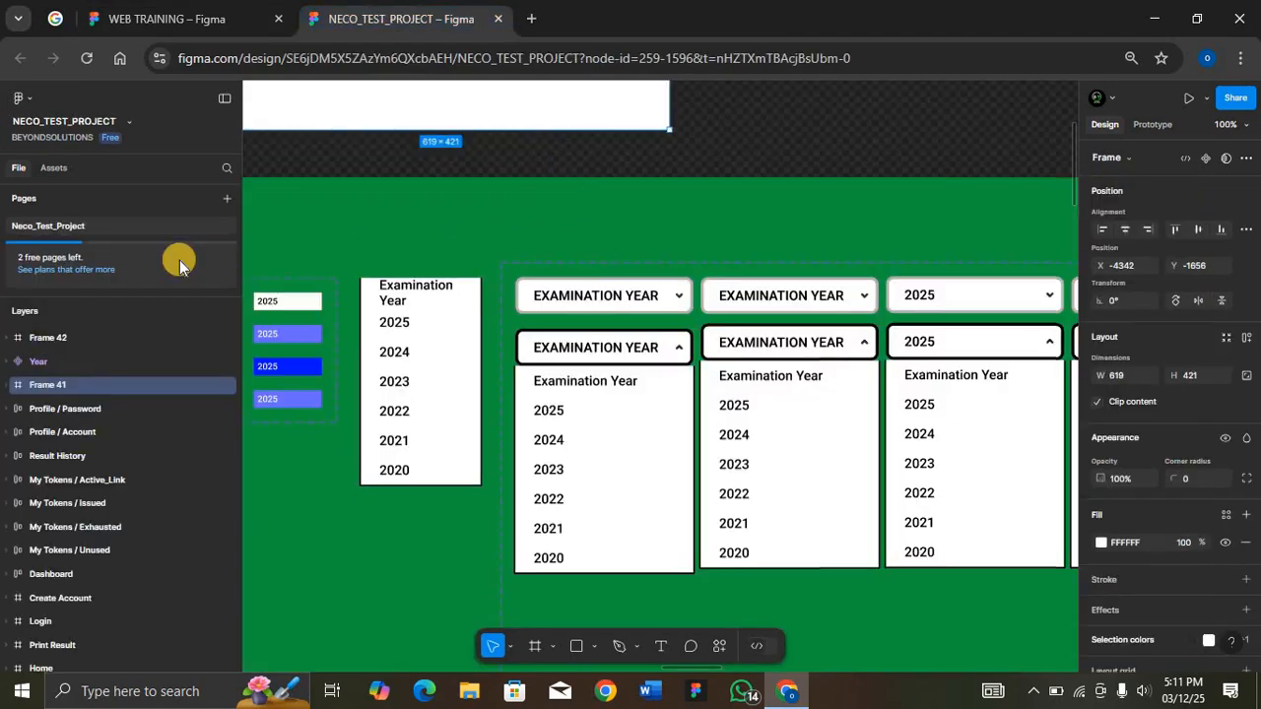
key("super+shift+s")
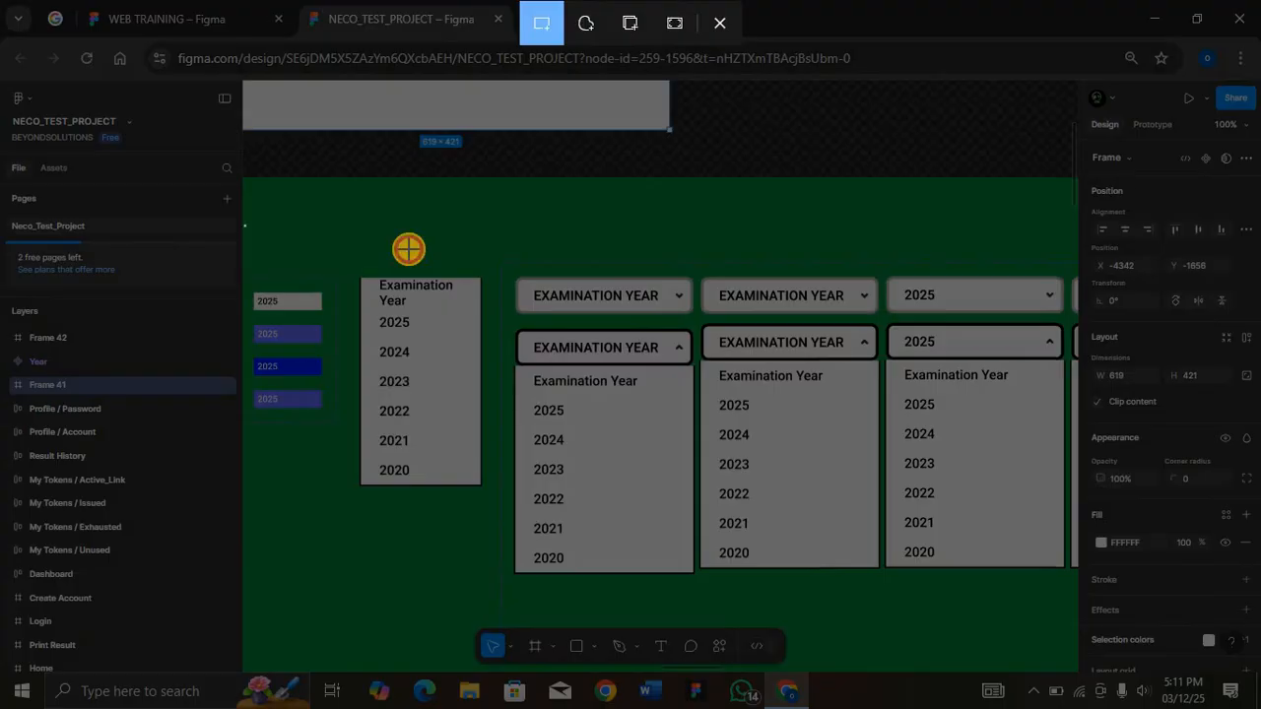
left_click_drag(245, 226, 701, 593)
left_click(221, 16)
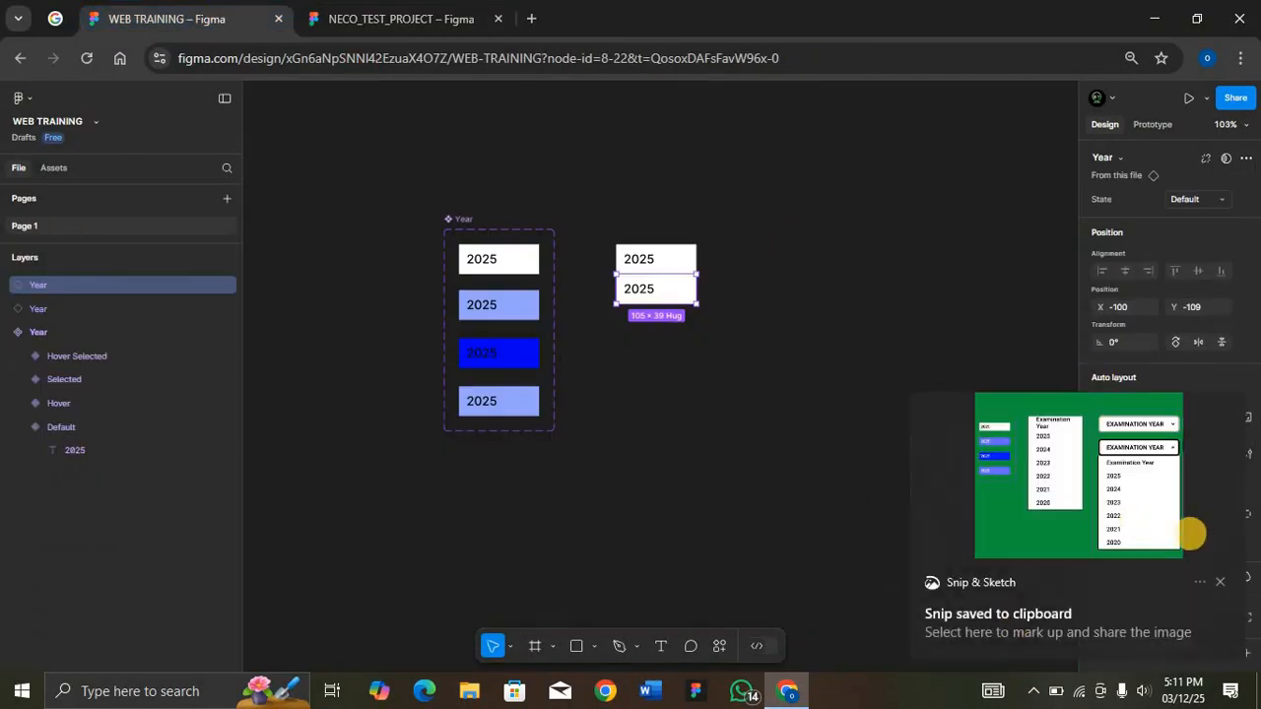
left_click(1142, 522)
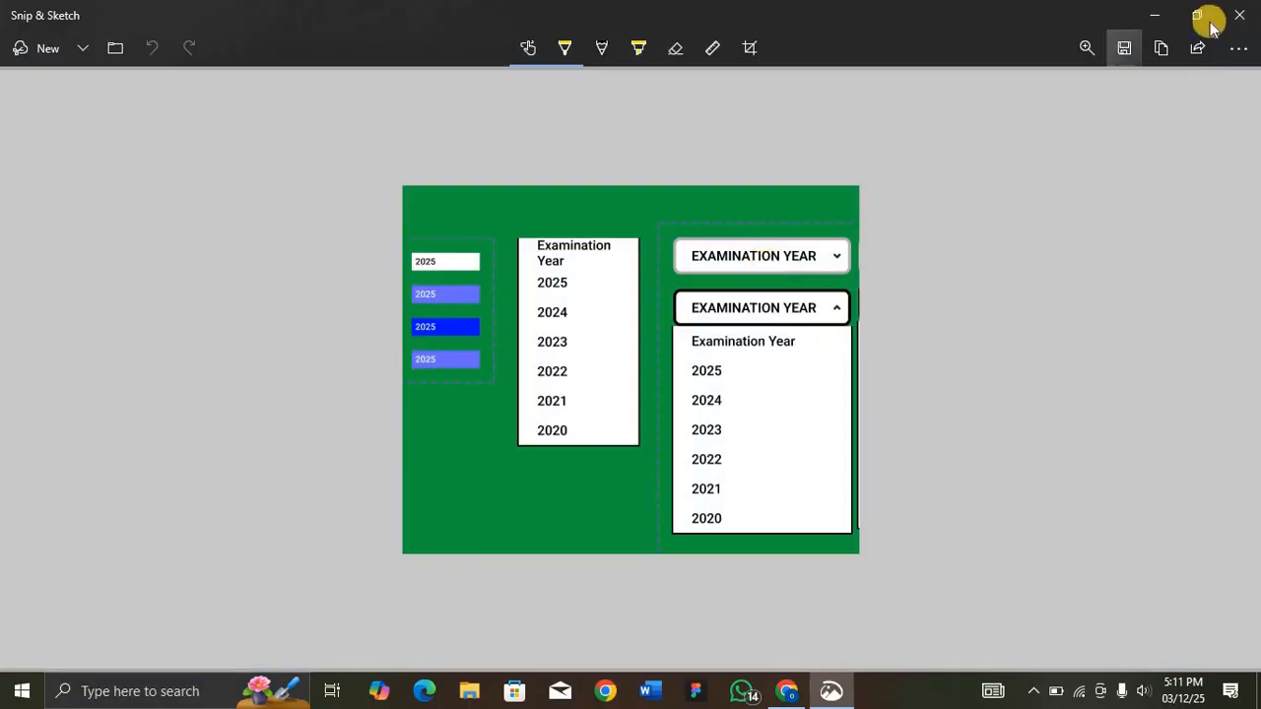
left_click(1161, 47)
Step: Paste the copied snip into the WEB TRAINING file and position it above the Year component set as a reference
key("alt+Tab")
key("ctrl+v")
left_click_drag(701, 315, 557, 215)
scroll(754, 379, "down", 2)
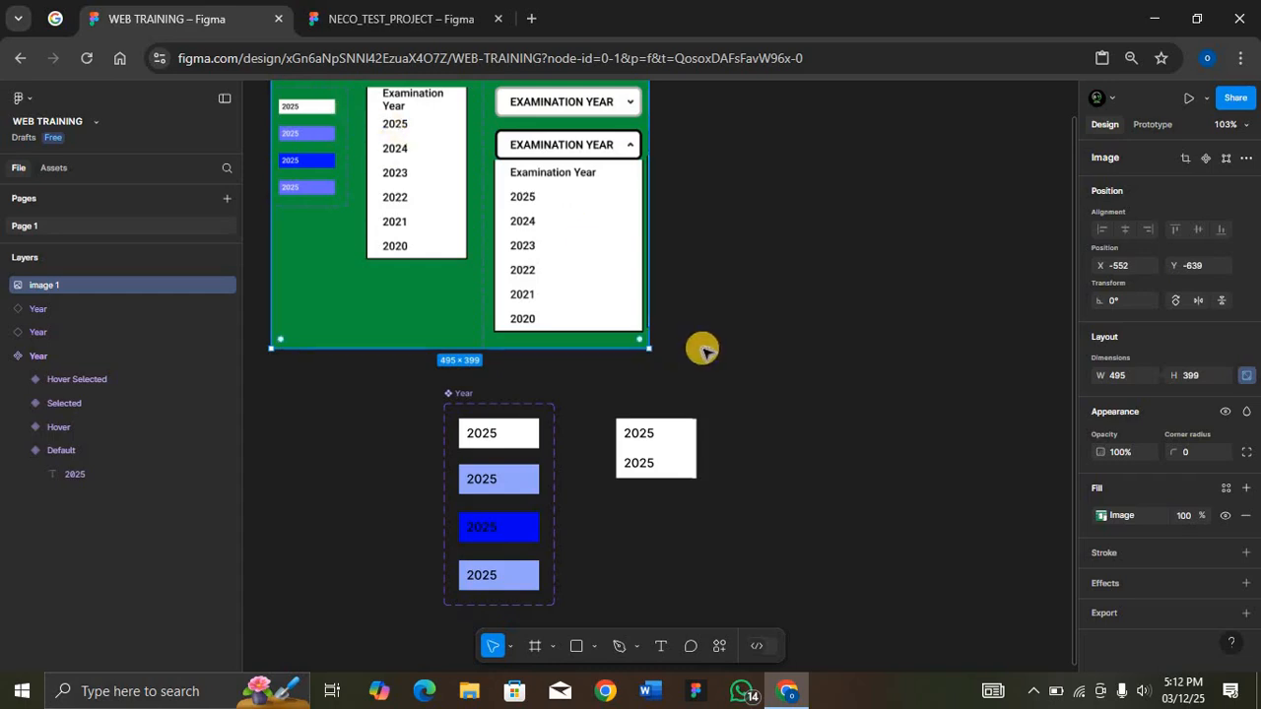
Step: Duplicate the lower Year instance three times to form a continuous stack of five rows
left_click(676, 465)
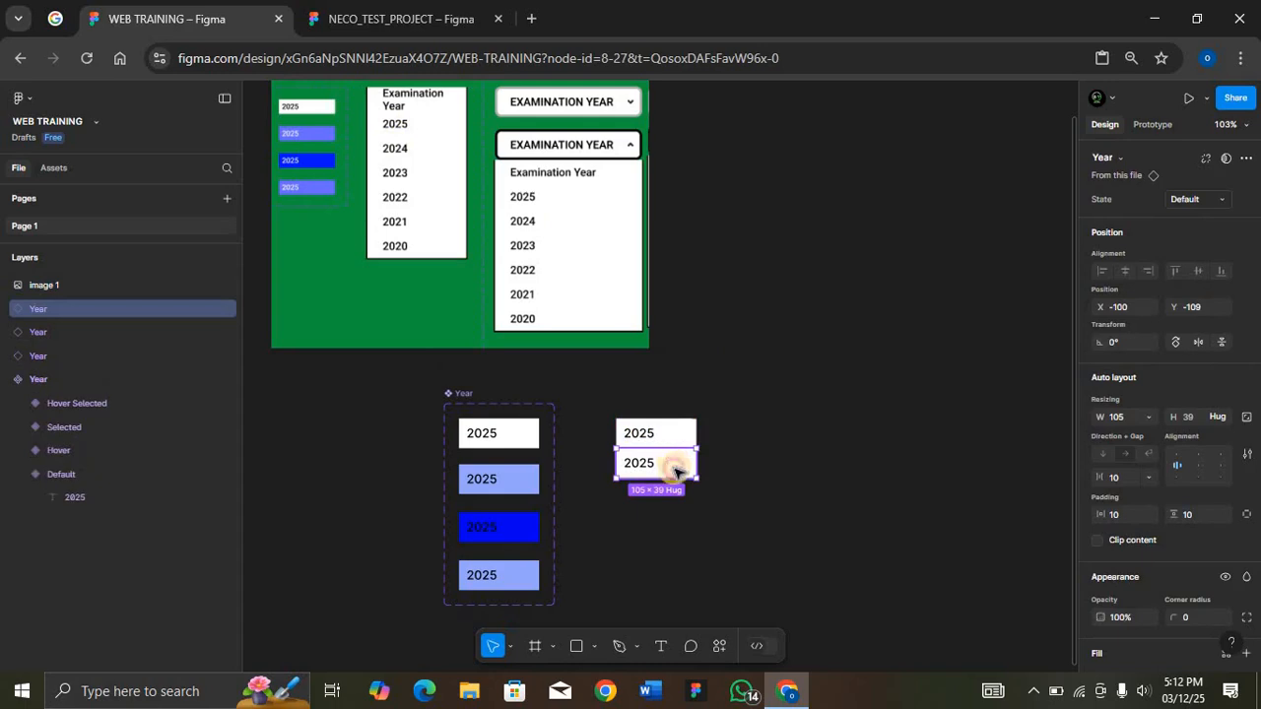
key("ctrl+d")
key("ctrl+d")
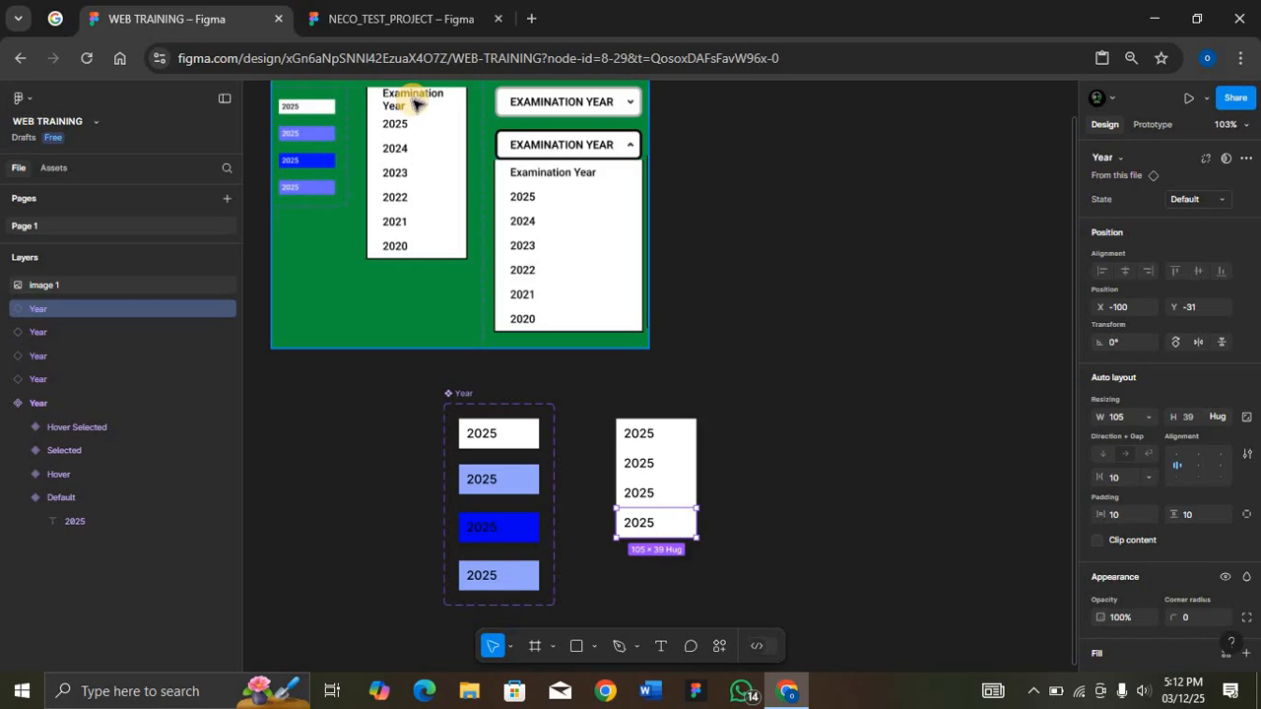
key("ctrl+d")
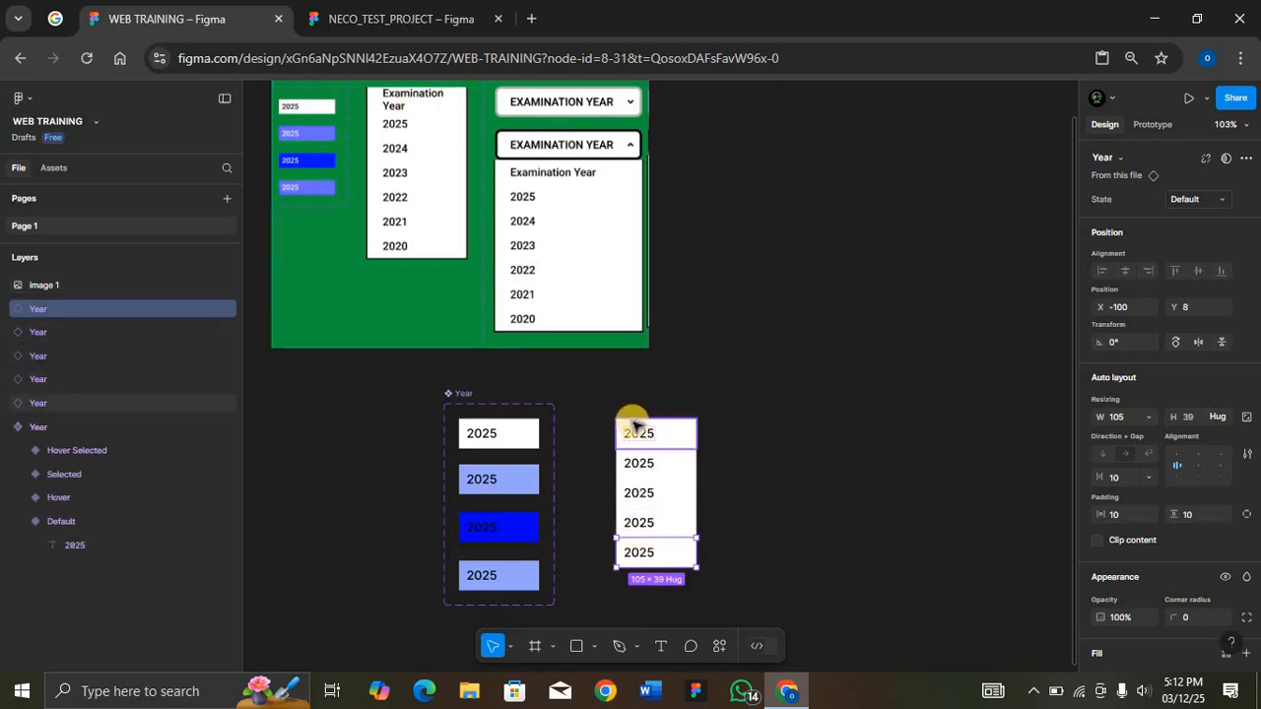
Step: Wrap the five Year instances in a vertical auto layout named List of Years, make it a component and align it with the Year set's top edge
left_click_drag(594, 403, 726, 597)
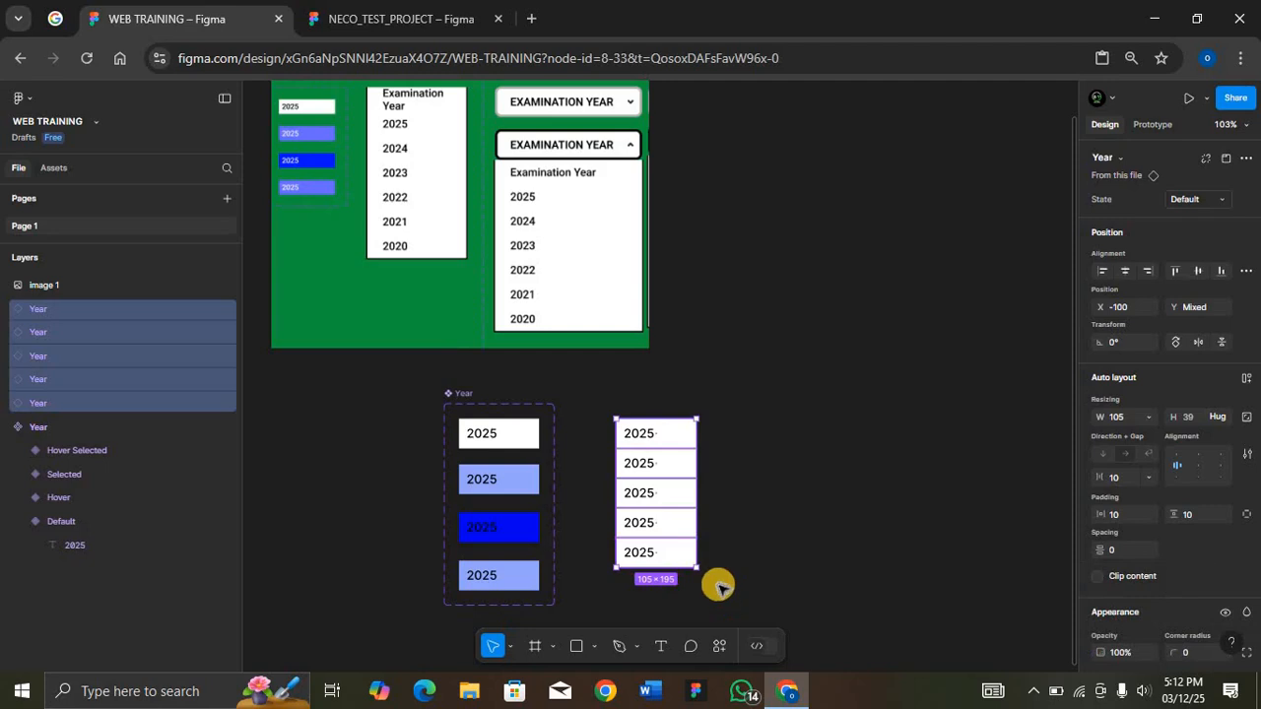
key("shift+a")
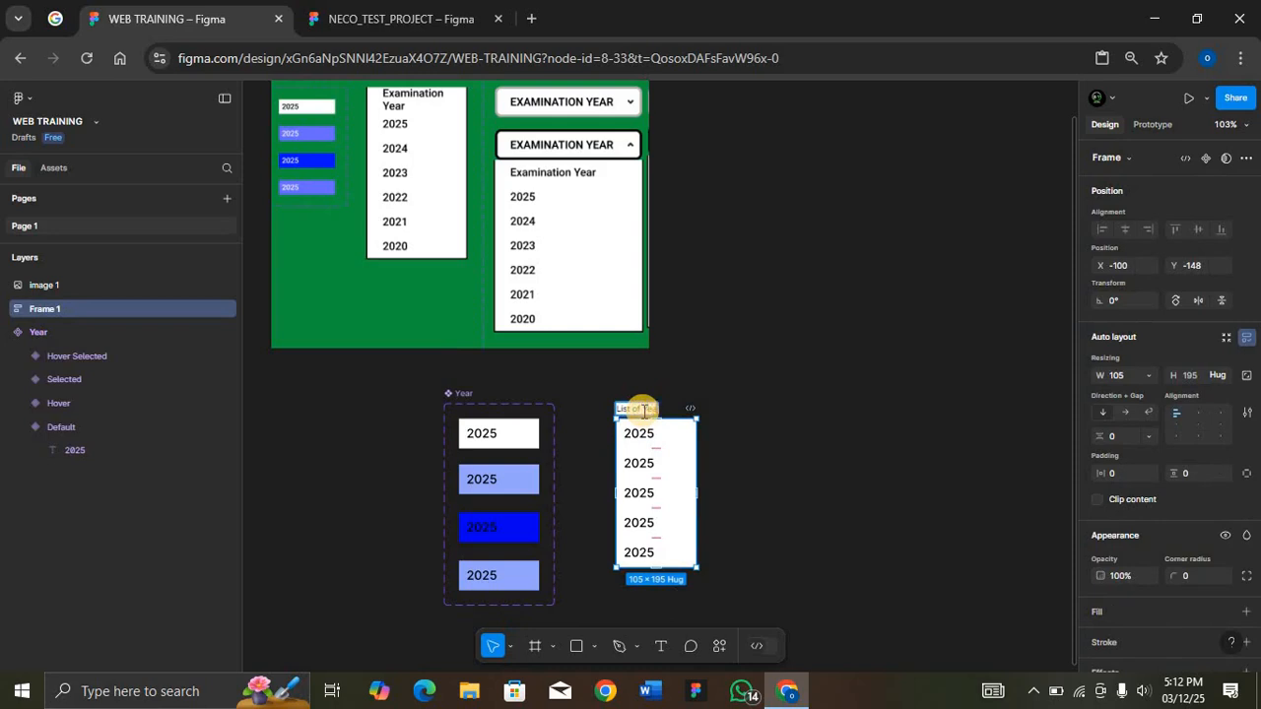
key("Return")
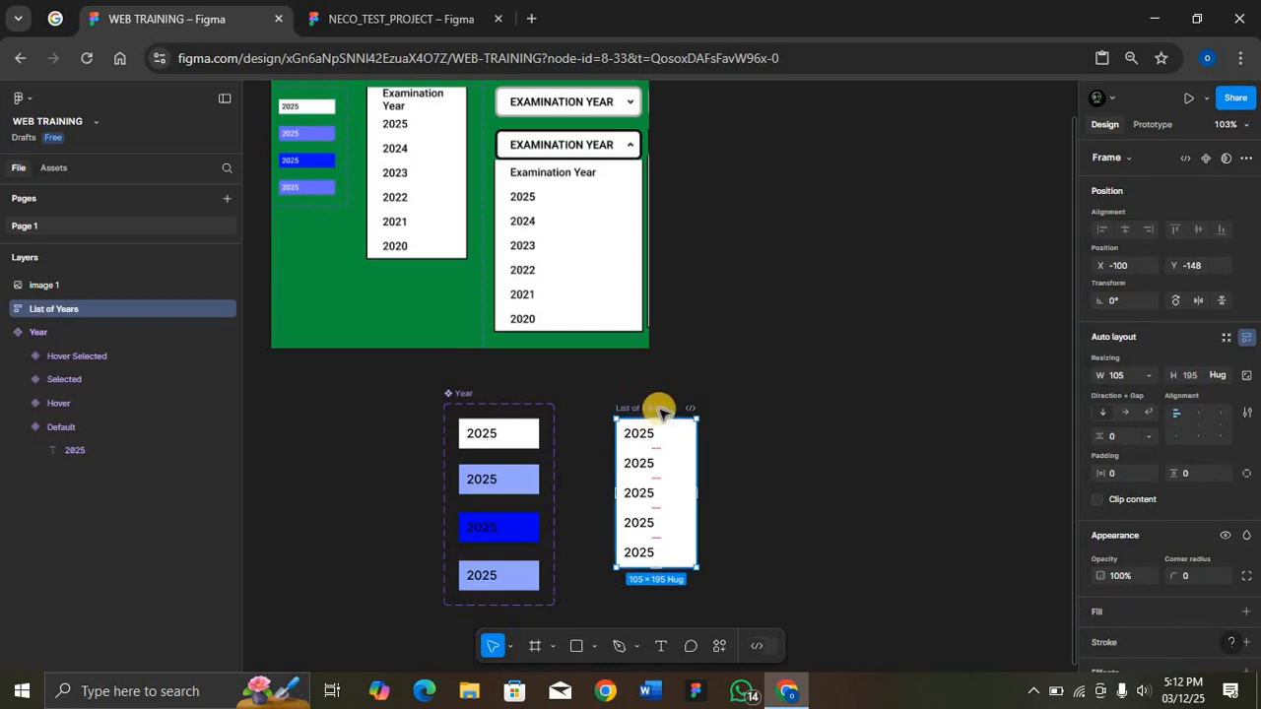
left_click(1207, 157)
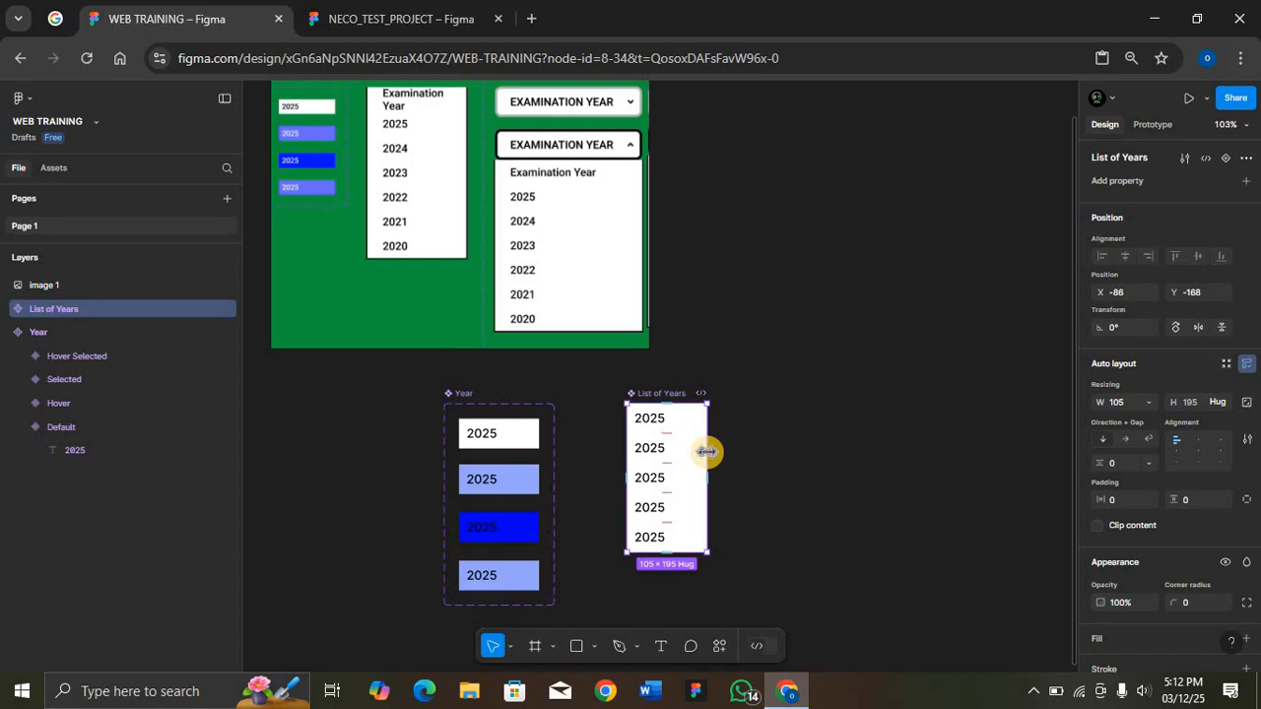
left_click_drag(656, 439, 666, 424)
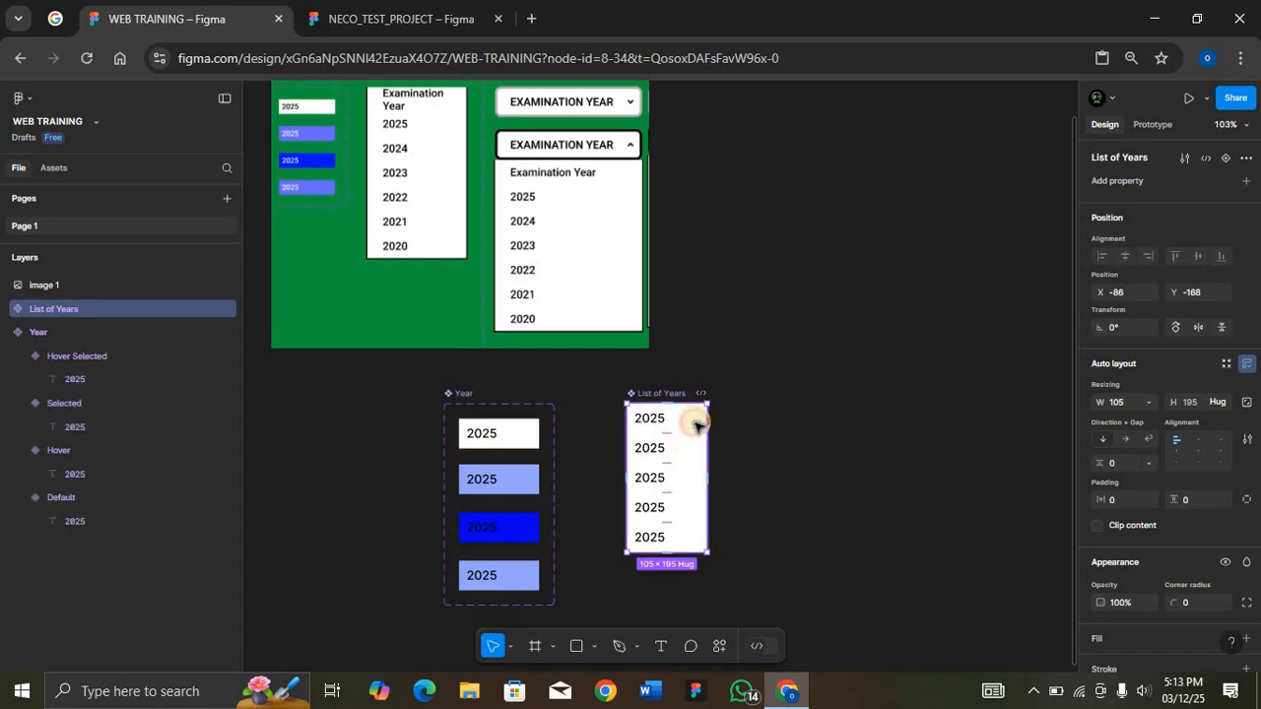
Step: Set the text of the first row in List of Years to "Examination Year"
left_click(688, 422)
key("ctrl+v")
key("Return")
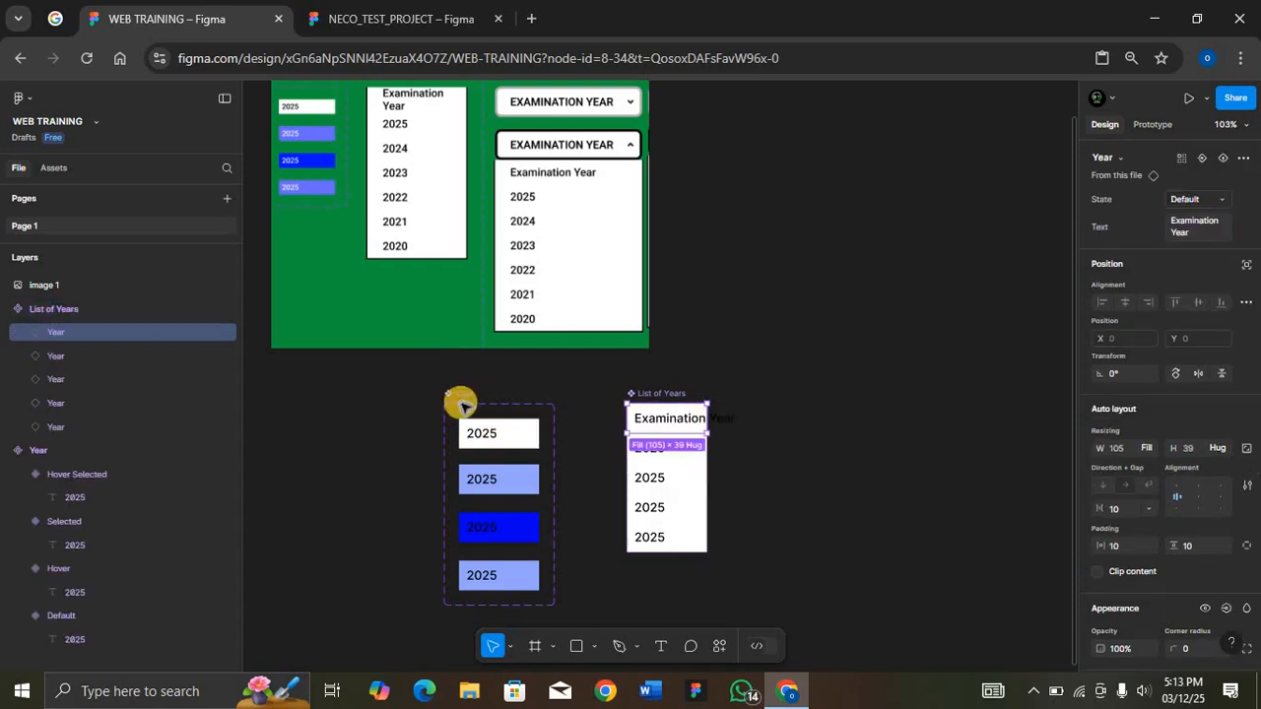
Step: Set the text layers of all four Year variants to fill the container width
left_click(475, 398)
key("Return")
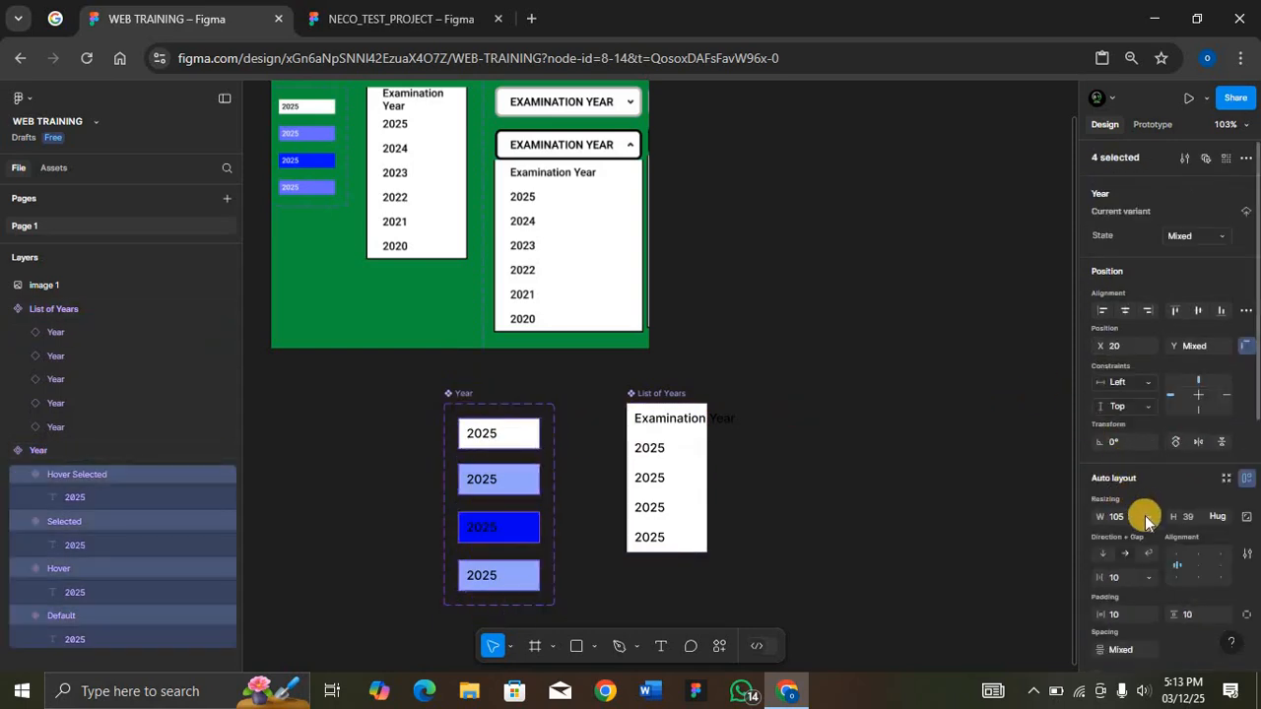
key("Return")
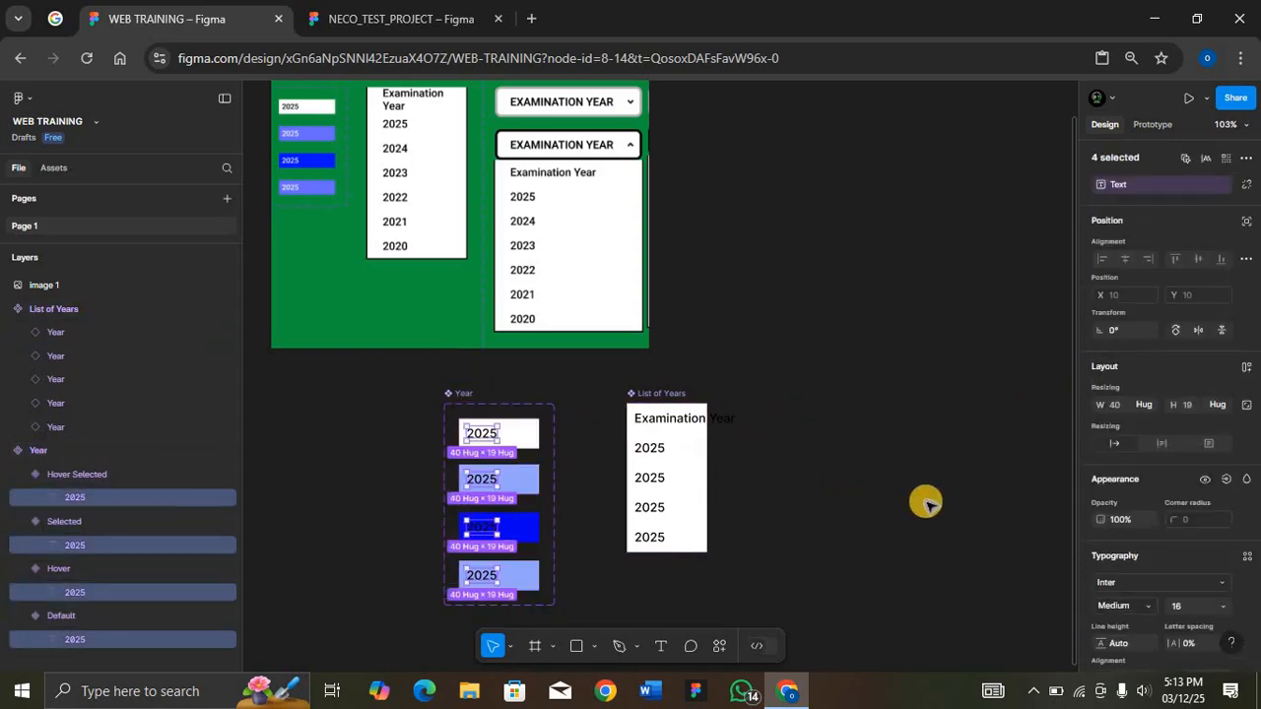
left_click(1147, 409)
left_click(1149, 411)
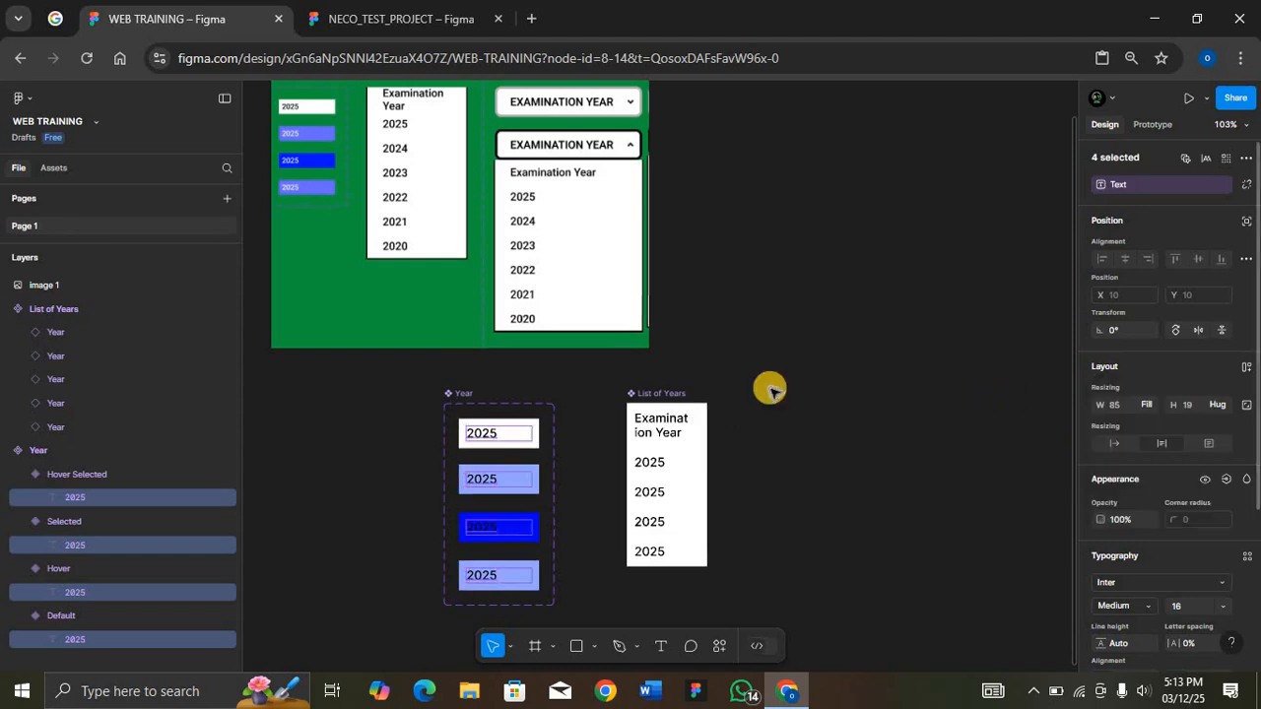
Step: Widen the List of Years component to about 202 so the first row's text fits on one line
left_click(662, 394)
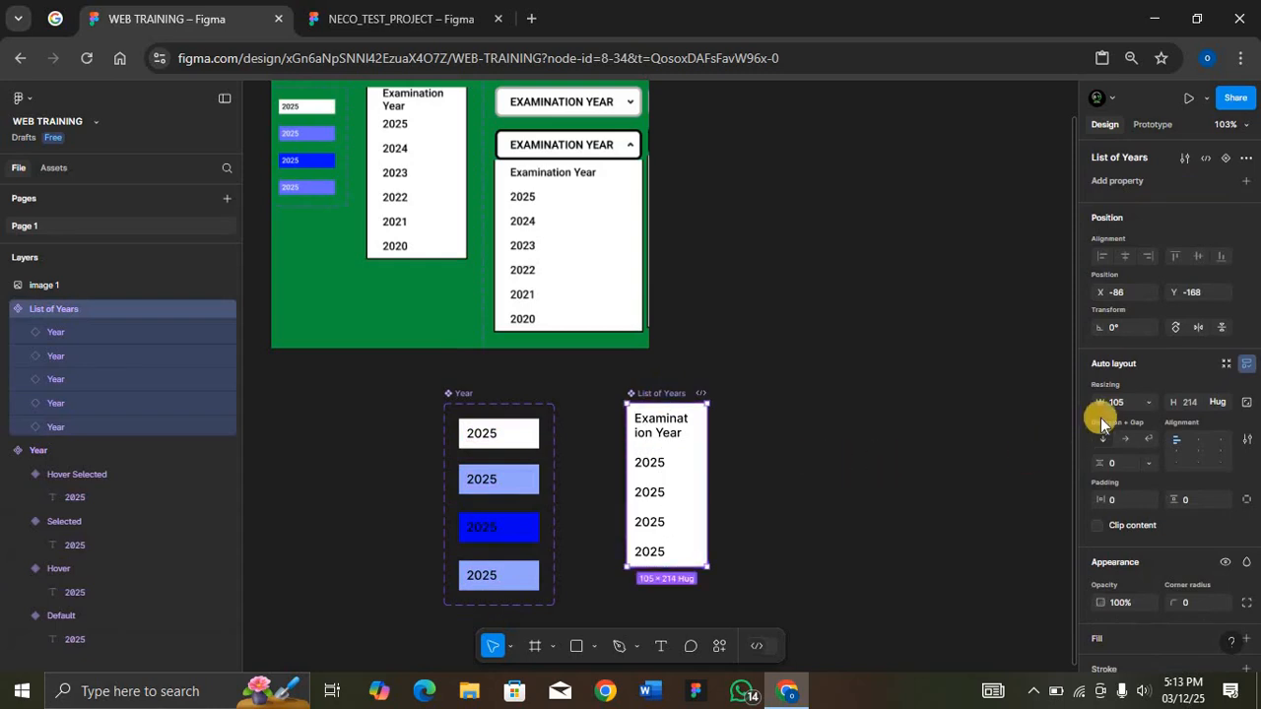
key("Return")
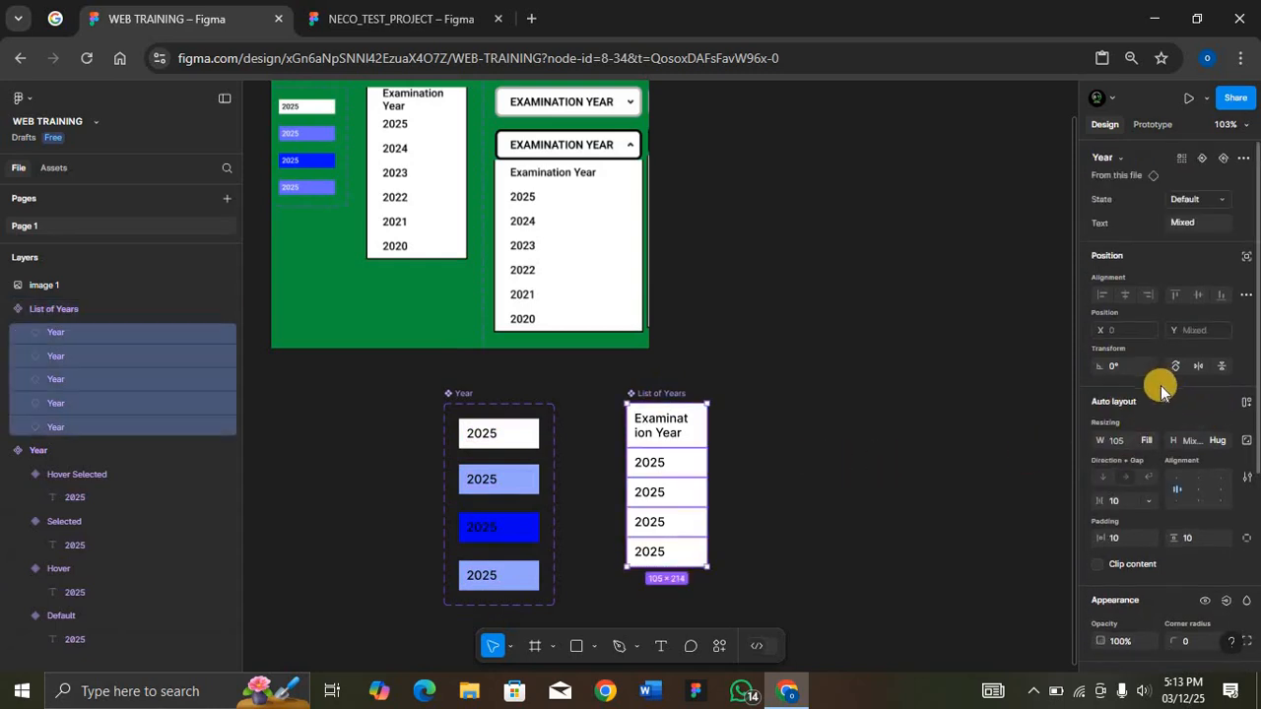
left_click(659, 392)
left_click_drag(705, 450, 770, 451)
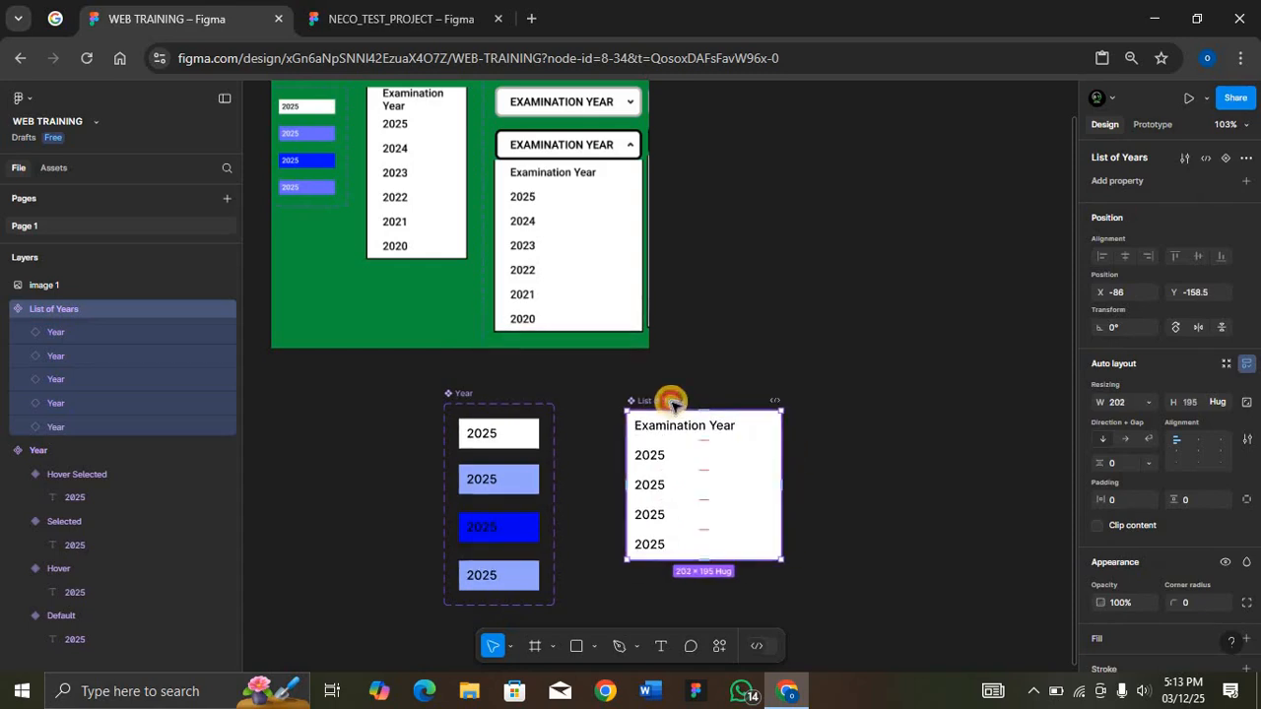
key("Return")
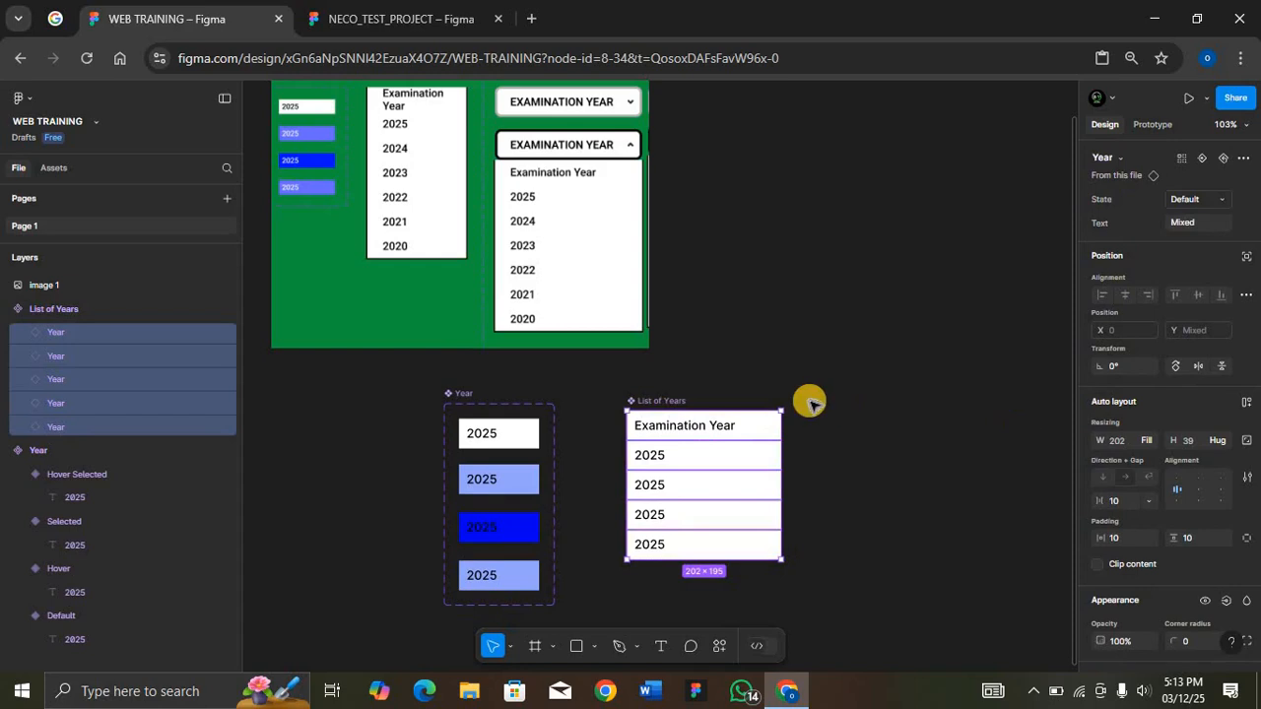
key("Return")
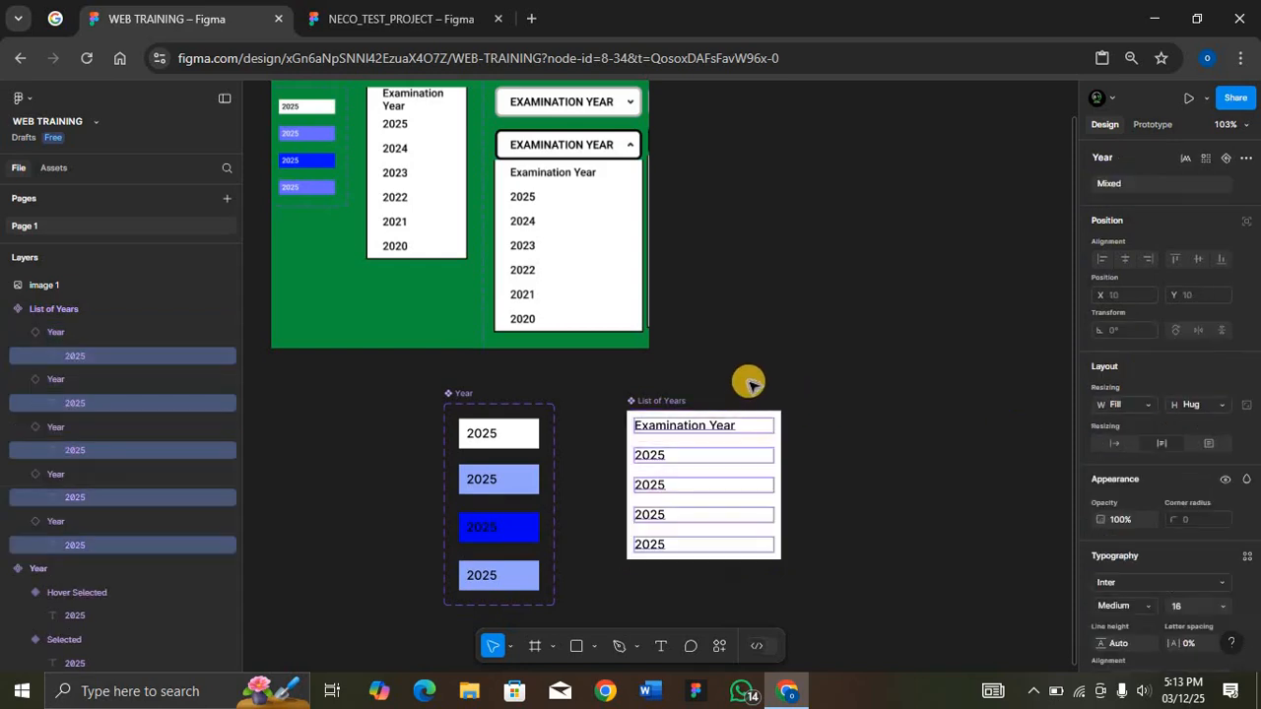
left_click(668, 401)
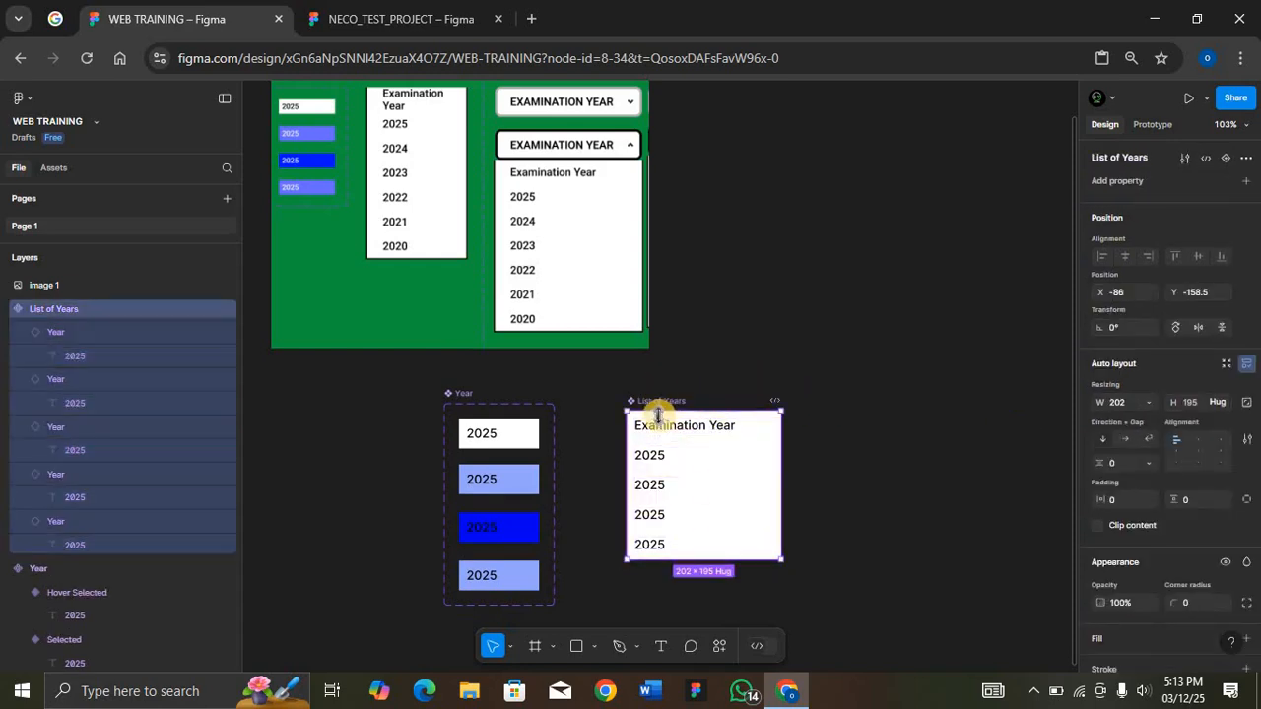
Step: Set the text of the third, fourth and fifth rows in List of Years to 2024, 2023 and 2022
left_click(655, 453)
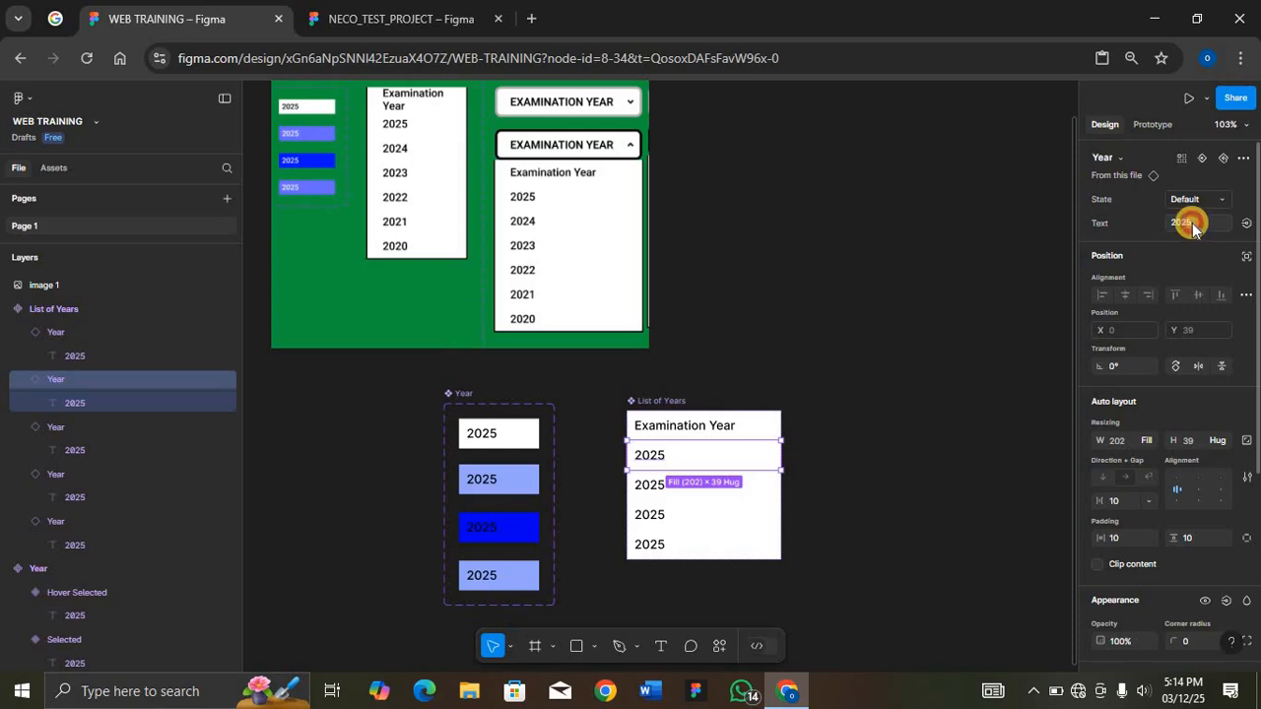
left_click(1192, 223)
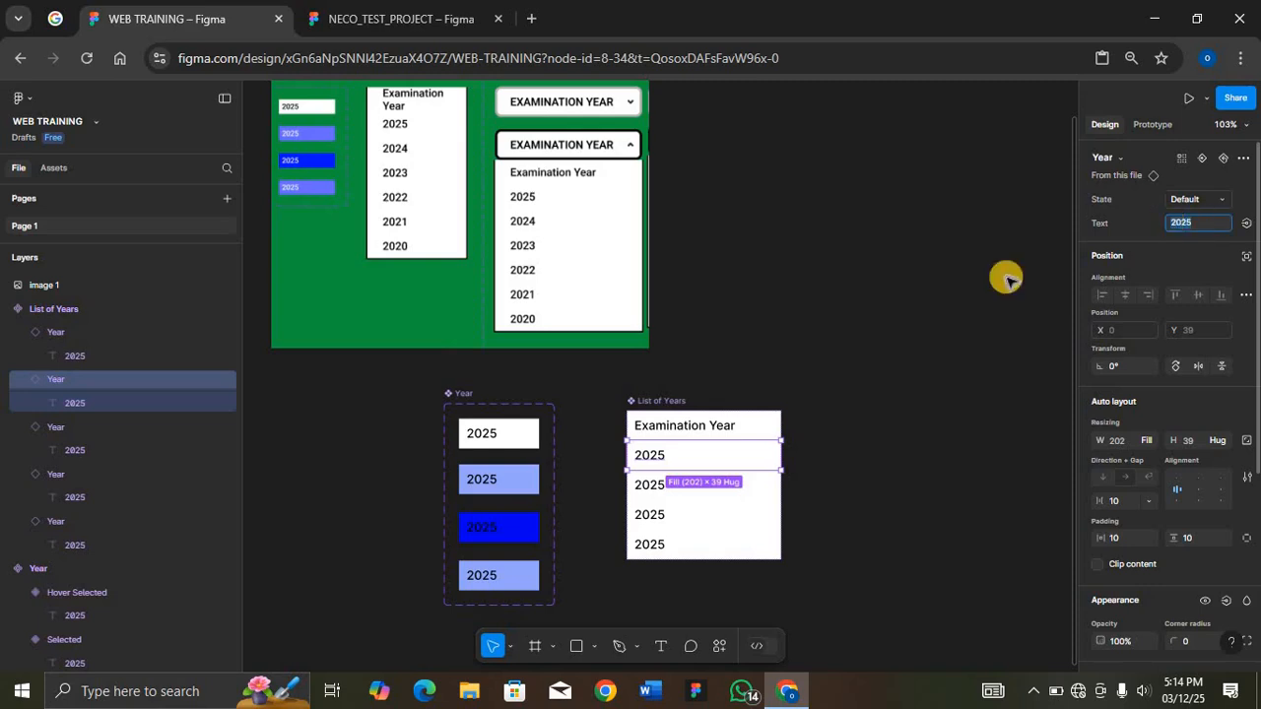
left_click(744, 486)
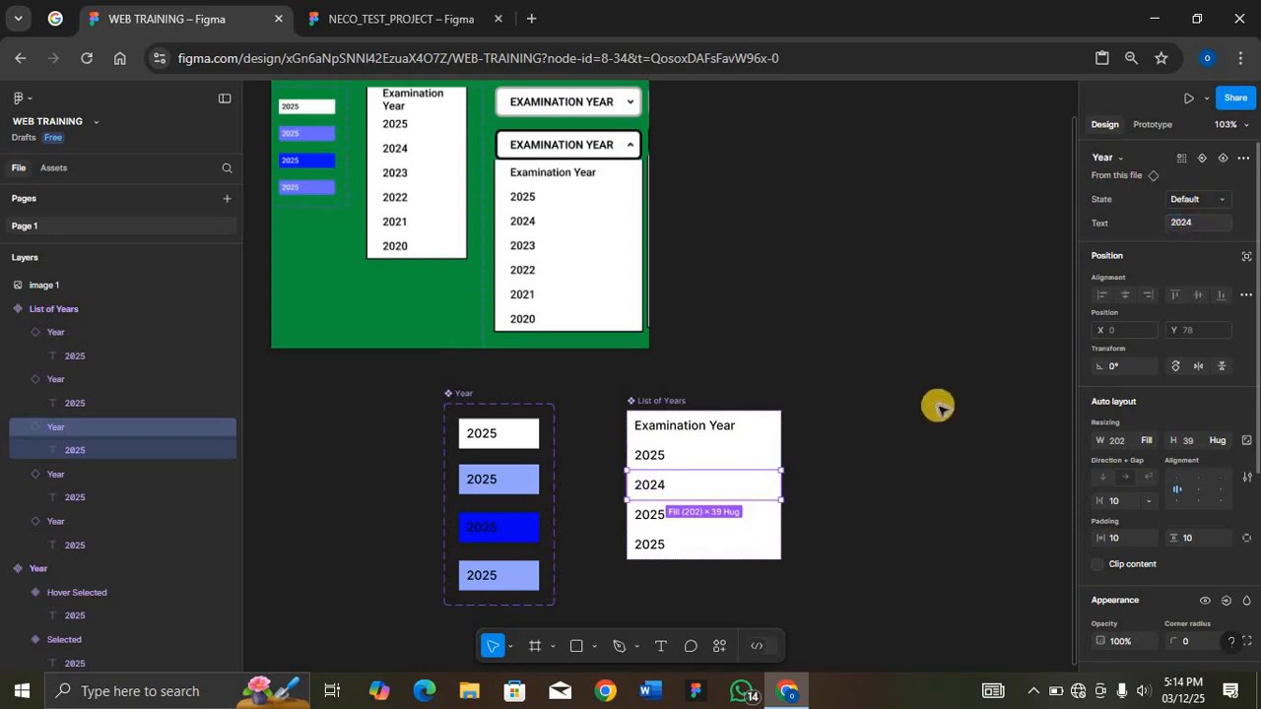
left_click(711, 545)
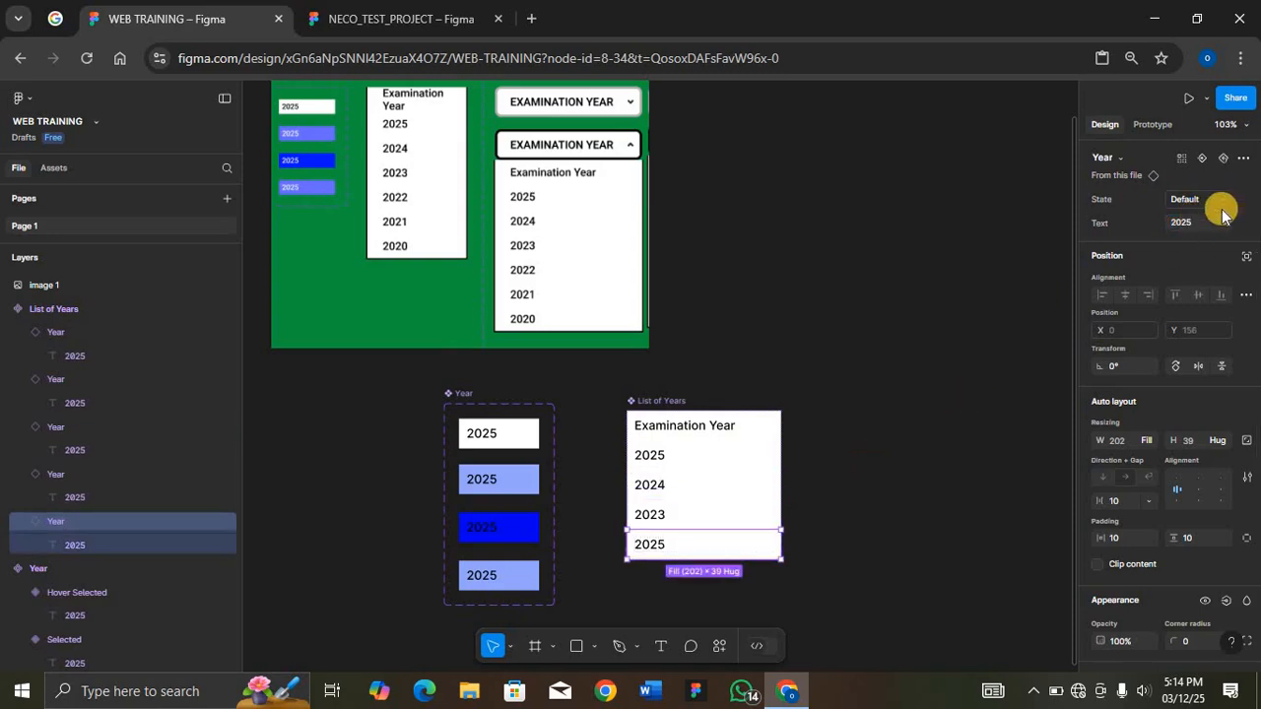
left_click(1202, 223)
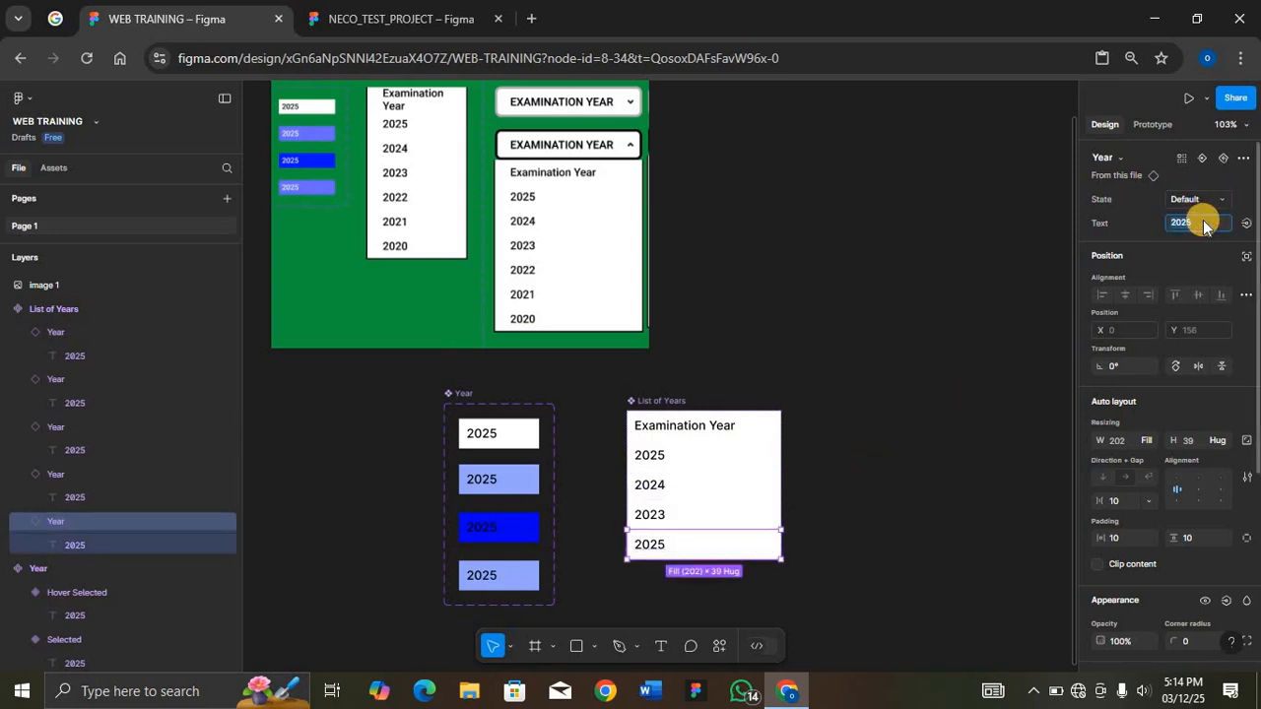
type("2022")
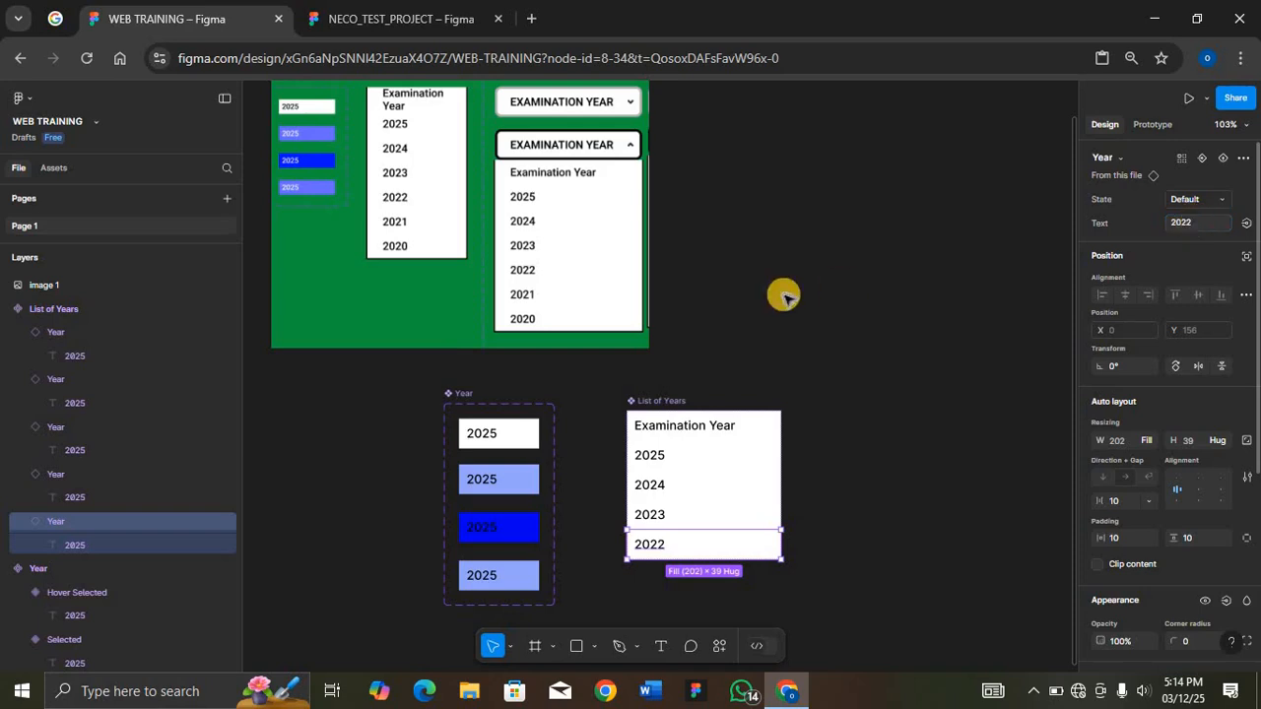
Step: Place a copy of the Default Year variant beside the List of Years component and detach it from its main component
left_click(656, 402)
left_click(655, 402)
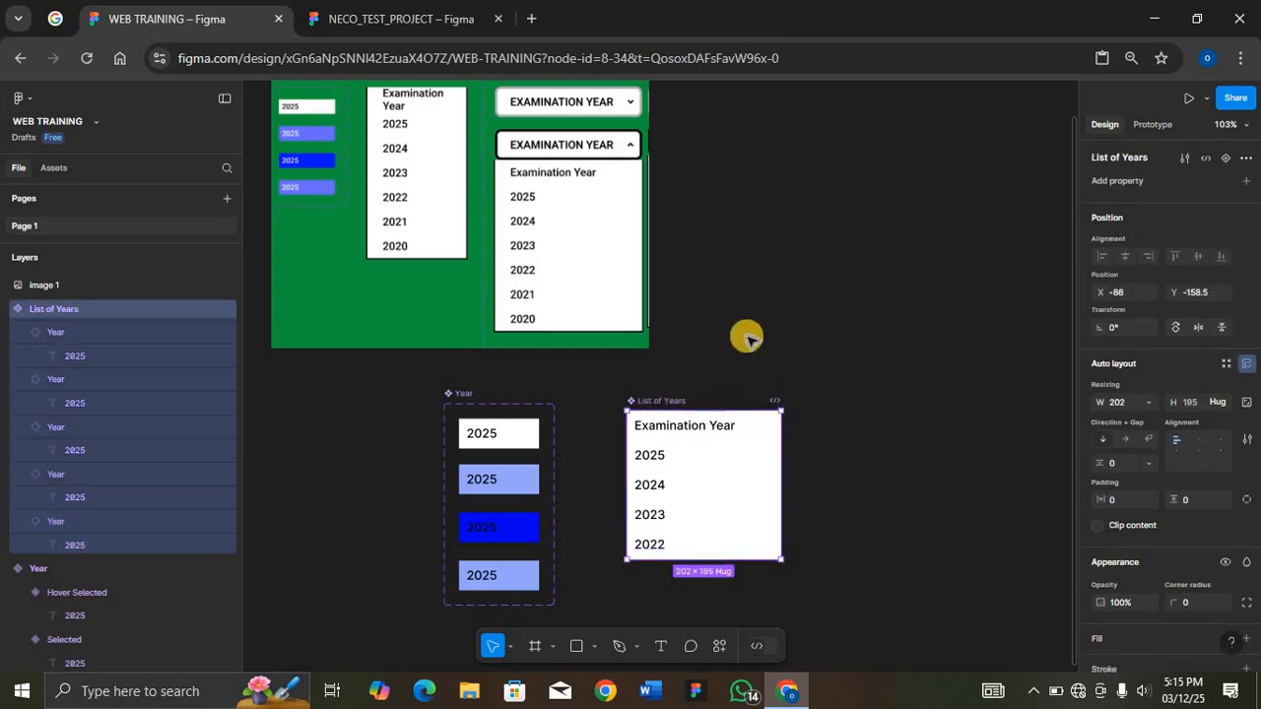
scroll(818, 365, "right", 6)
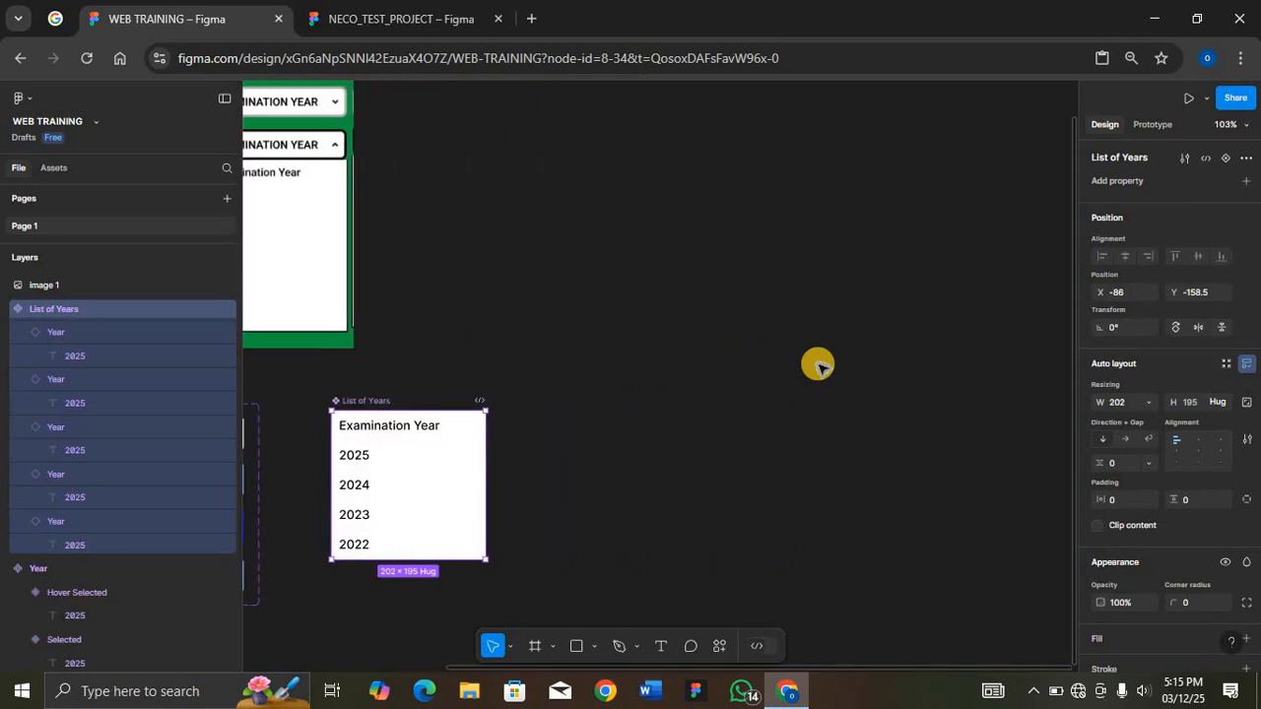
scroll(817, 366, "left", 4)
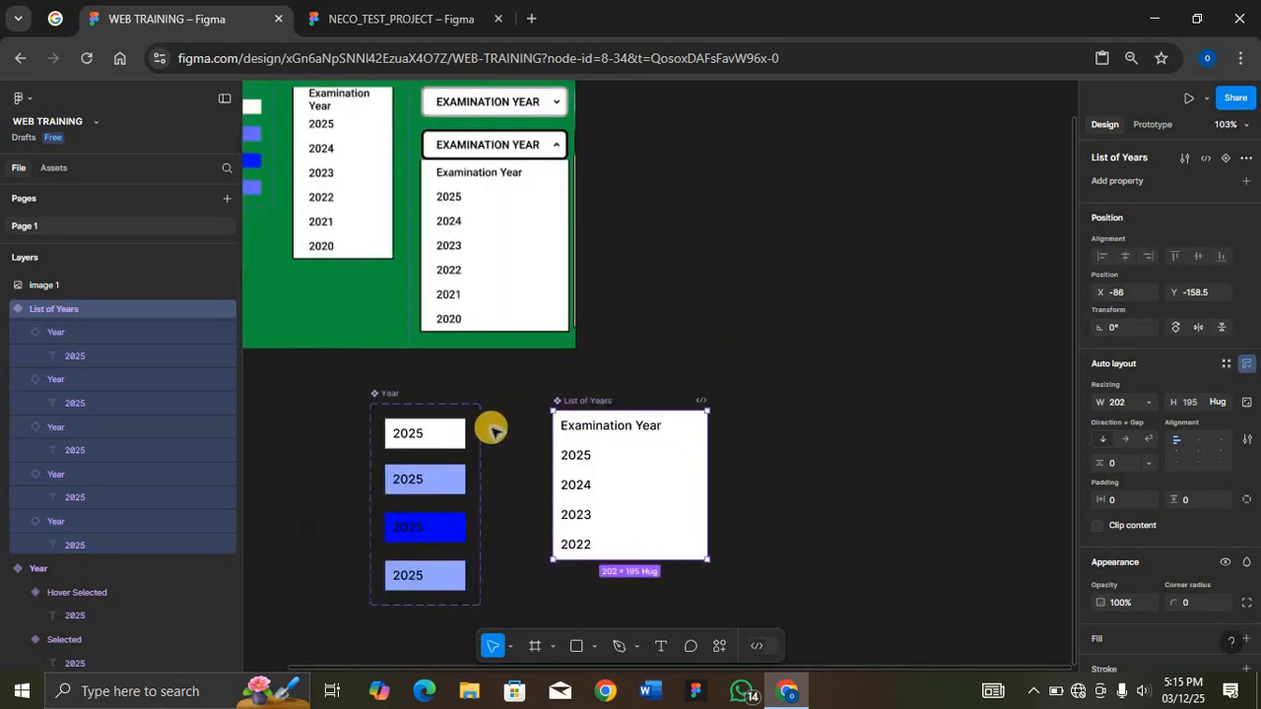
left_click_drag(441, 444, 827, 430)
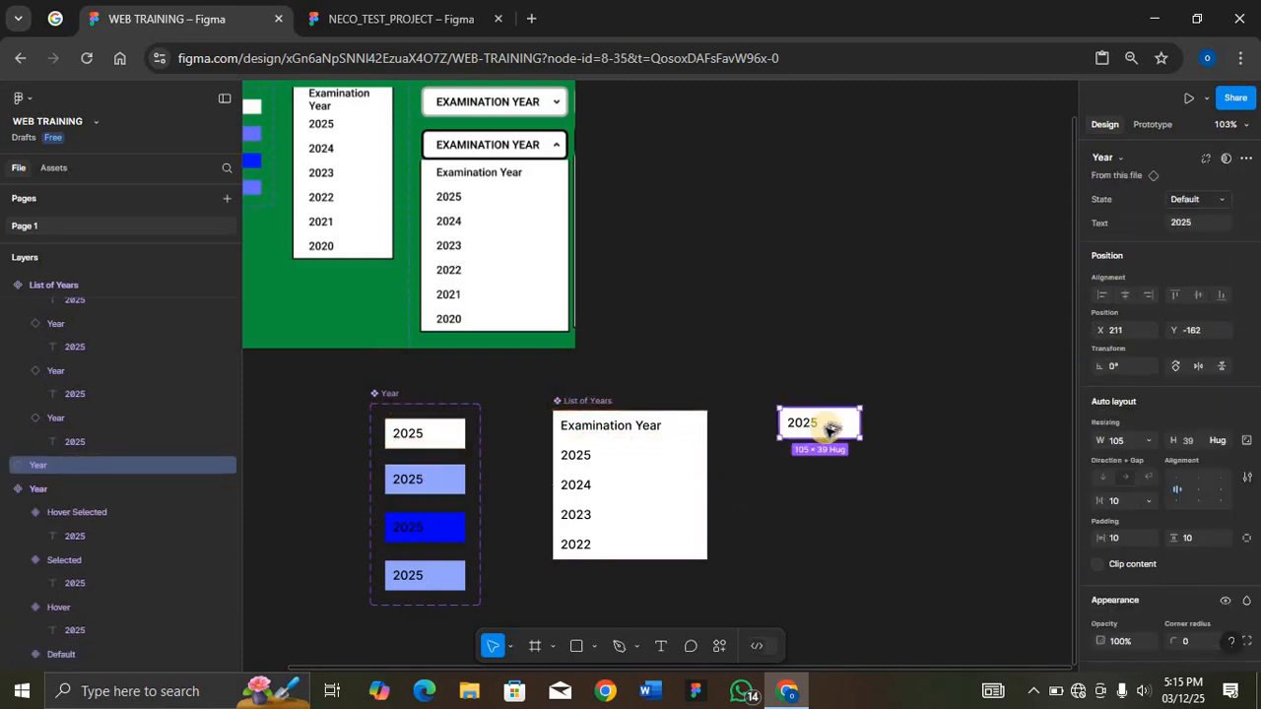
key("ctrl+alt+b")
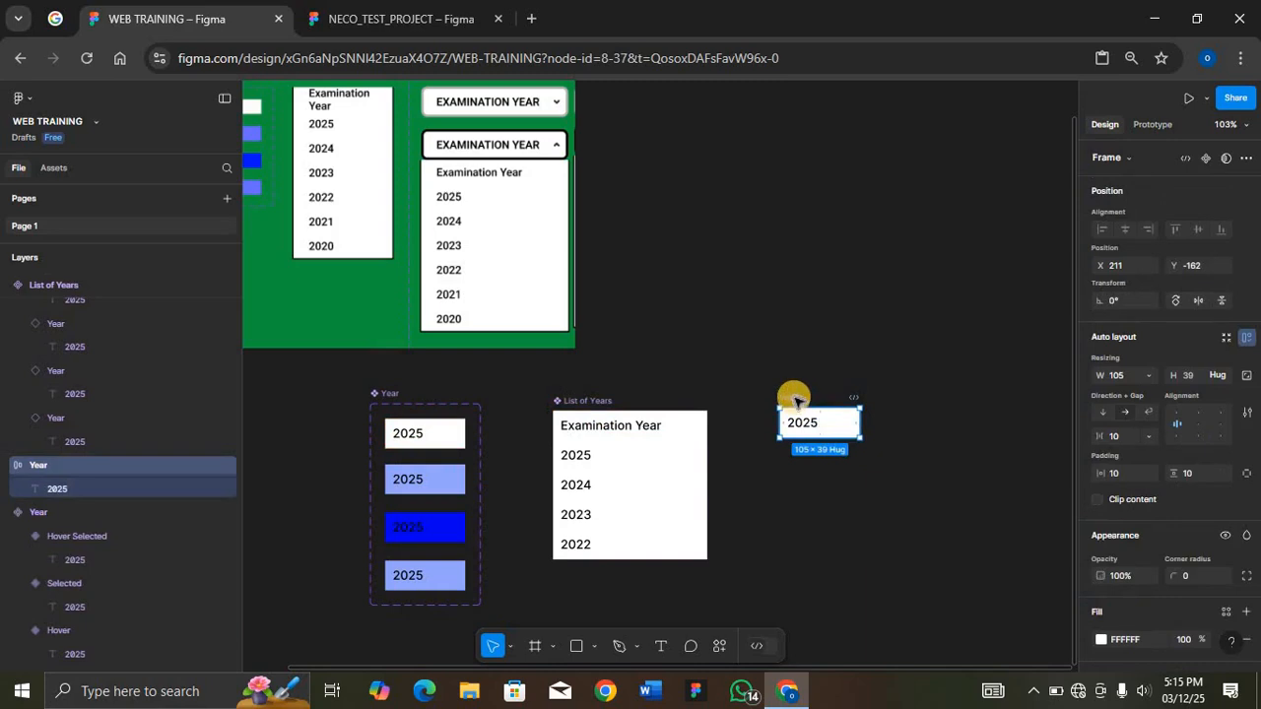
Step: Rename the detached frame as Selection and turn it into a component
double_click(795, 397)
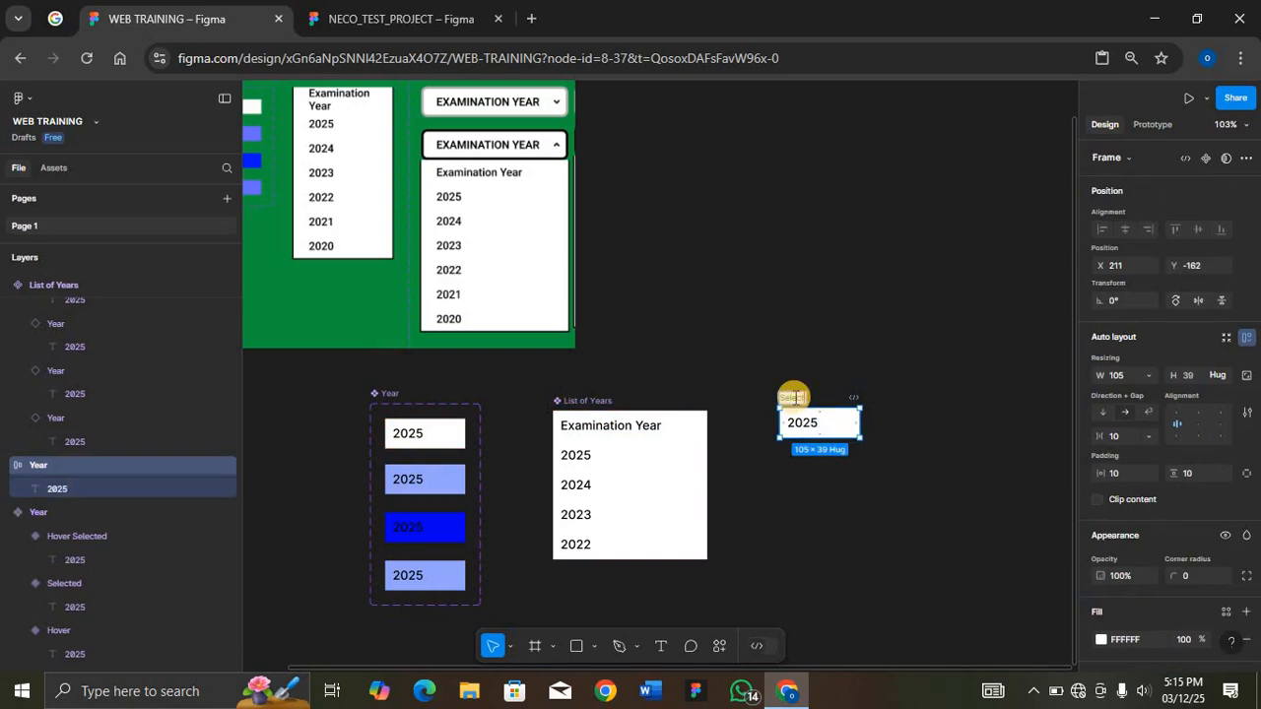
type("Selection")
key("Return")
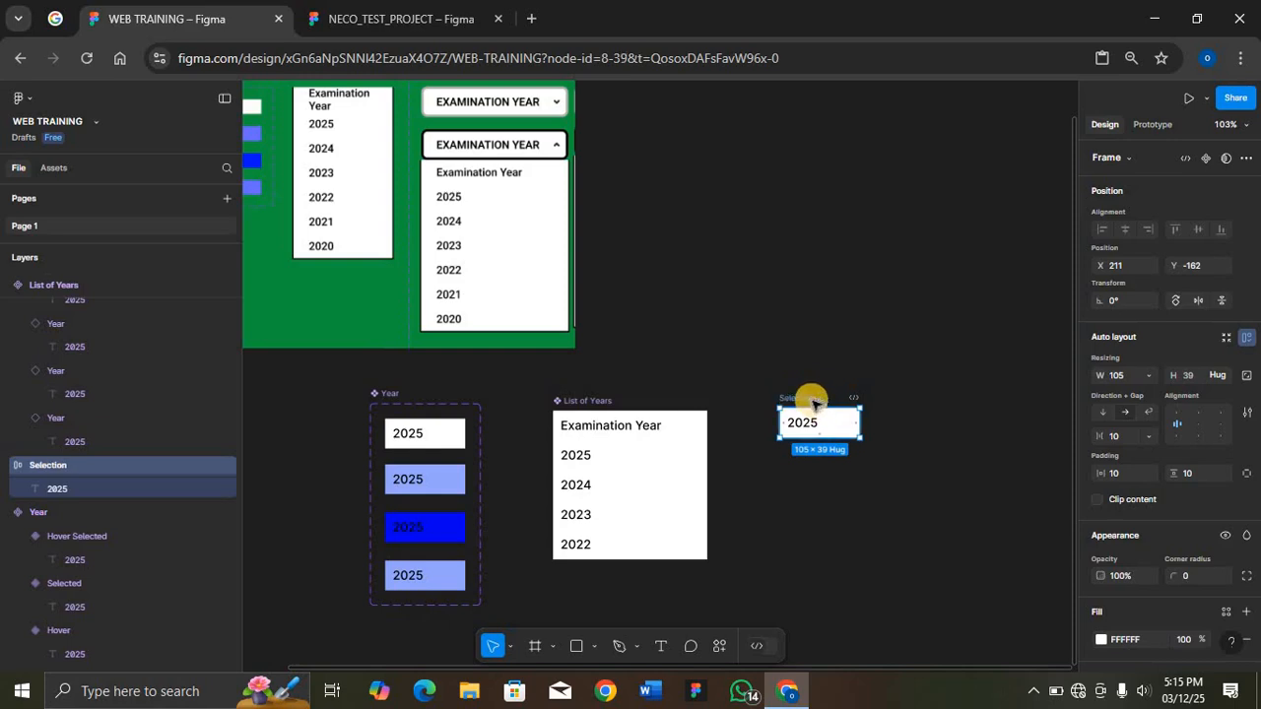
key("ctrl+alt+k")
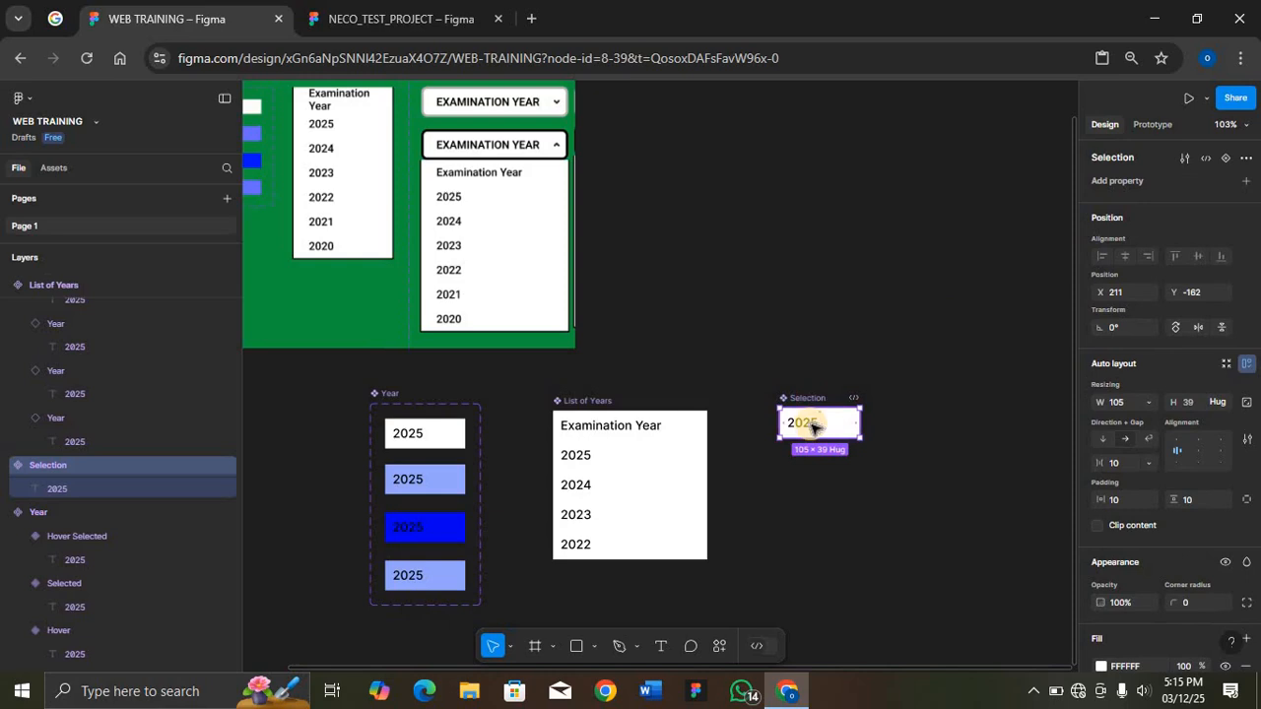
Step: Set the Selection component's text to "EXAMINATION YEAR" and widen the component to about 229 so it fits on one line
double_click(814, 426)
left_click(1131, 187)
type("Examination ")
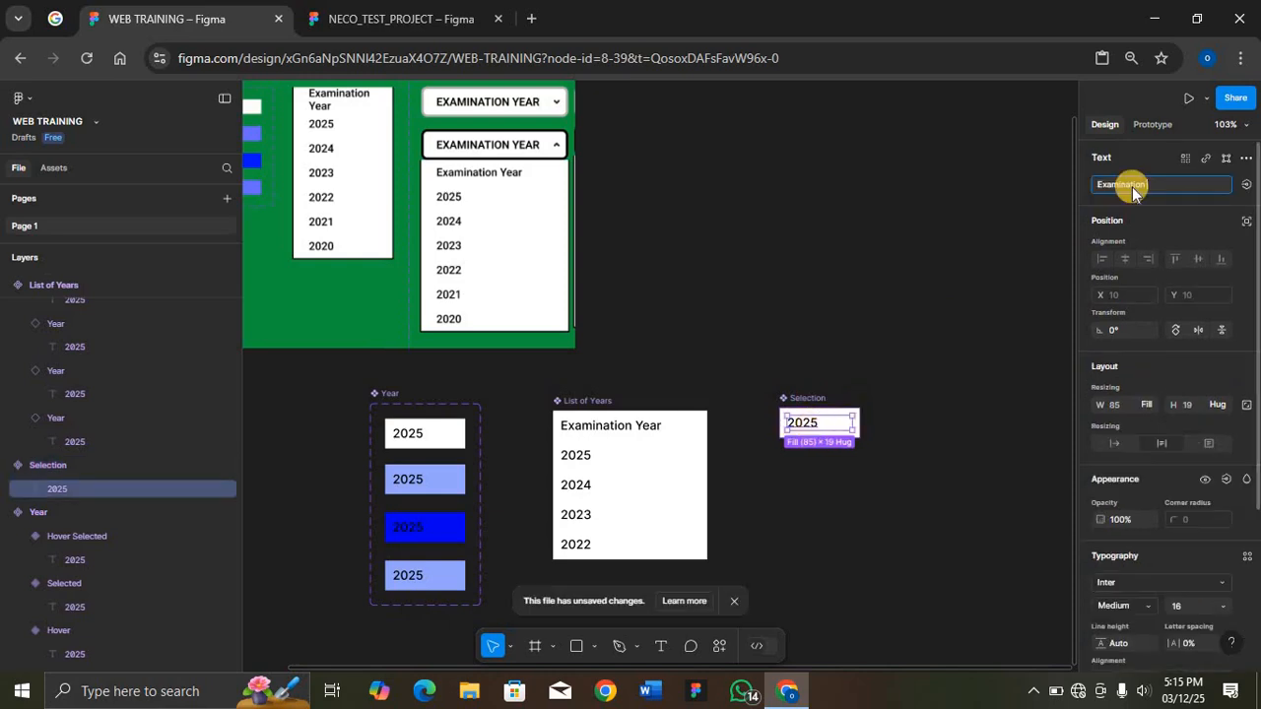
type("Year")
key("Return")
left_click_drag(858, 431, 956, 427)
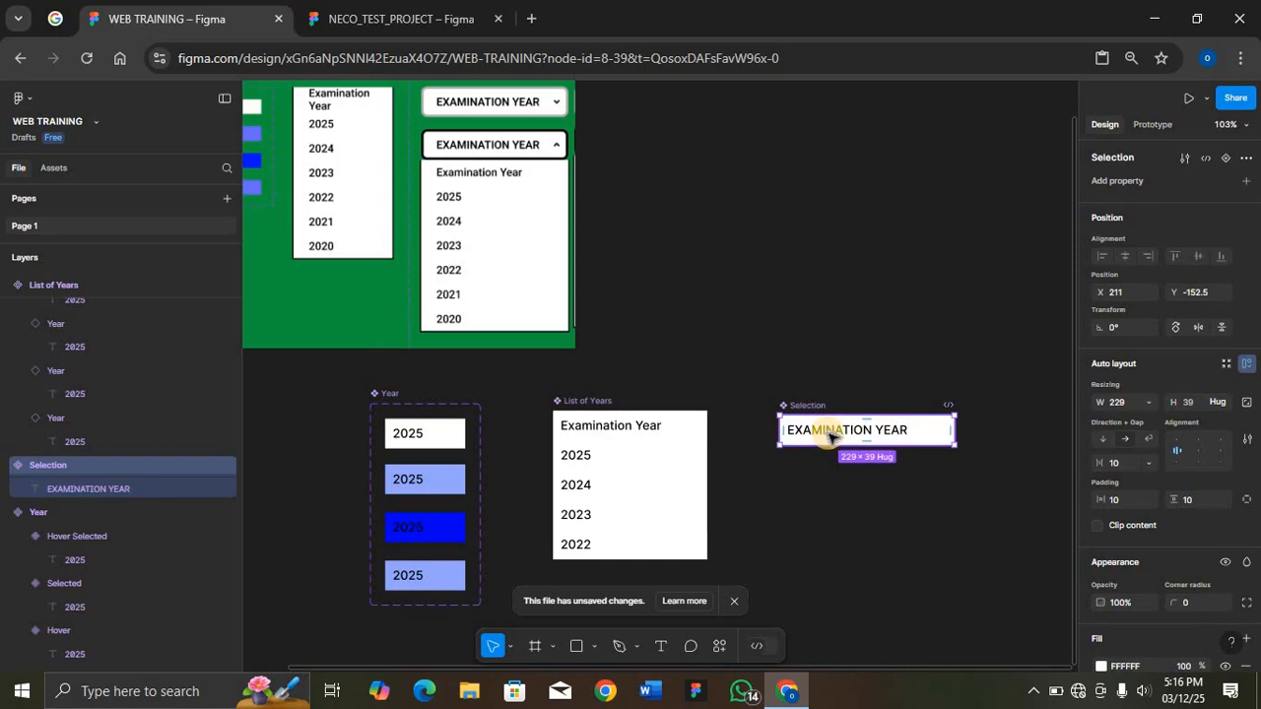
Step: Set the EXAMINATION YEAR text to size 18 and Semi Bold weight
left_click(830, 434)
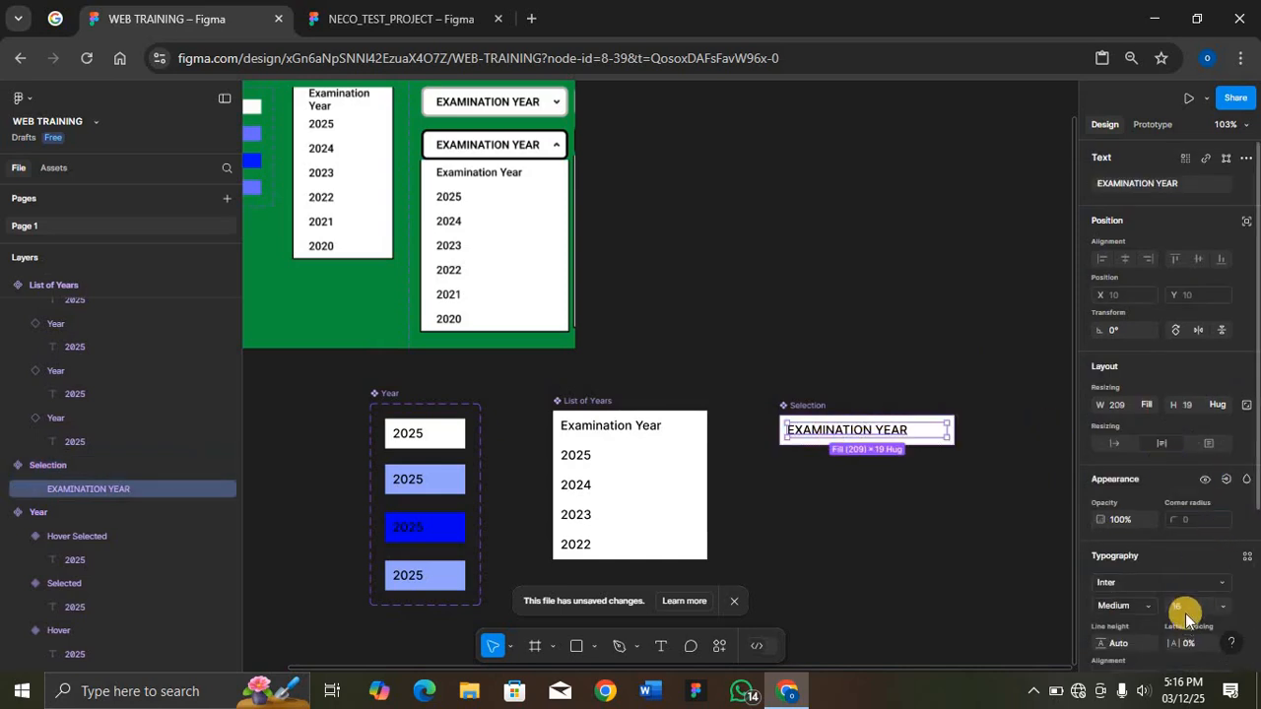
left_click(1185, 606)
type("18")
key("Return")
left_click(1147, 605)
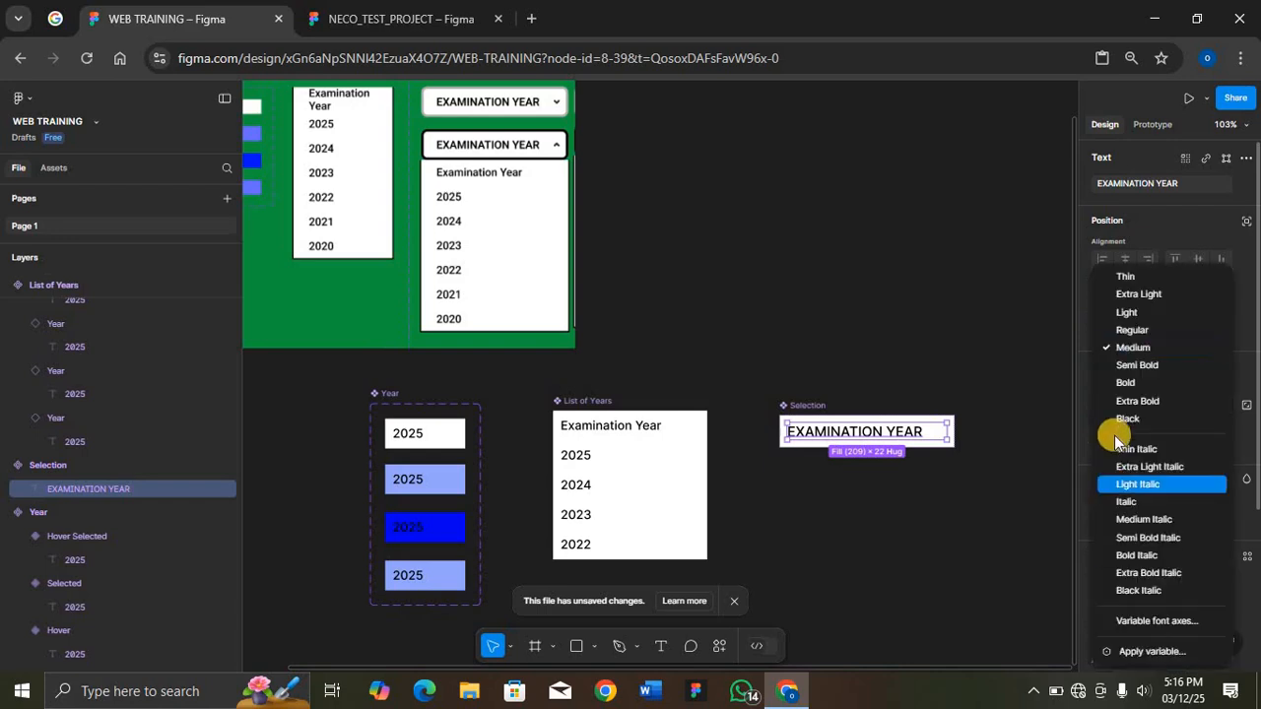
left_click(1125, 368)
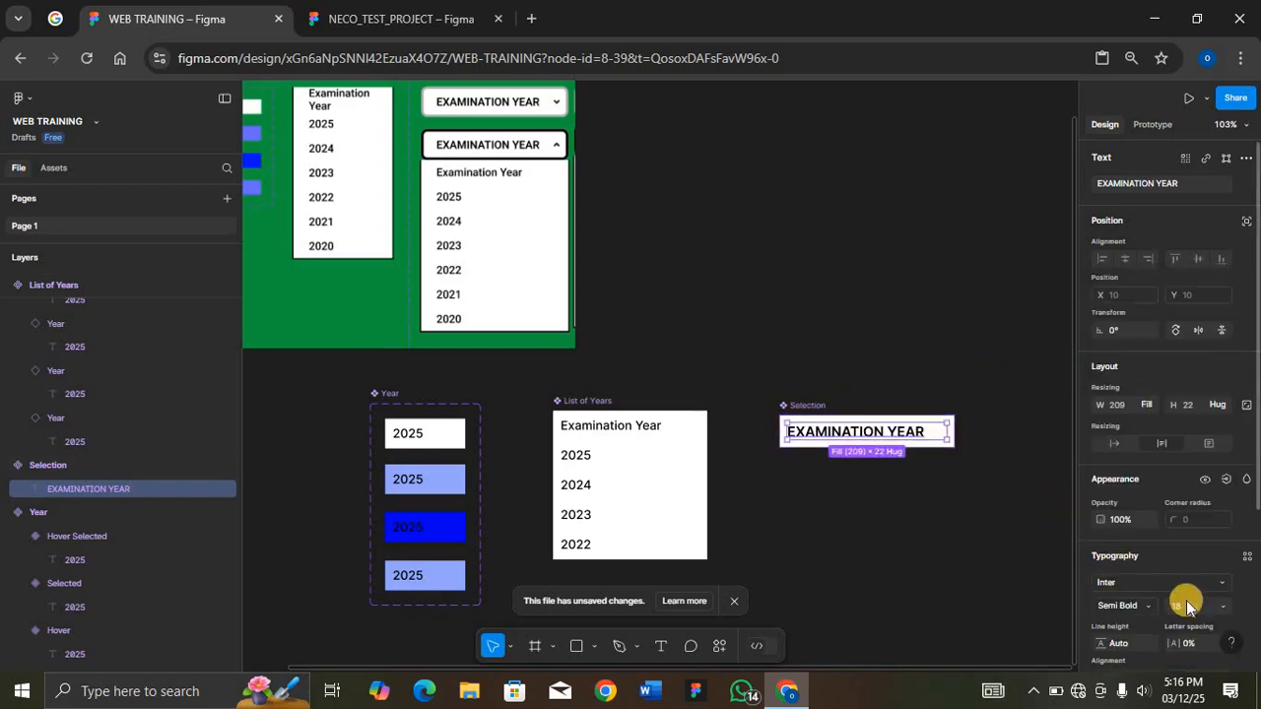
Step: Set the Selection component's corner radius to 5
scroll(1186, 600, "down", 2)
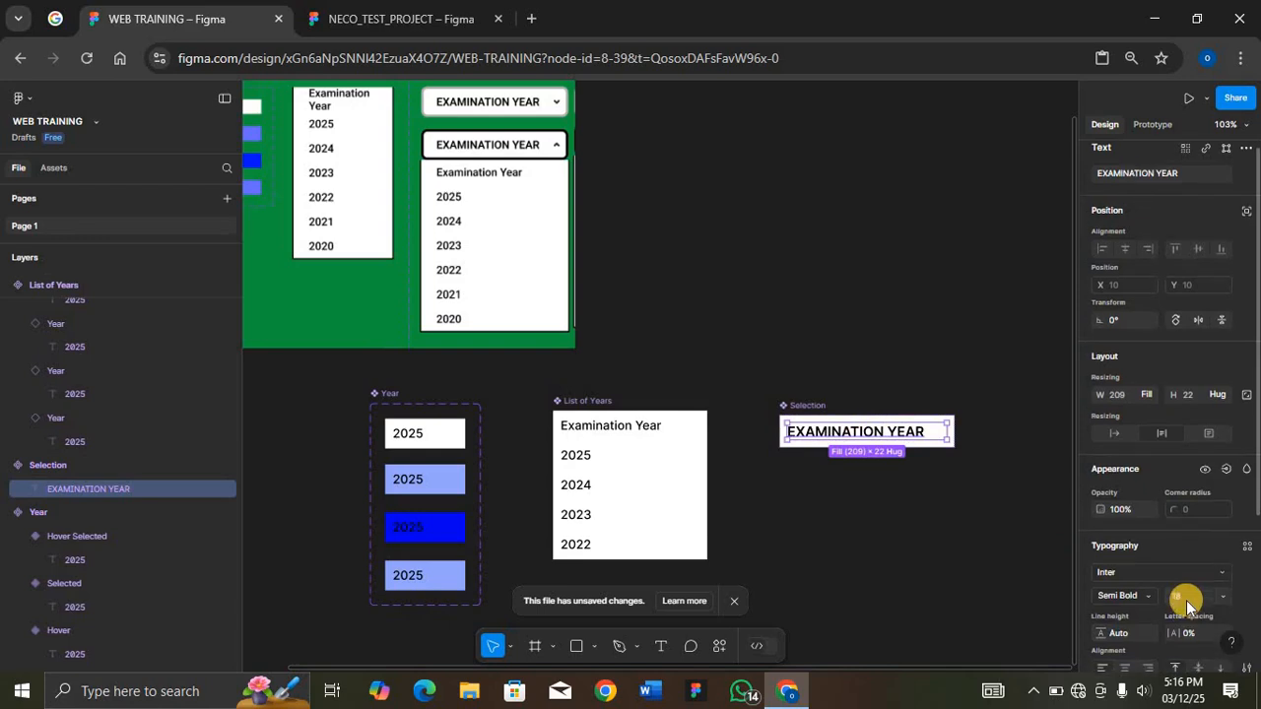
left_click(834, 421)
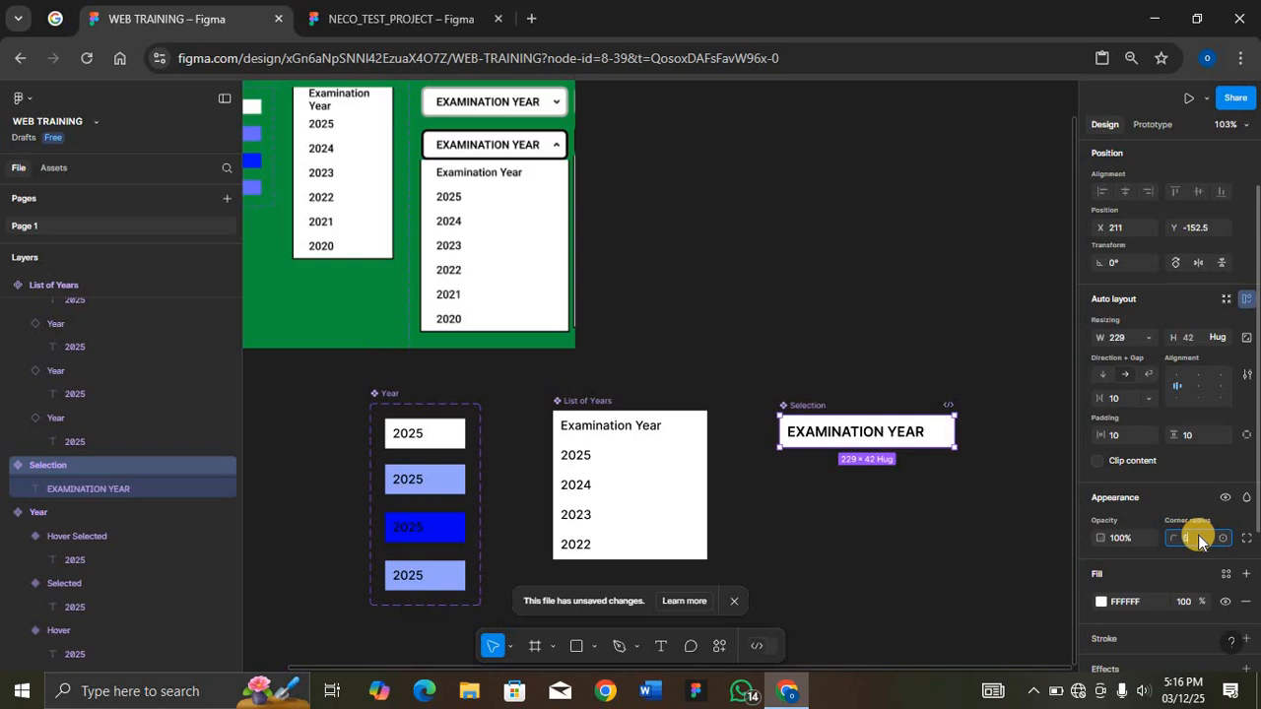
key("Return")
Step: Add an inside stroke to the Selection component with weight 3 and colour C7C7C7
scroll(1184, 517, "down", 4)
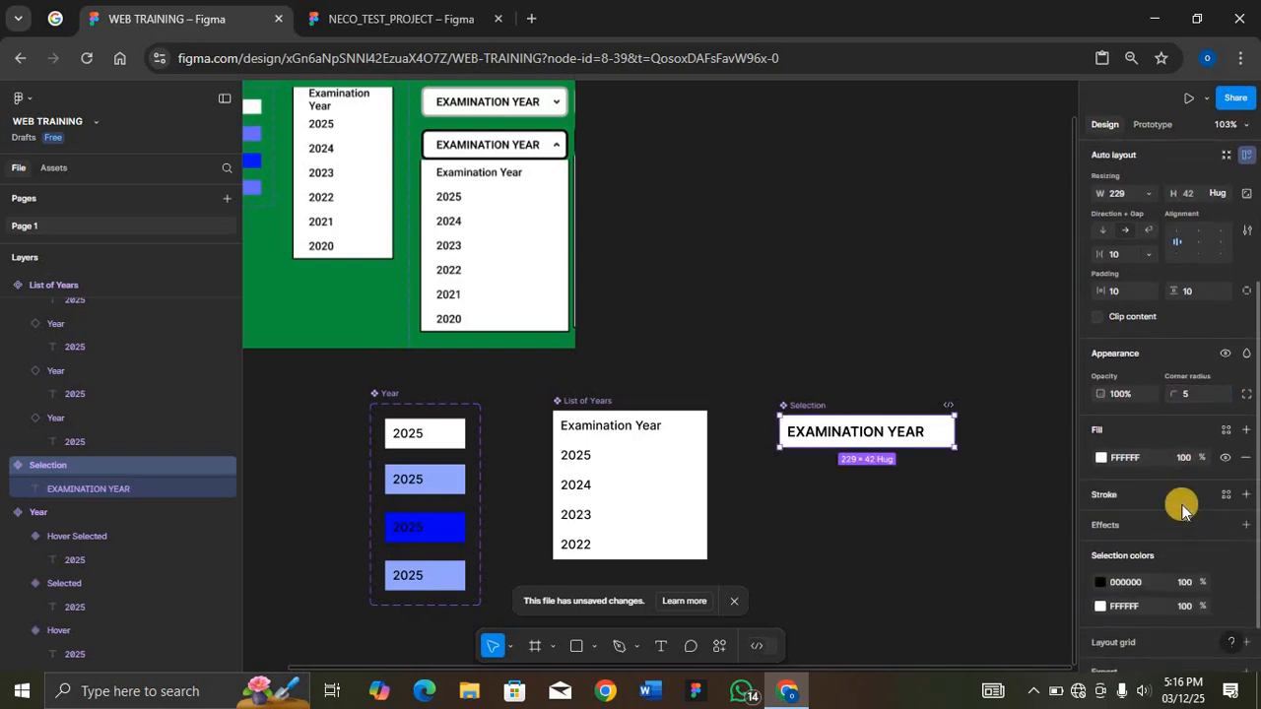
scroll(1182, 508, "down", 2)
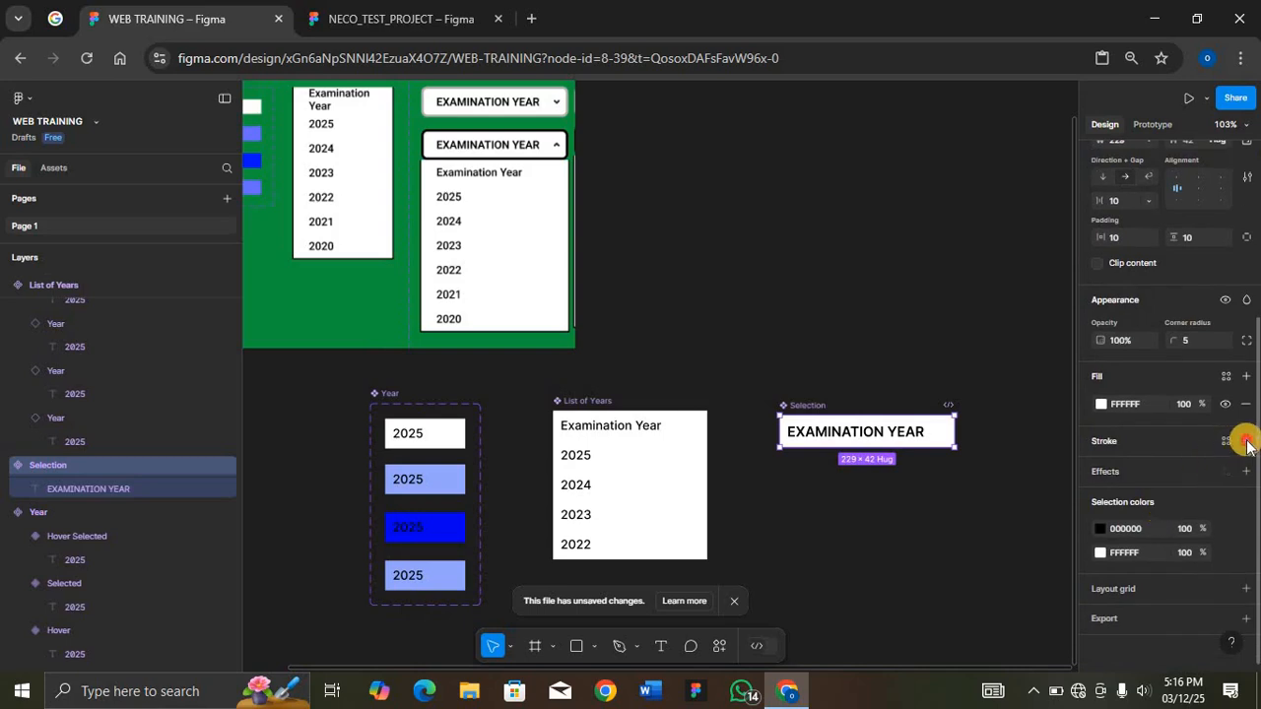
left_click(1245, 441)
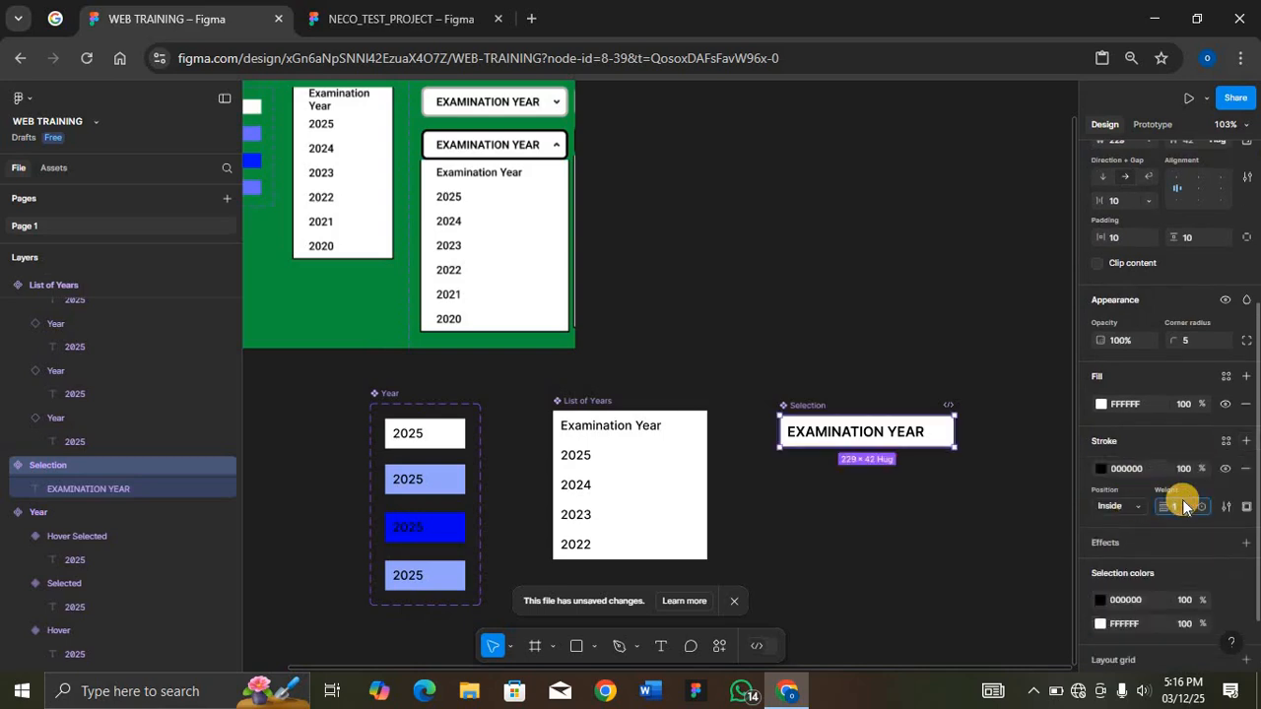
type("3")
key("Return")
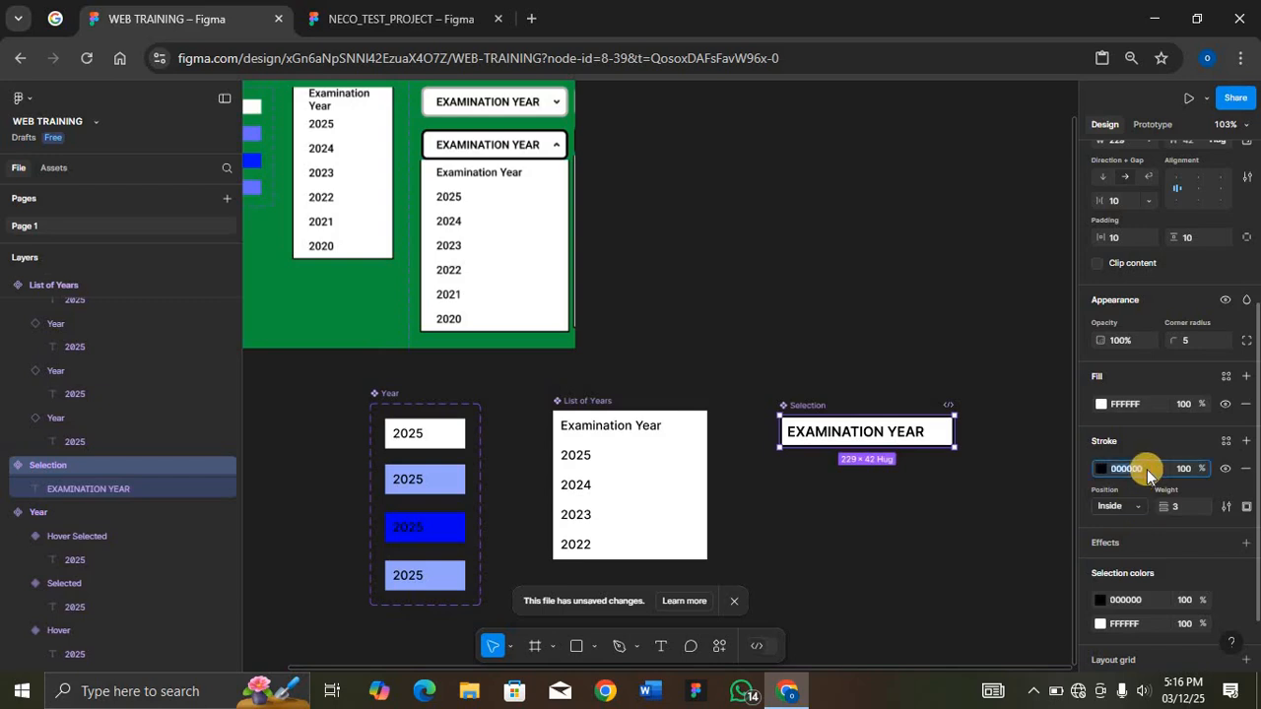
left_click(1146, 469)
type("C7")
key("Return")
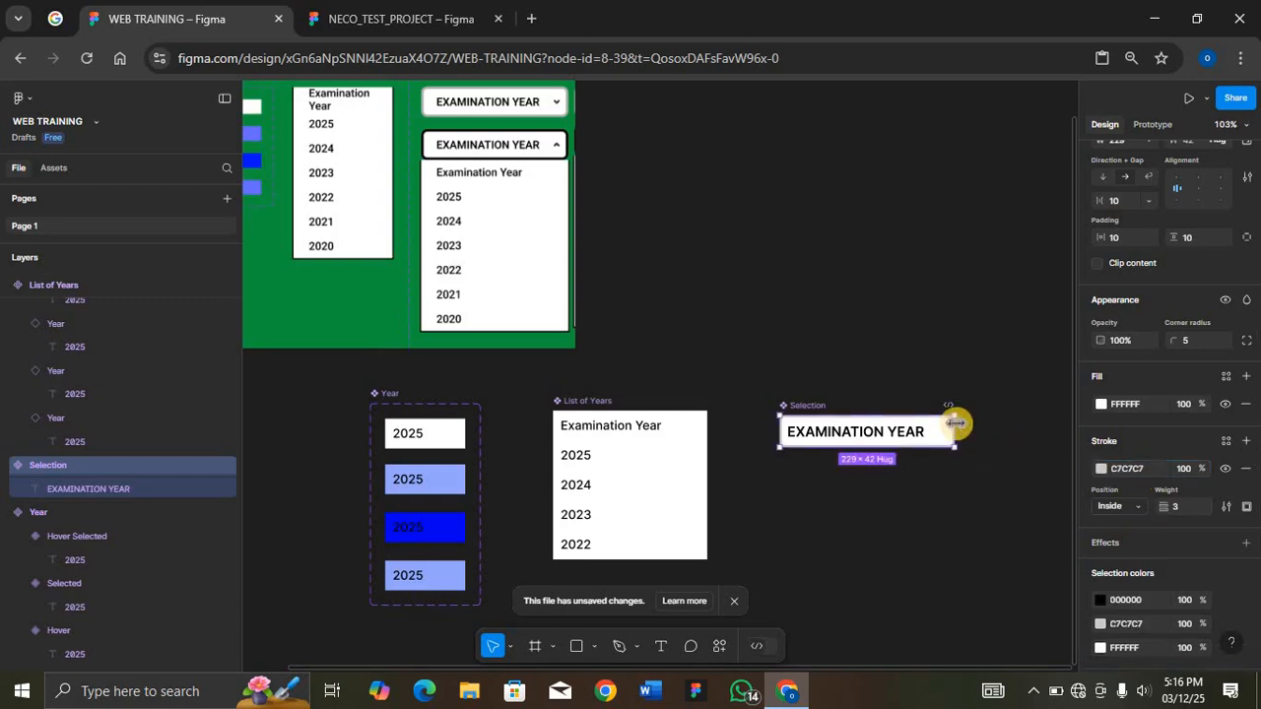
key("shift+2")
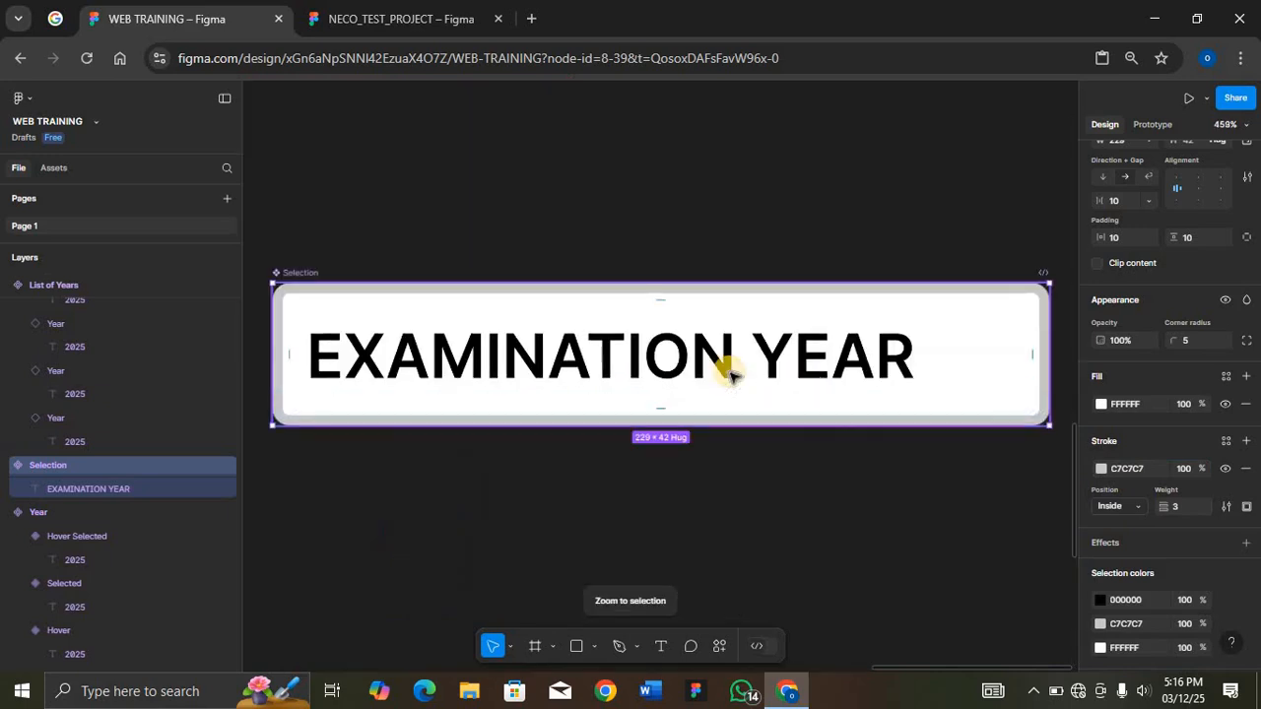